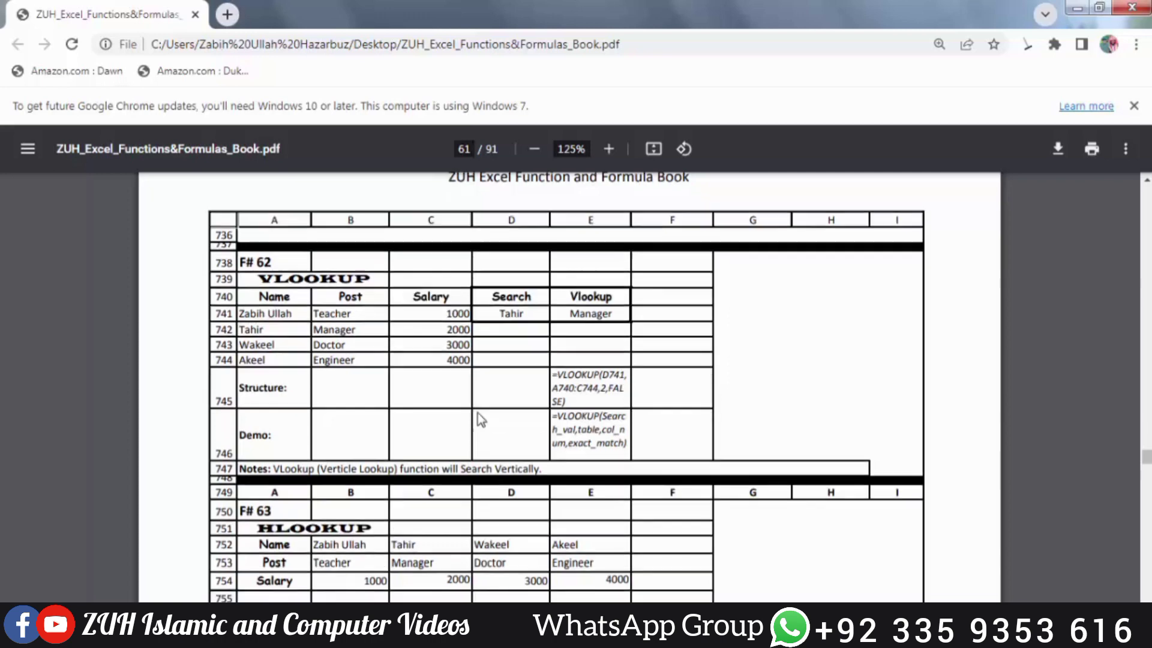
Step: Scroll through the HLOOKUP and INDIRECT examples and keep the current colour scheme permanently
scroll(480, 418, down, 3)
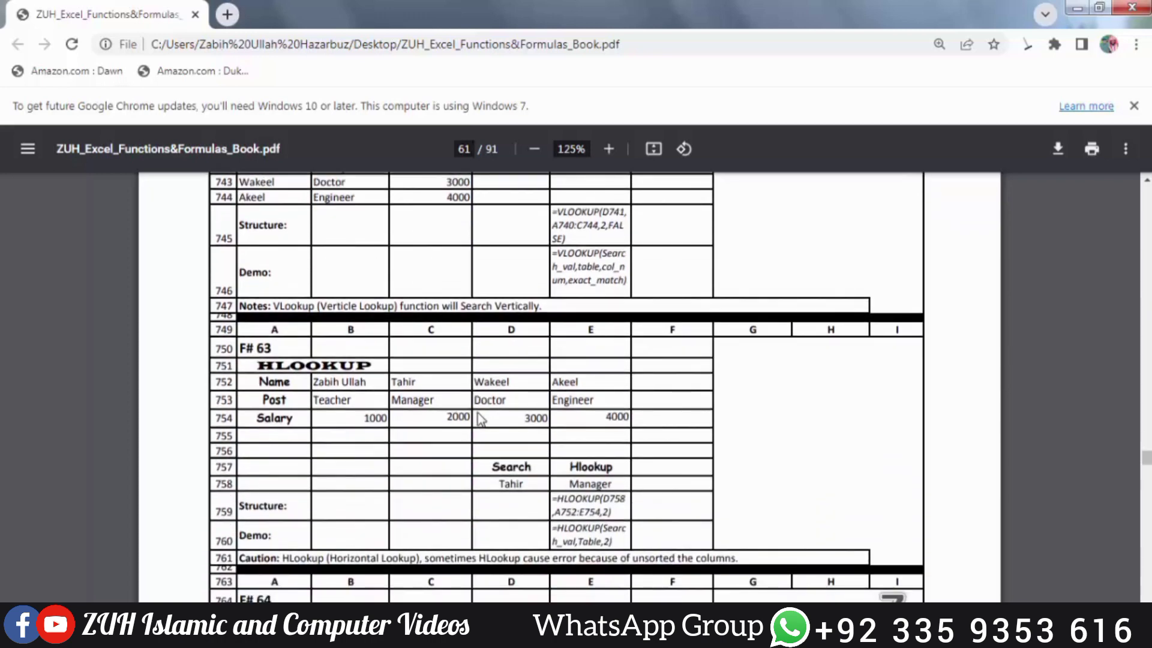
scroll(481, 418, down, 2)
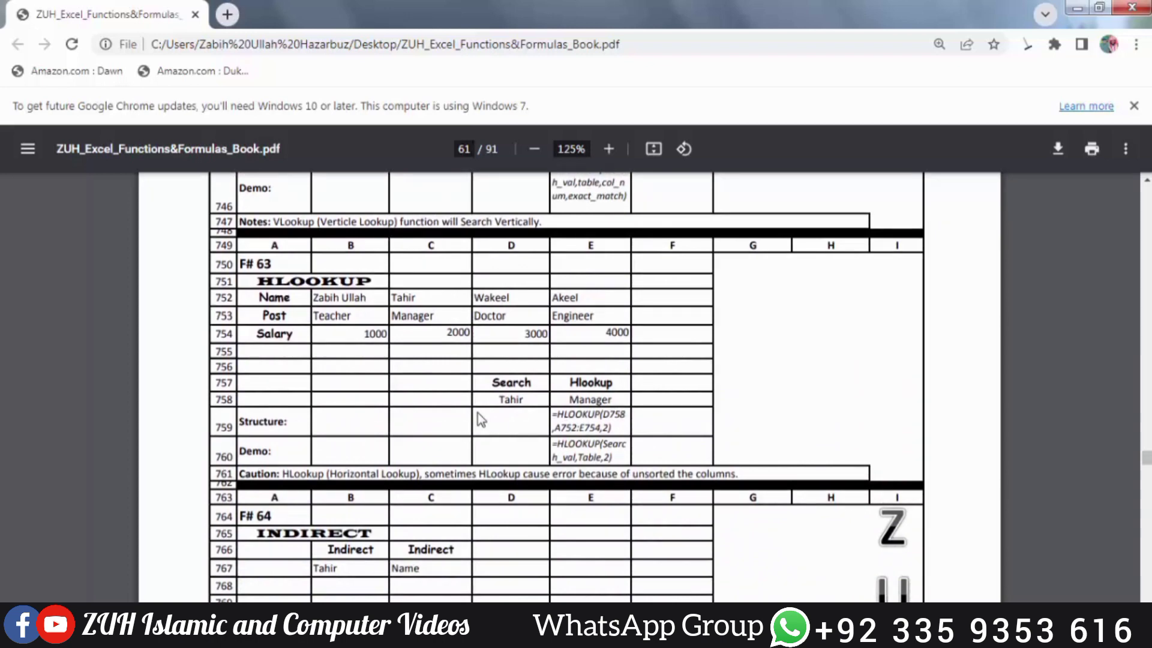
scroll(480, 418, down, 4)
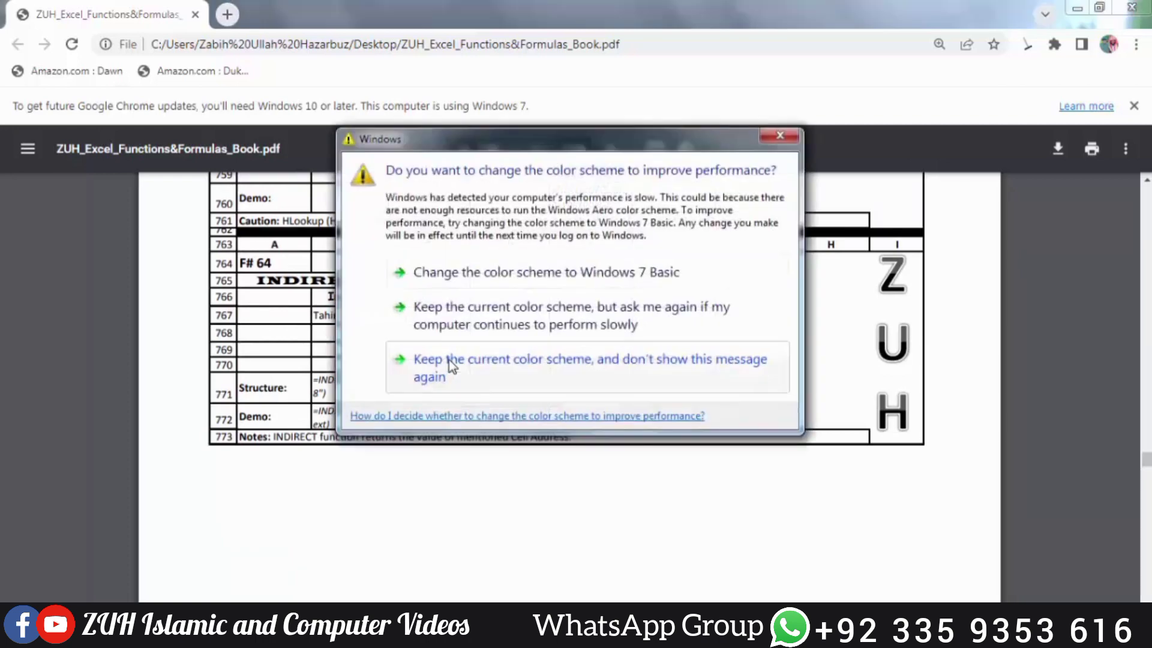
click(449, 360)
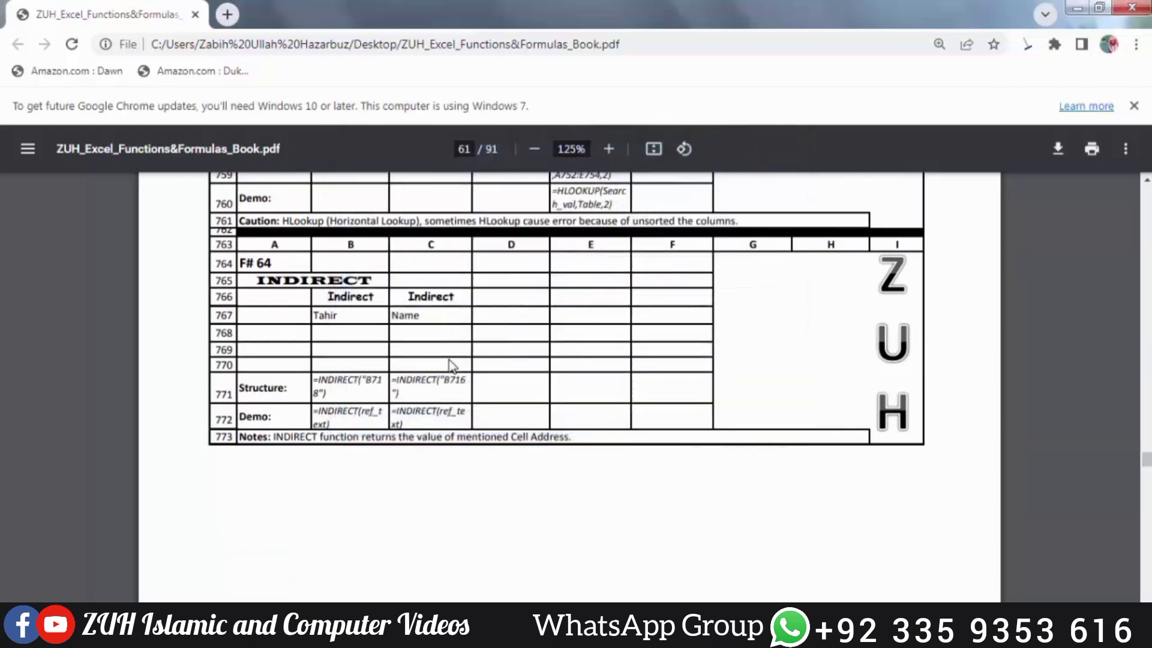
Step: Scroll on through the HYPERLINK, AREAS and TRANSPOSE examples to the F# 68 grade table
scroll(451, 366, down, 10)
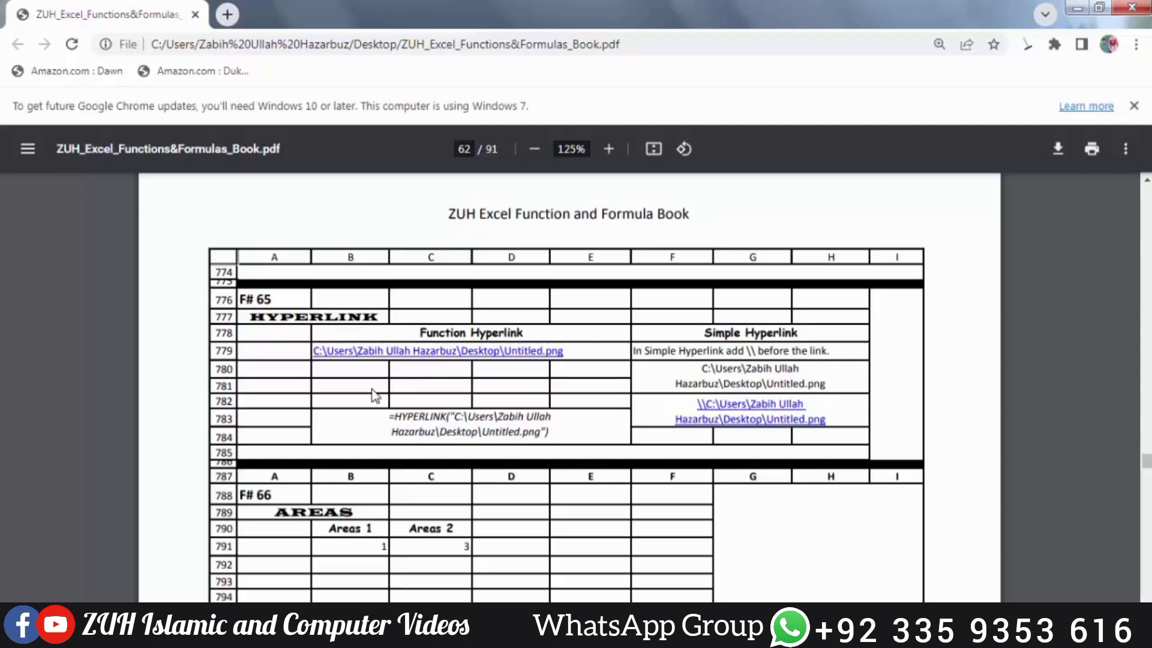
scroll(375, 395, down, 3)
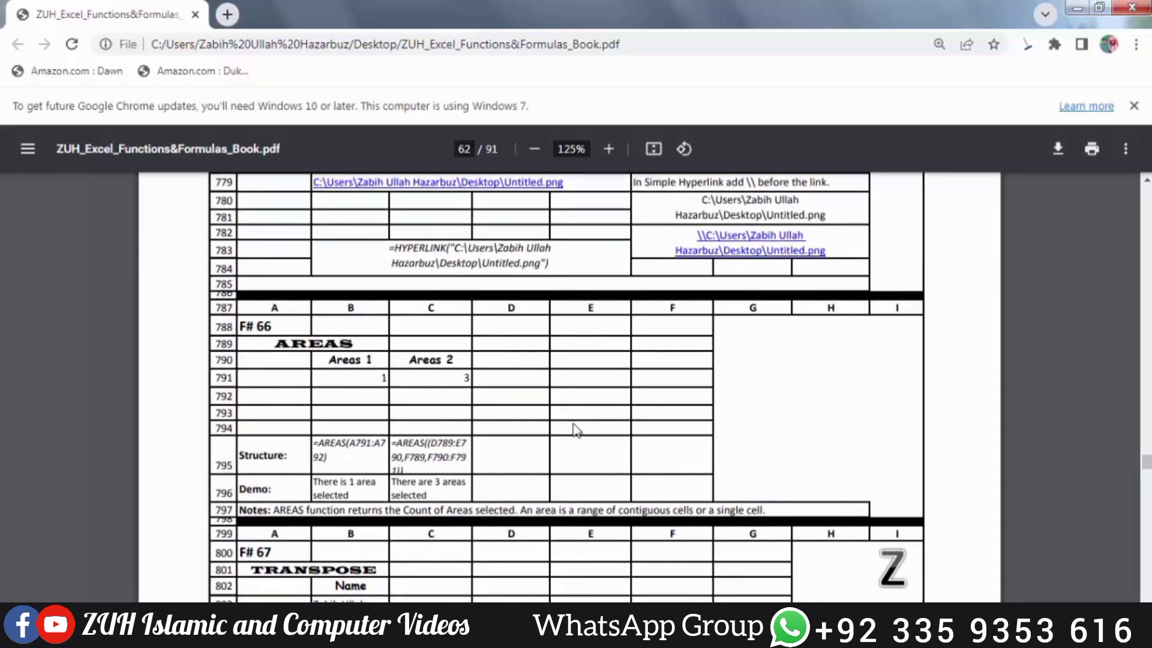
scroll(574, 430, down, 4)
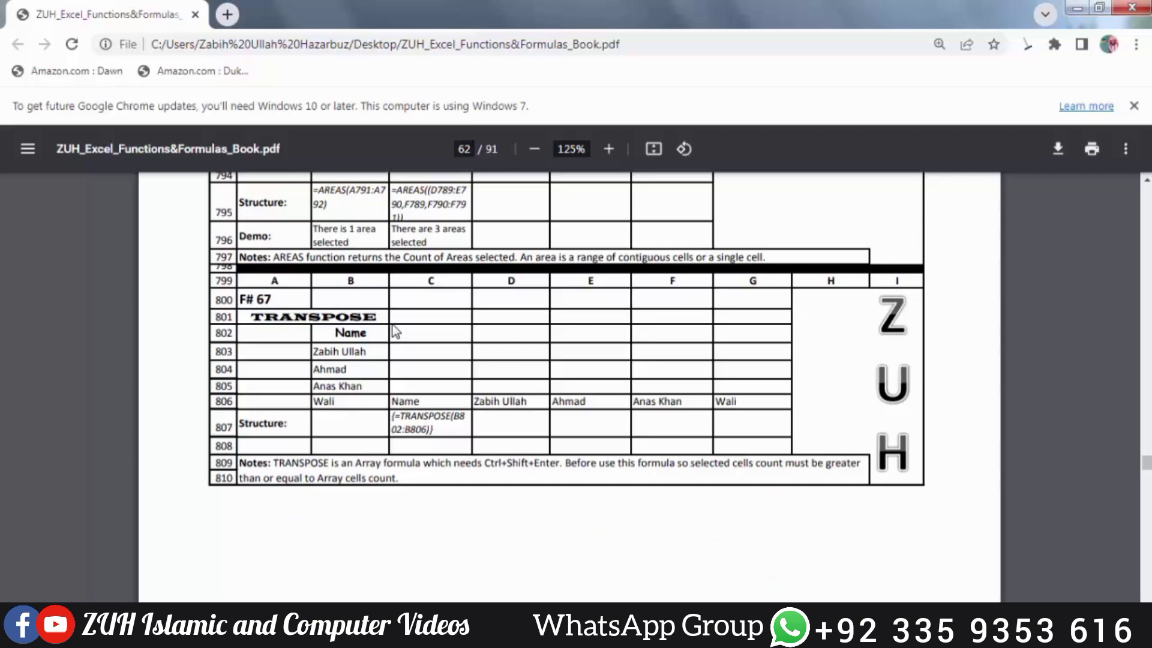
scroll(393, 327, down, 10)
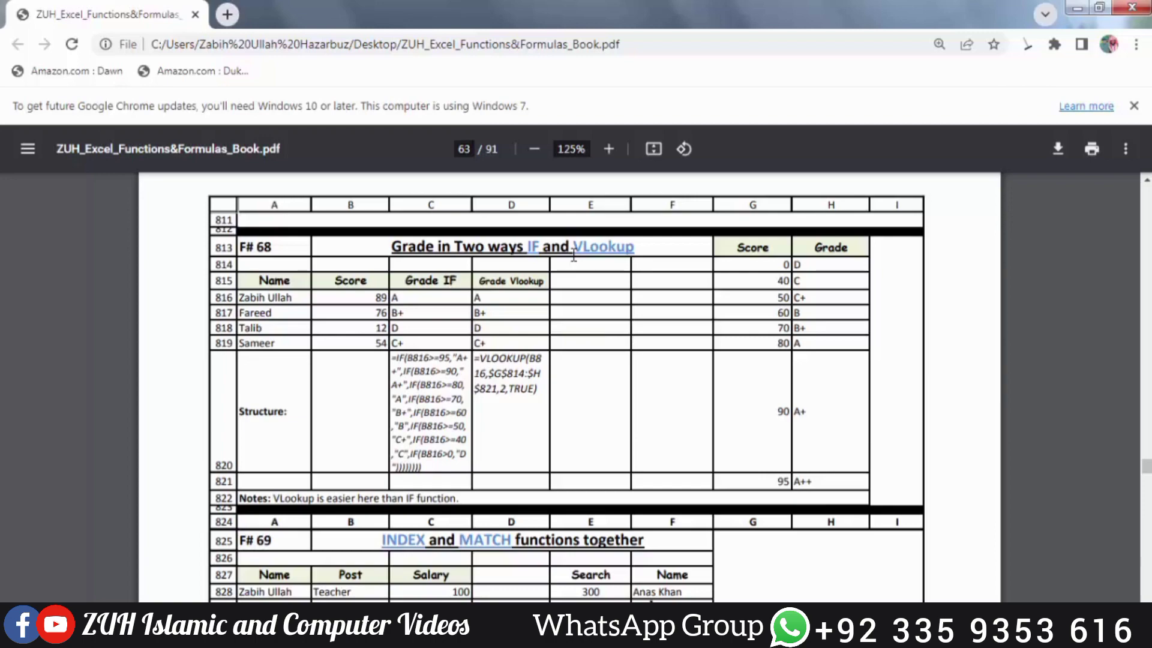
Step: Scroll the PDF to the F# 69 INDEX/MATCH and F# 70 2D VLOOKUP examples
scroll(573, 255, down, 6)
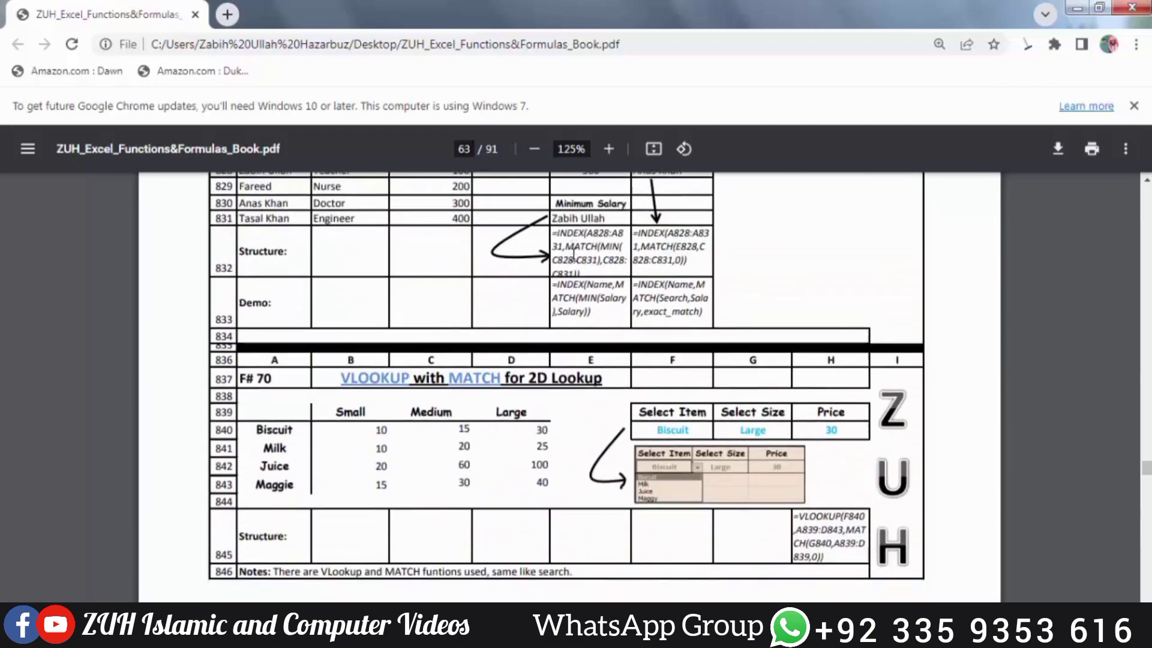
scroll(573, 252, up, 3)
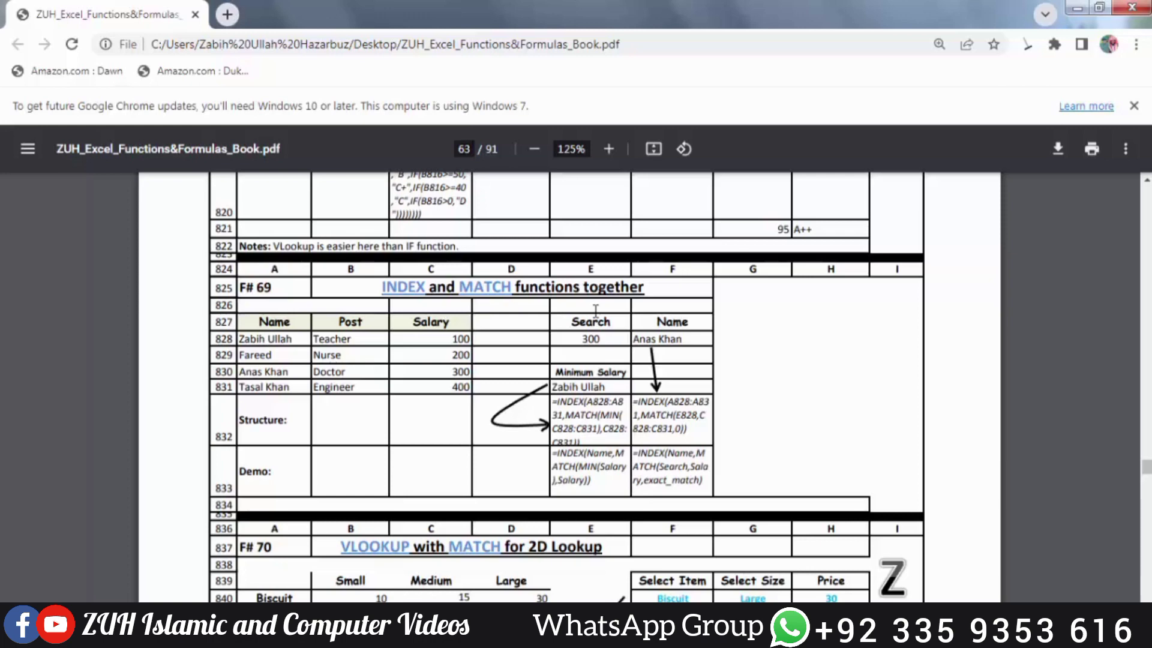
scroll(596, 310, down, 4)
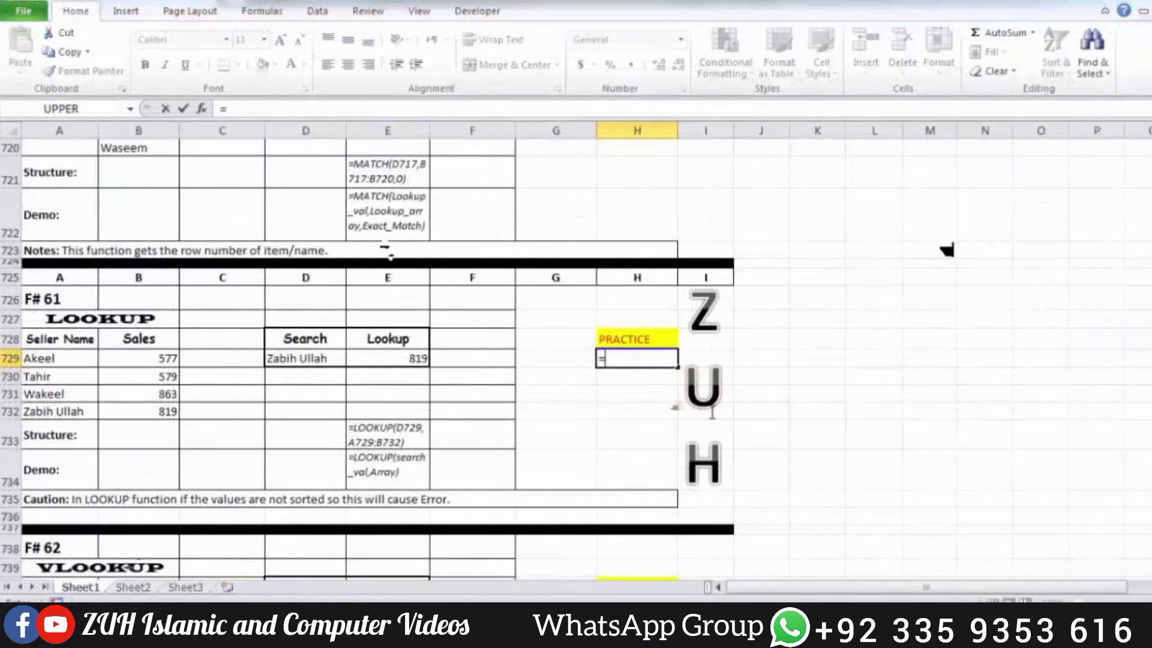
Step: Enter =LOOKUP(D729,A728:B732) in H729, returning 819
text(look)
key(Tab)
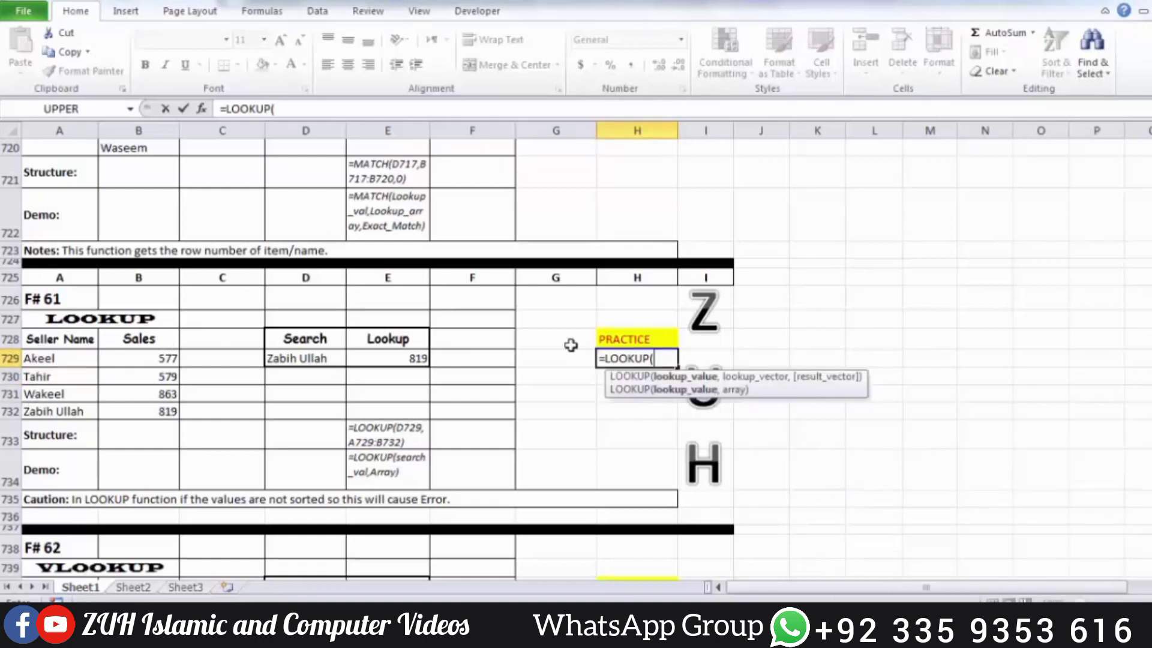
click(312, 358)
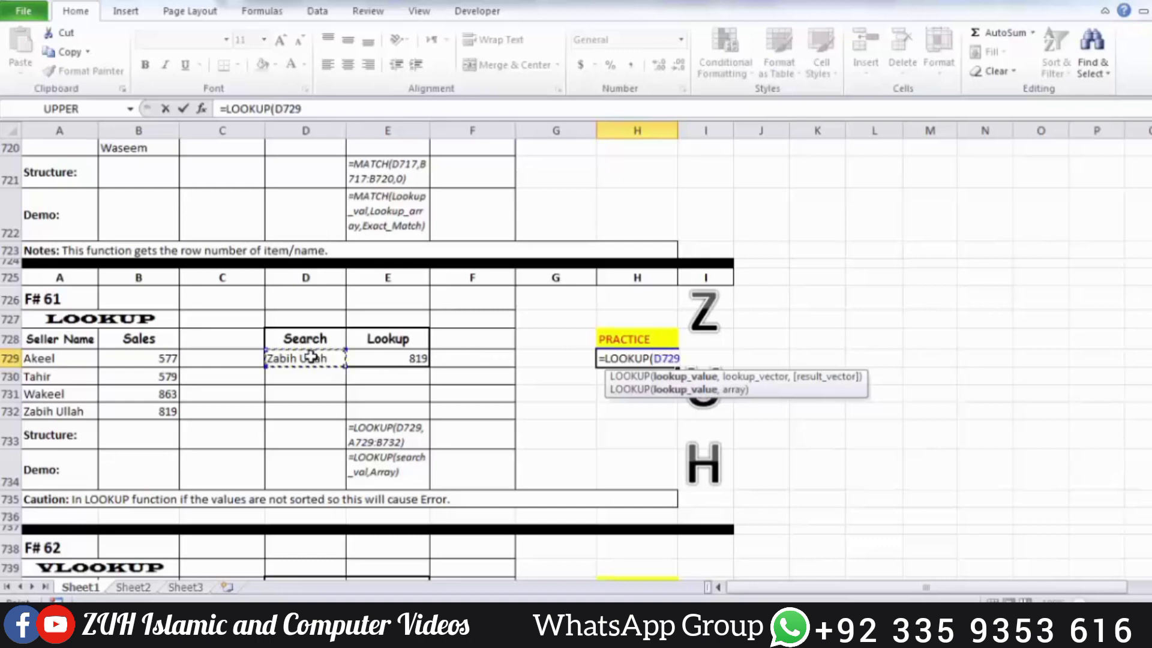
text(,)
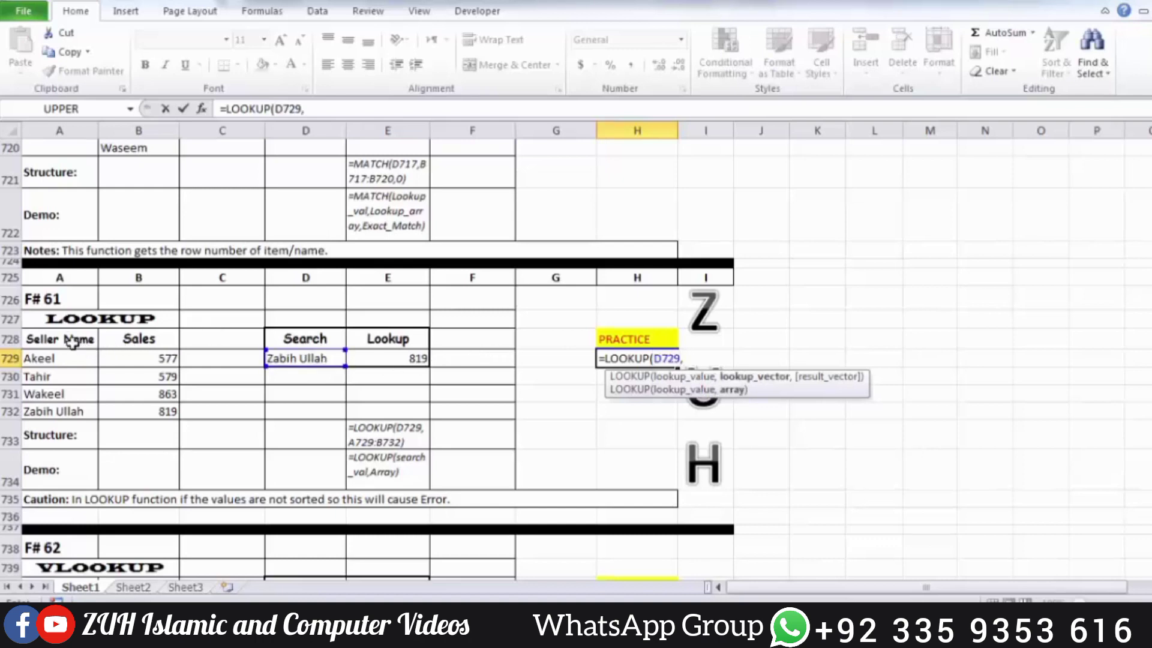
drag(60, 359, 138, 414)
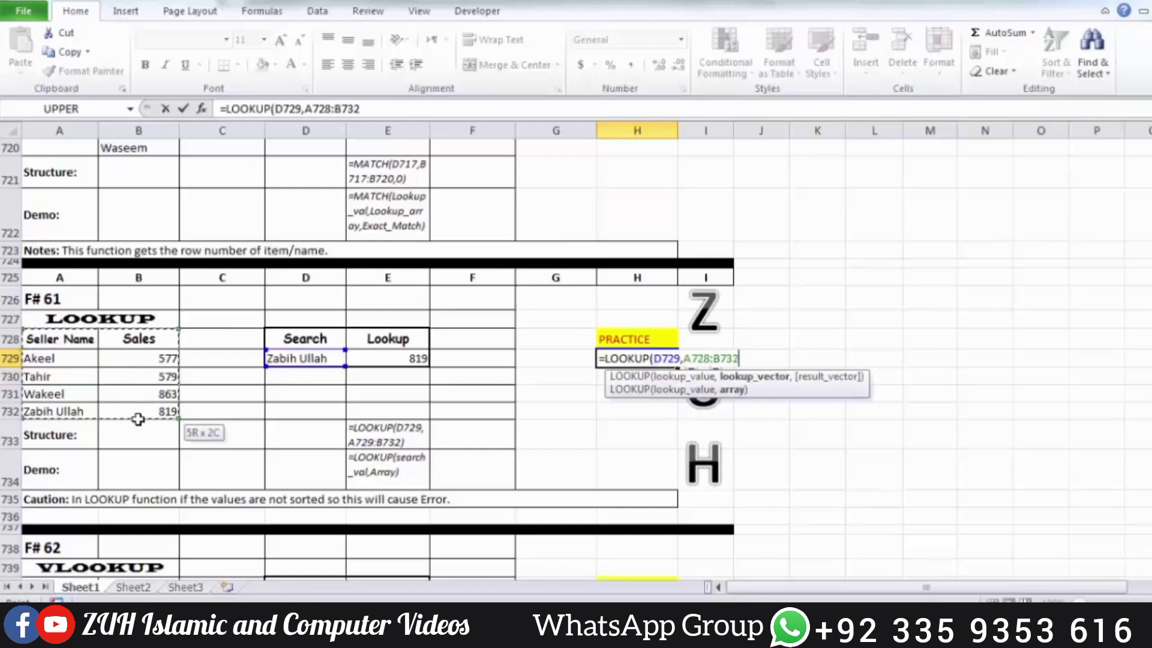
key(Return)
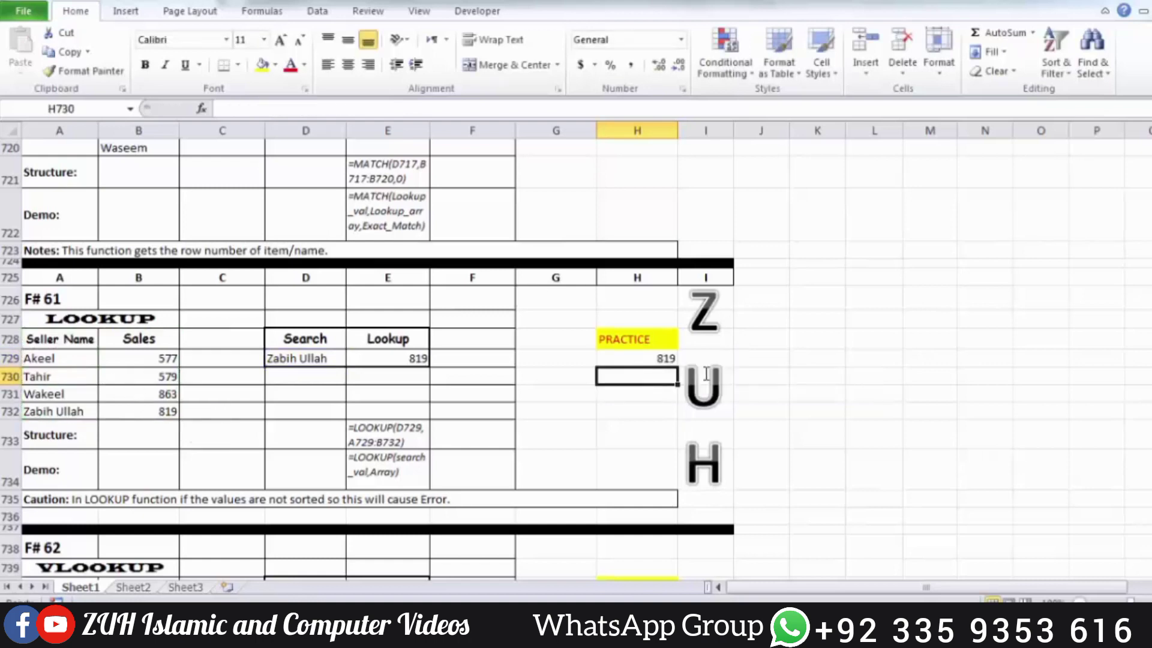
click(660, 358)
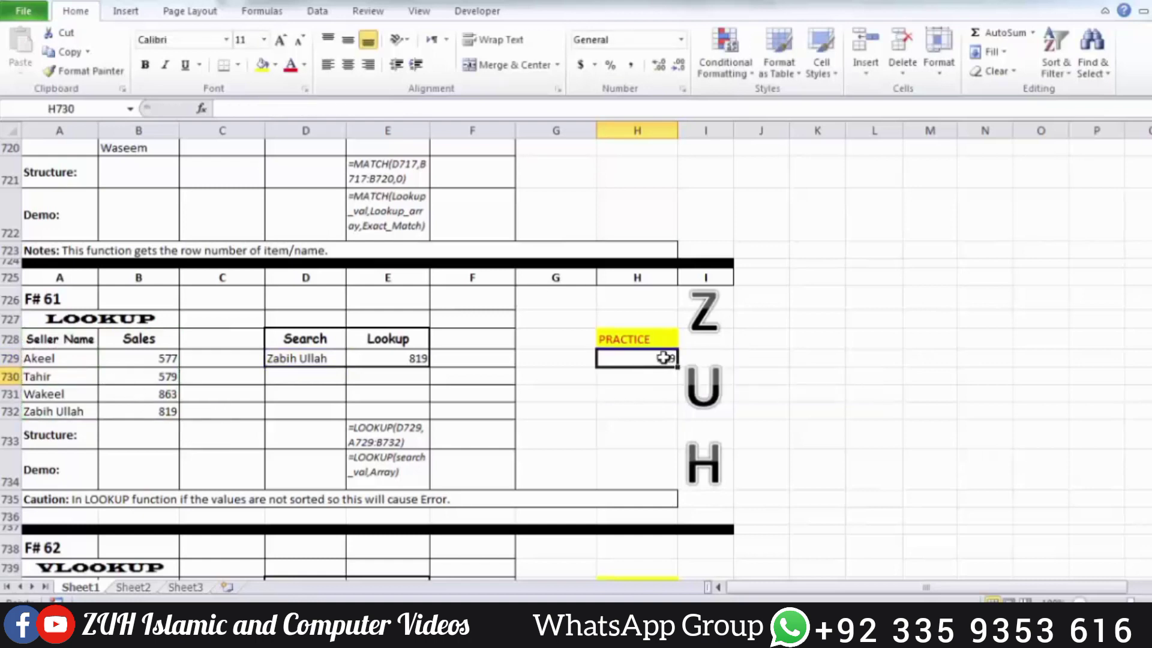
Step: Change the search name in D729 to another person so H729 returns 579
click(300, 360)
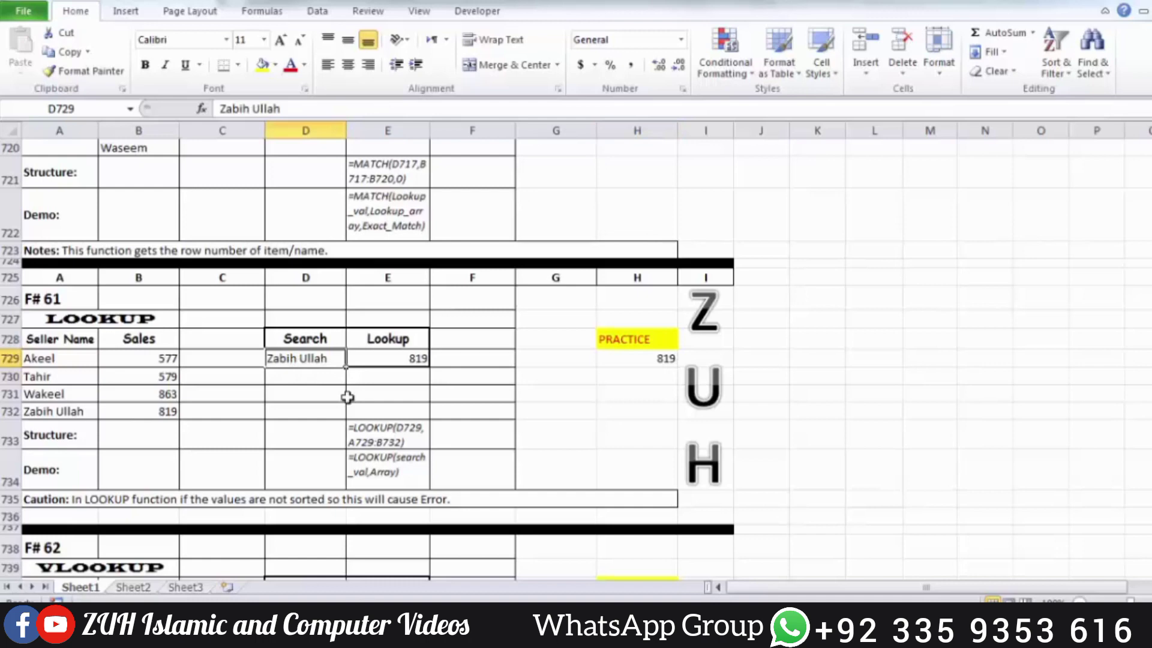
text(Tahir)
key(Return)
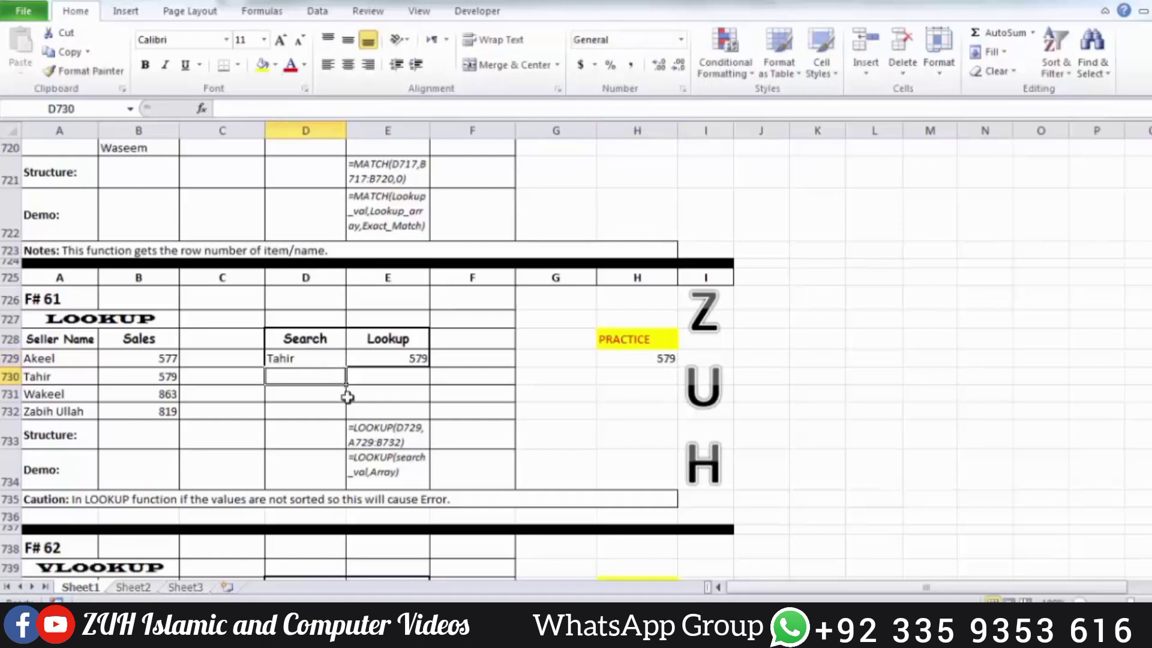
click(641, 354)
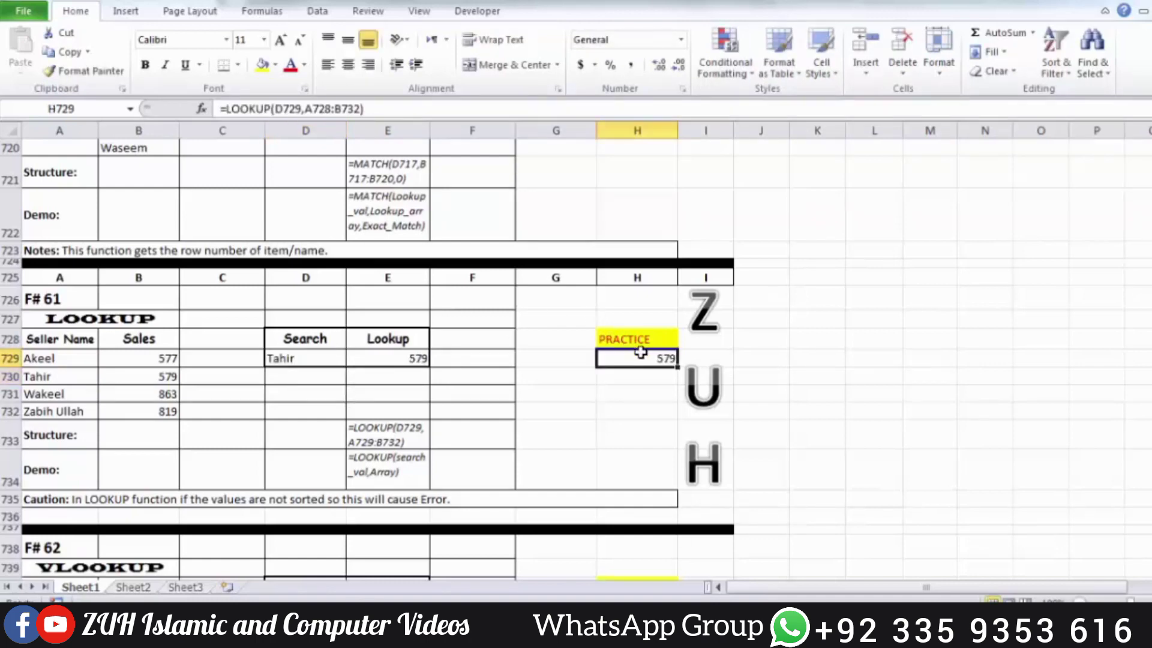
scroll(641, 354, down, 5)
Step: Enter =VLOOKUP(D741,A740:C744,2,FALSE) in H741, returning Manager
click(628, 256)
text(=)
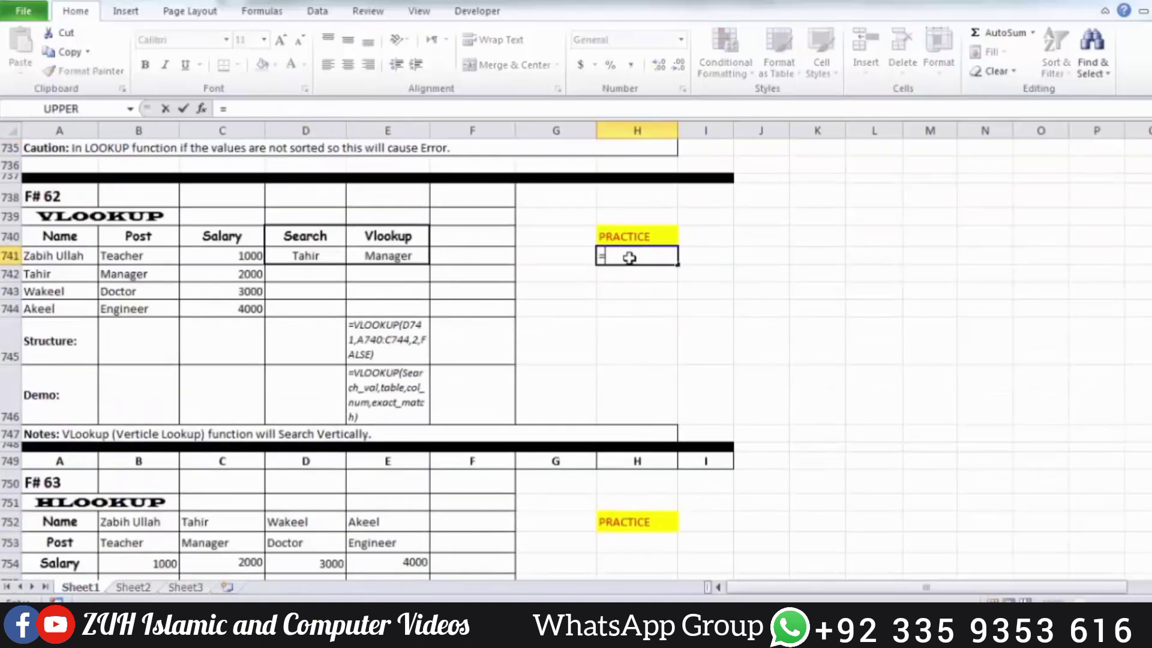
text(vl)
key(Tab)
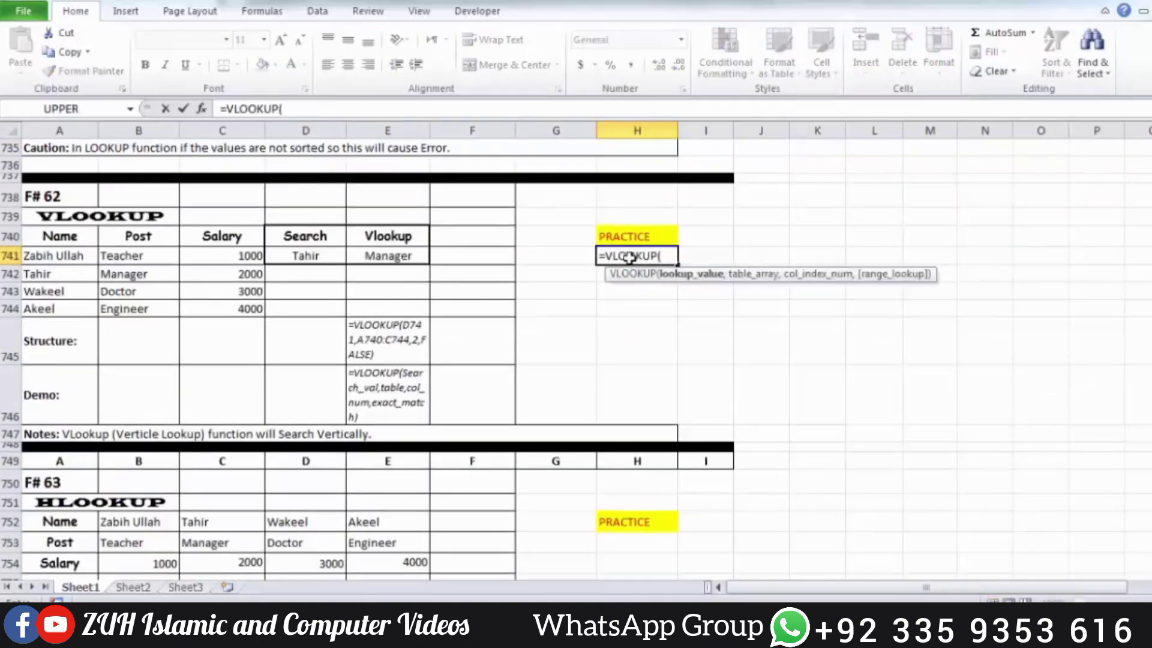
click(324, 256)
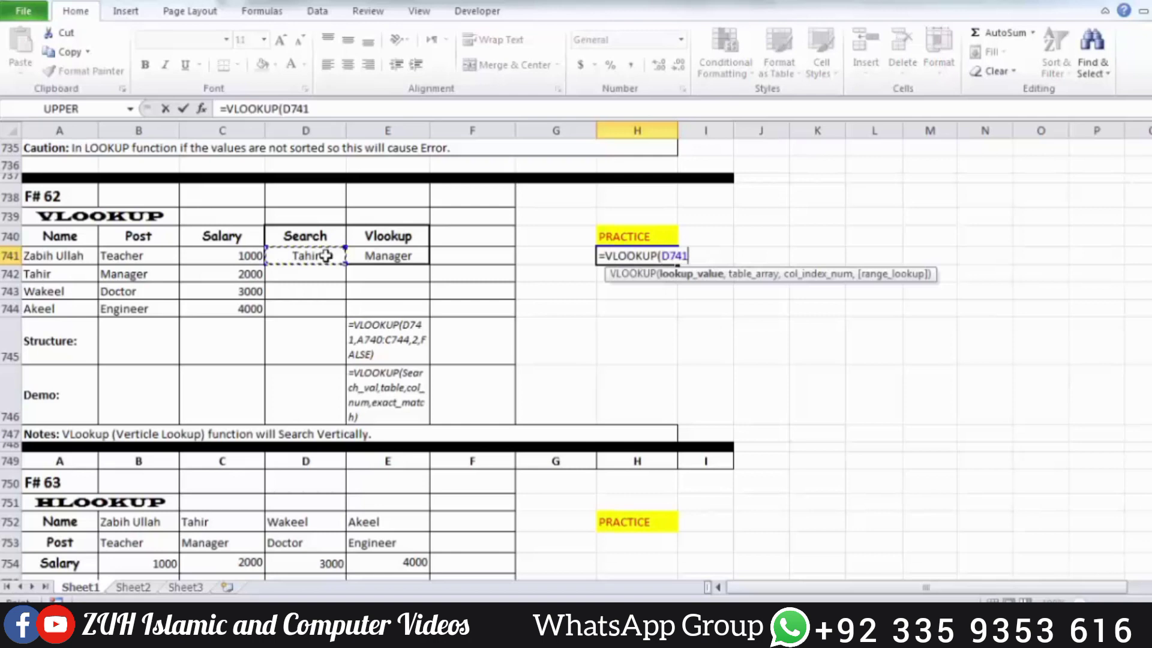
text(,)
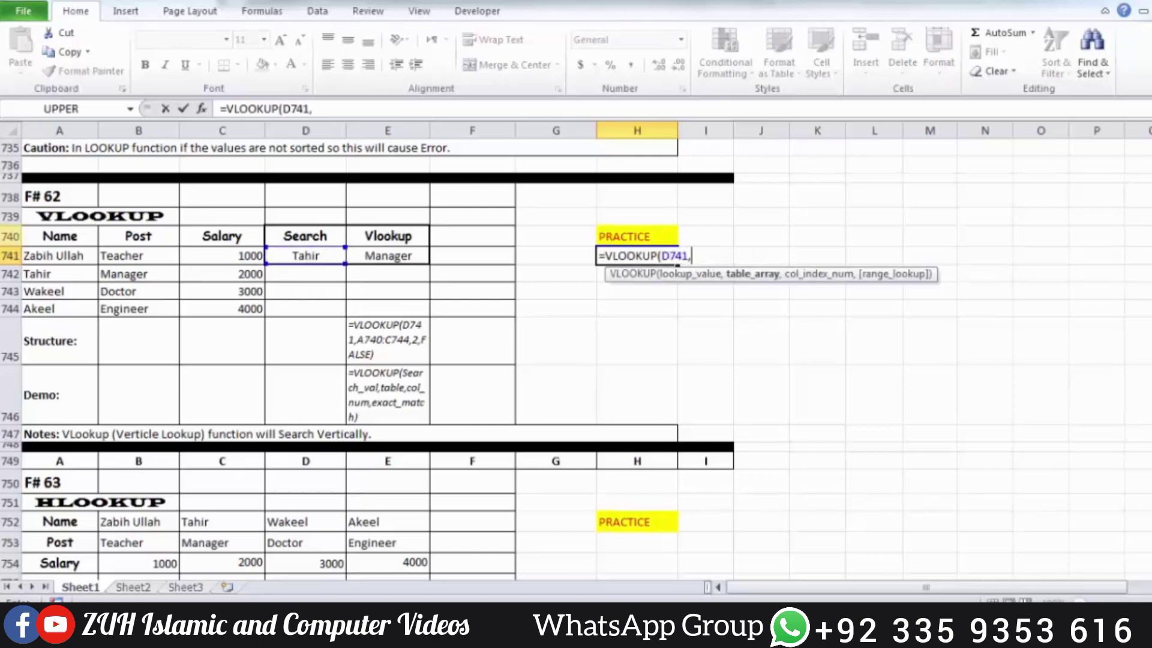
drag(84, 235, 213, 309)
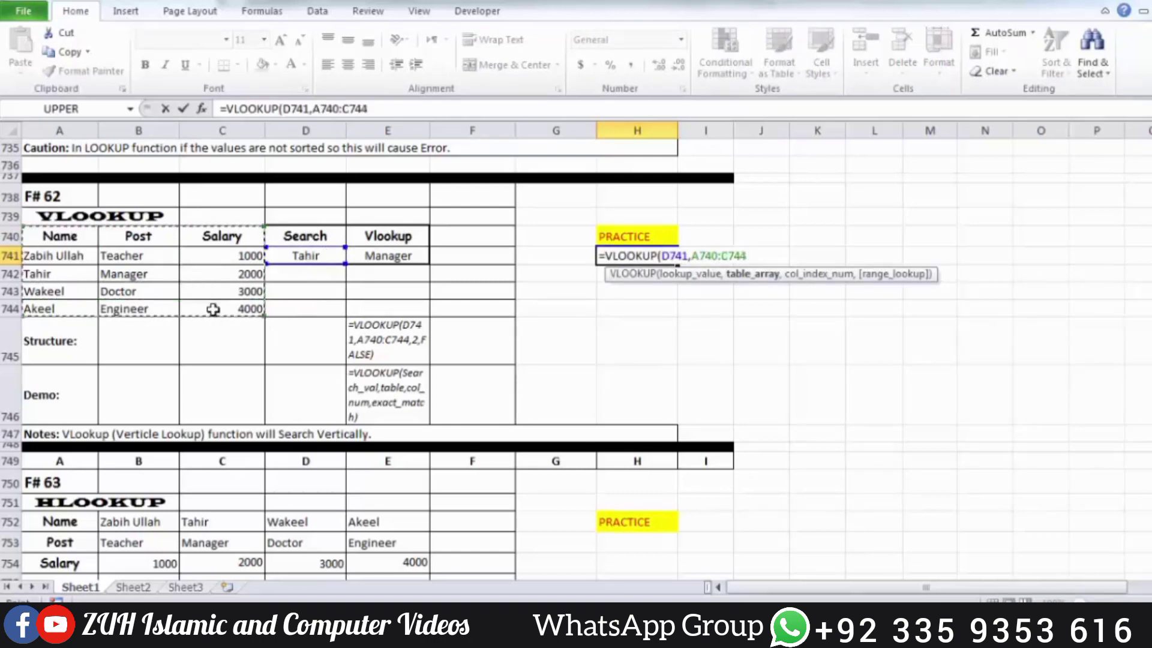
text(,)
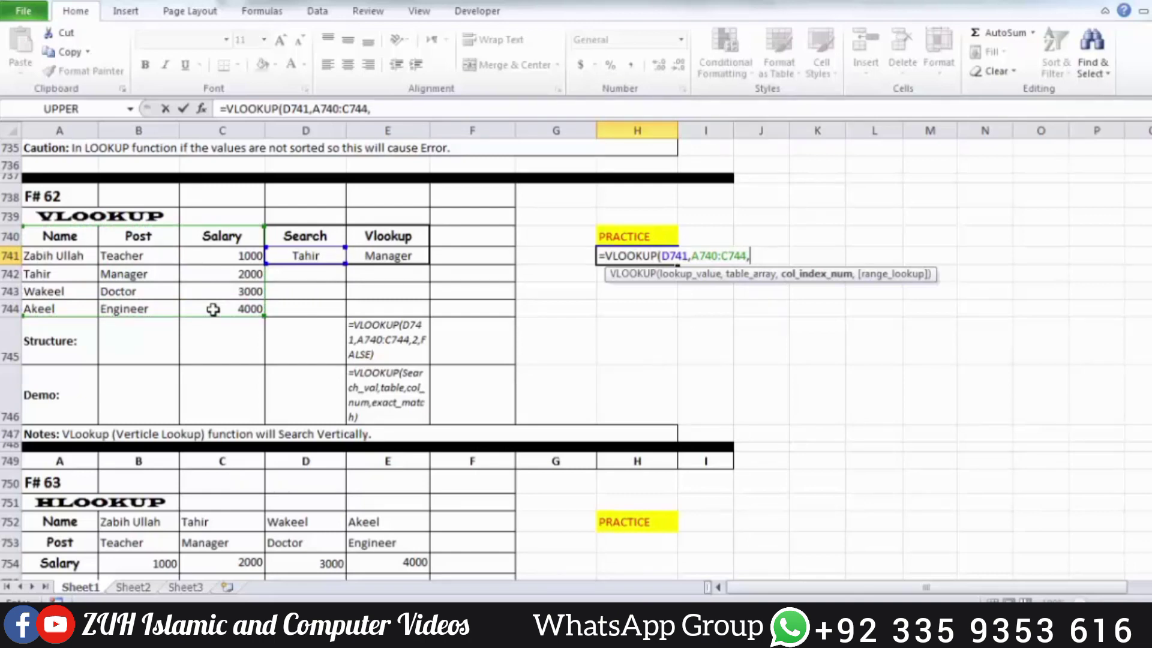
text(2,)
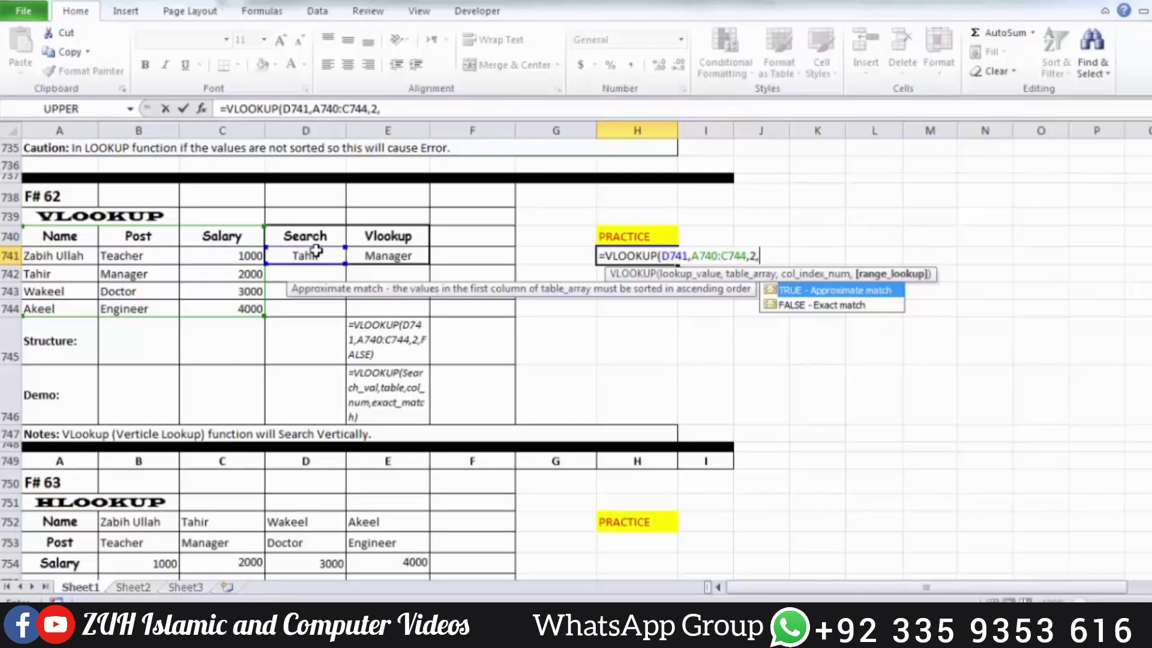
key(Down)
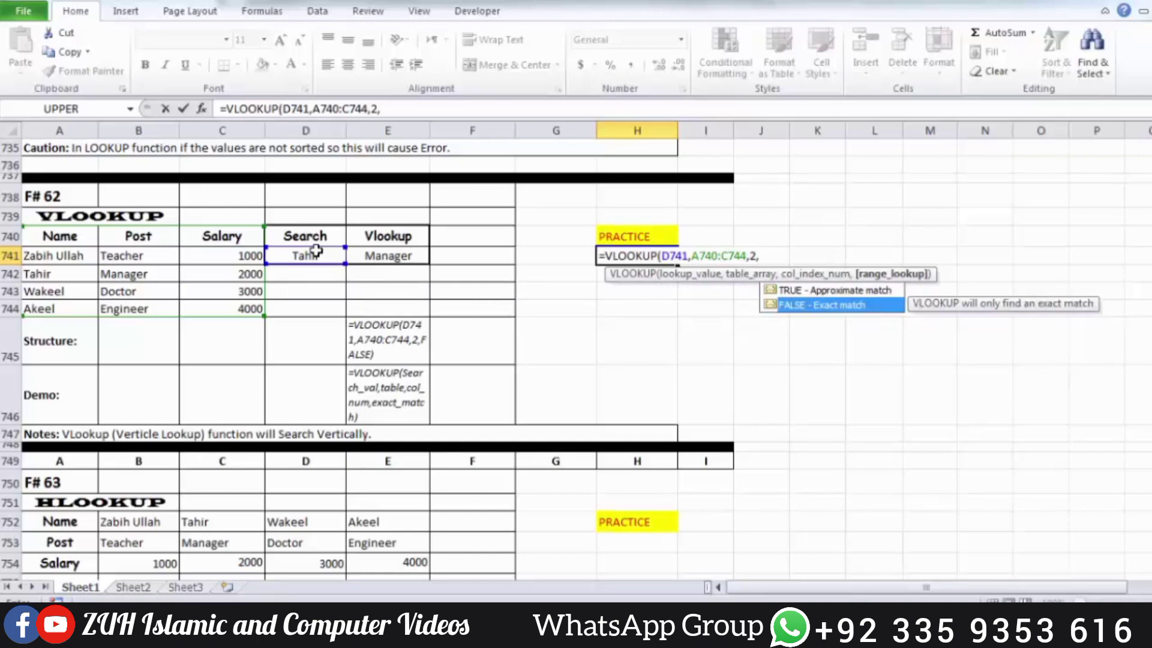
key(Tab)
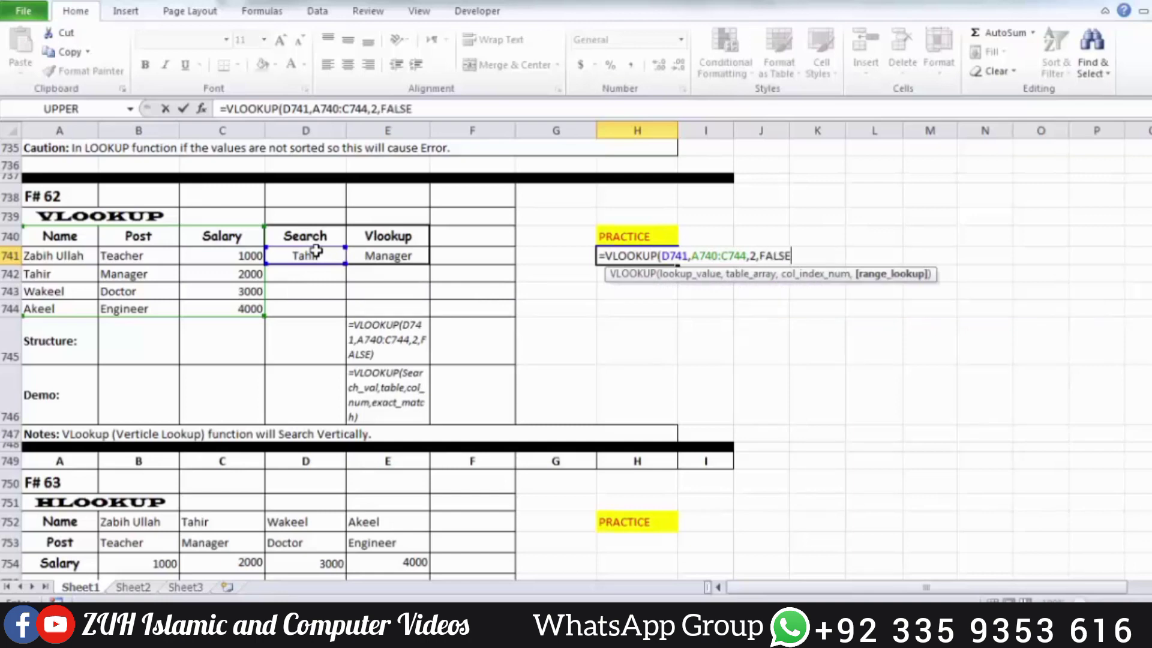
key(Return)
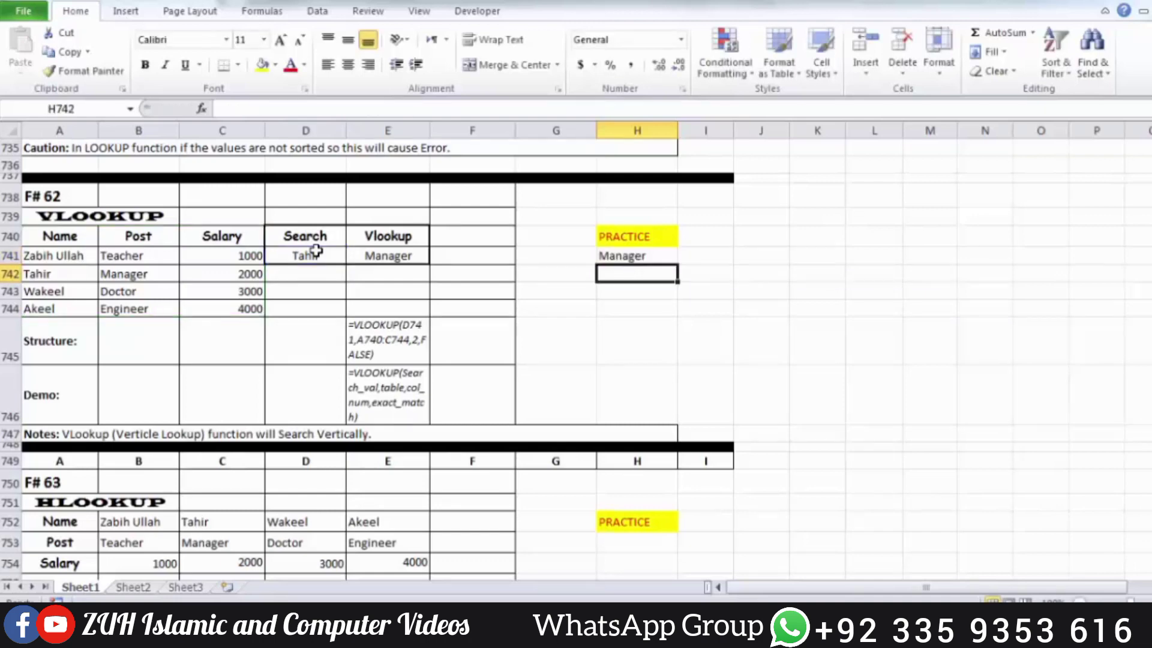
Step: Put the first listed person's name in D741 and change H741's column number to 3
click(314, 252)
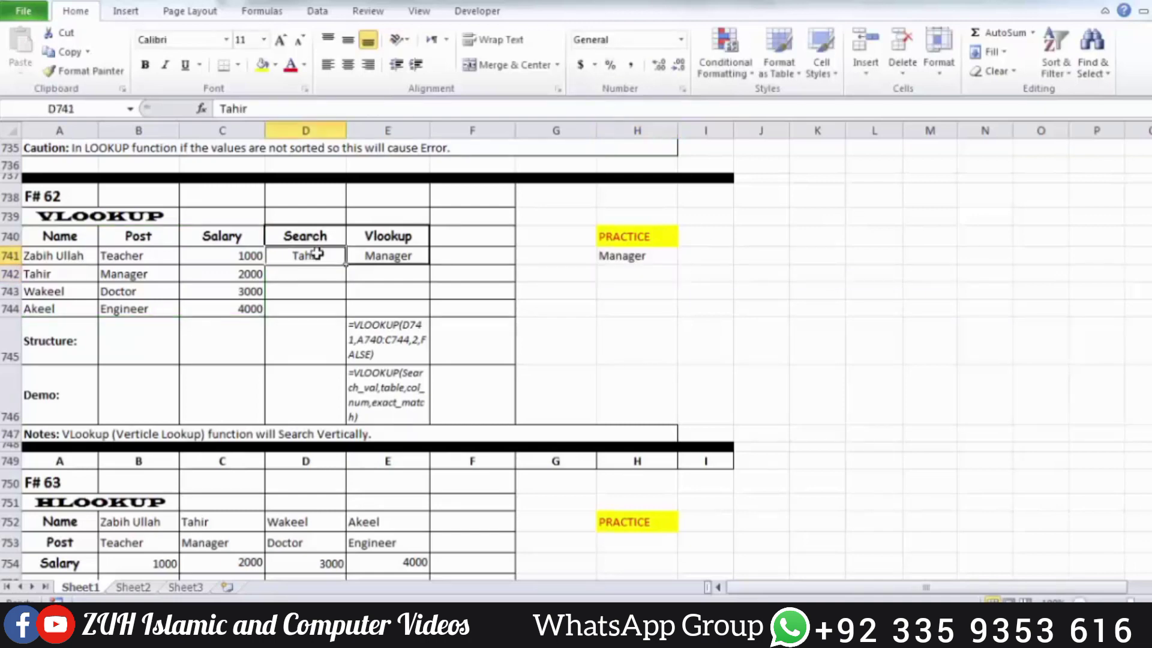
text(Zabih Ullah)
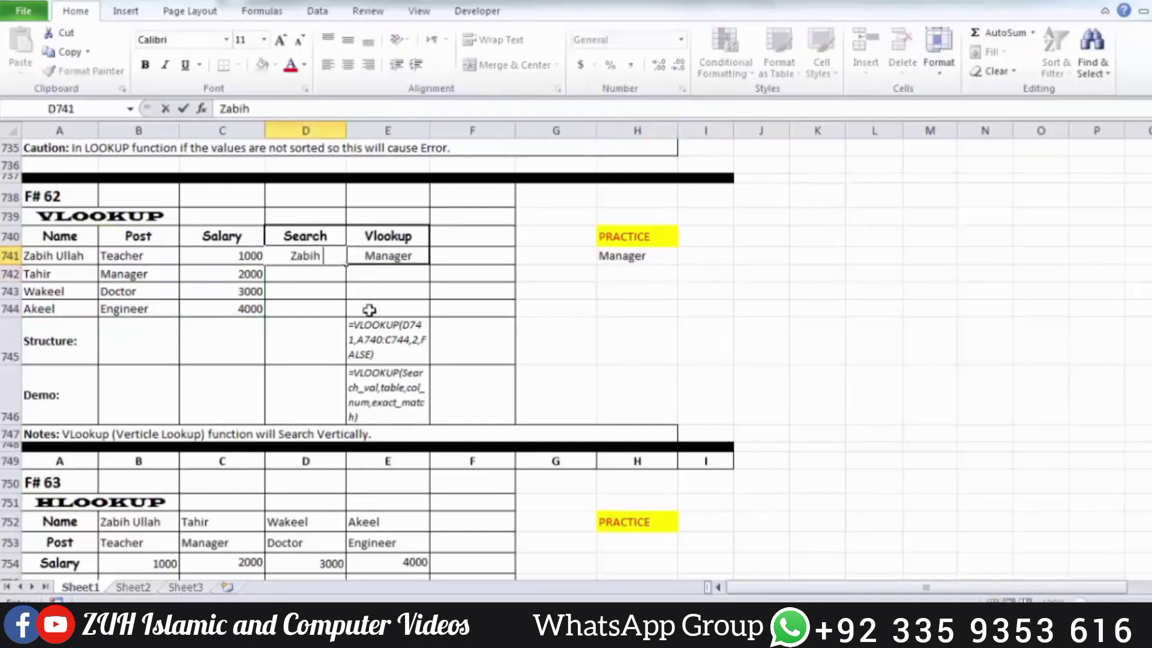
key(Return)
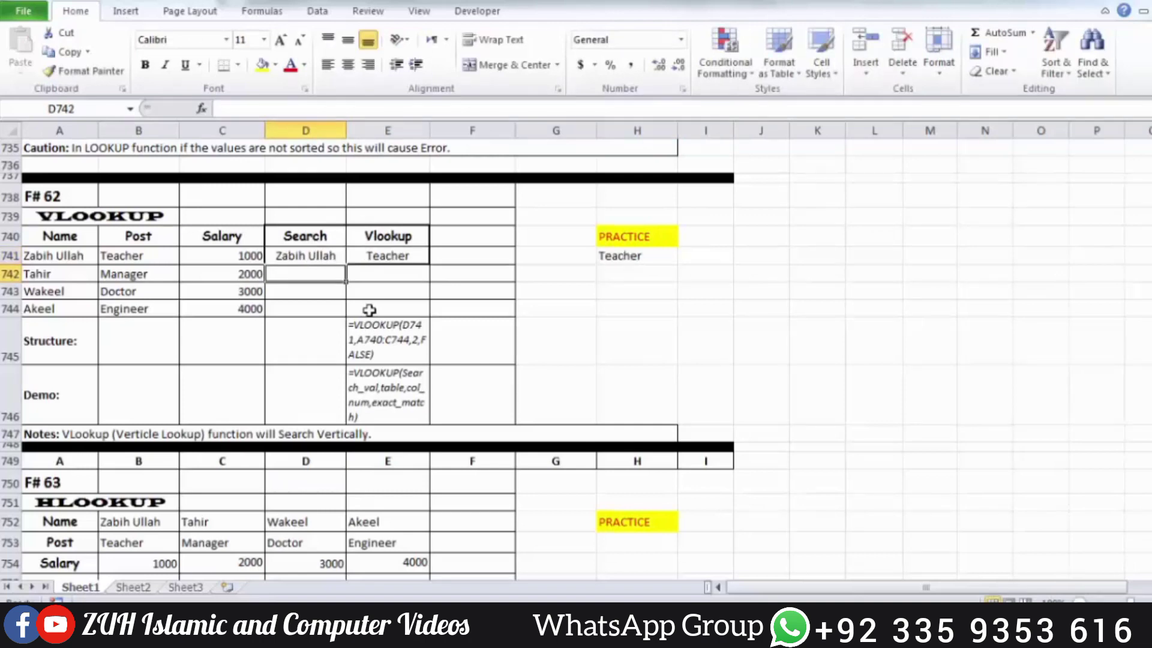
click(609, 255)
double_click(627, 256)
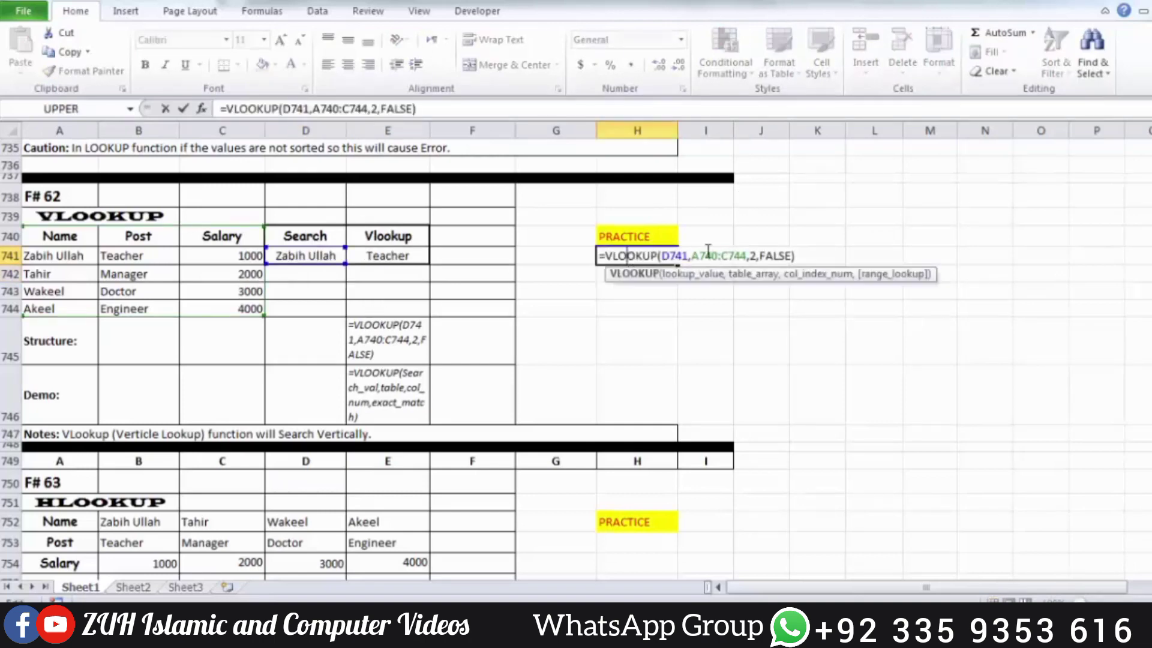
double_click(753, 256)
text(3)
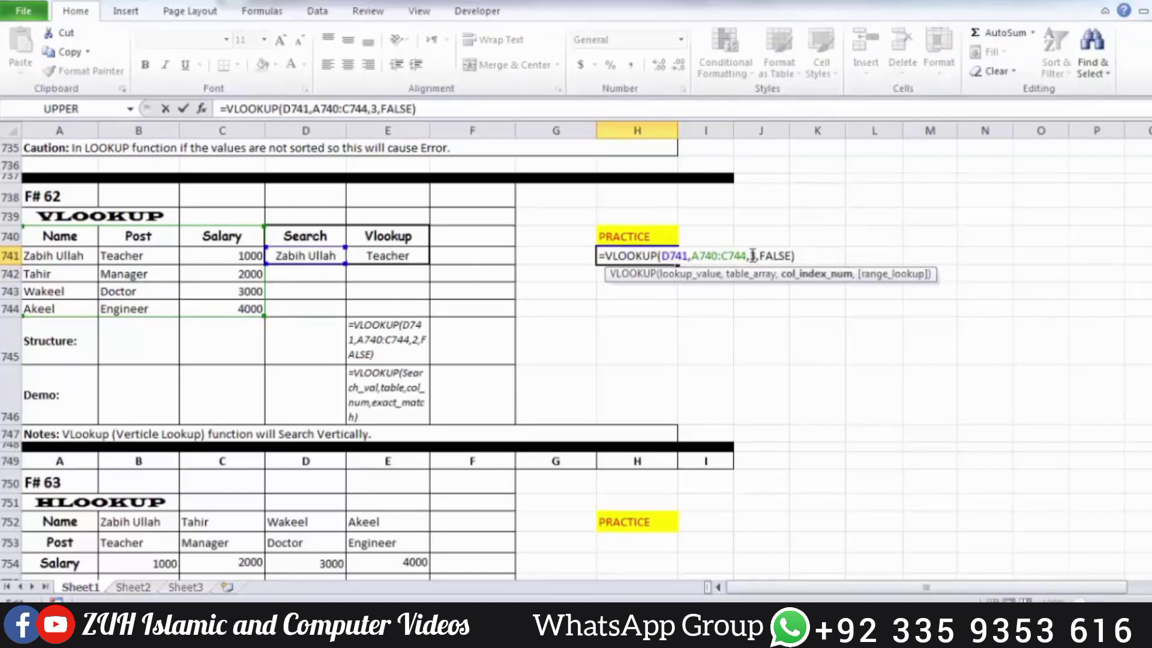
key(Return)
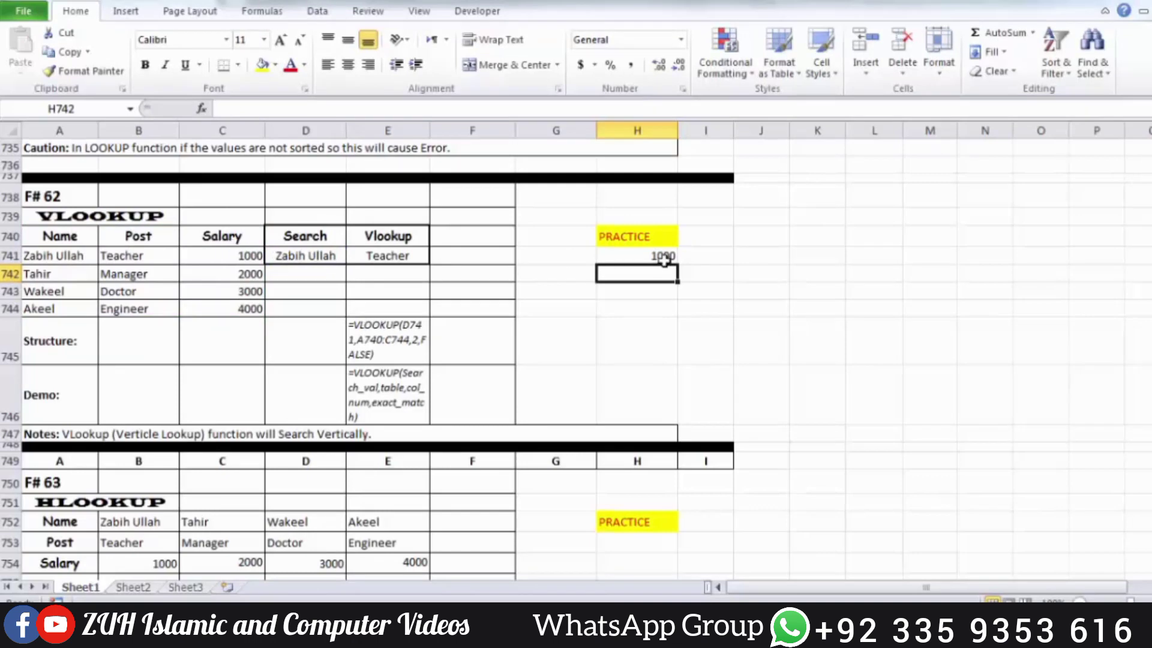
Step: Make H741's VLOOKUP take its column number from cell G740
scroll(664, 255, down, 1)
double_click(658, 254)
double_click(756, 255)
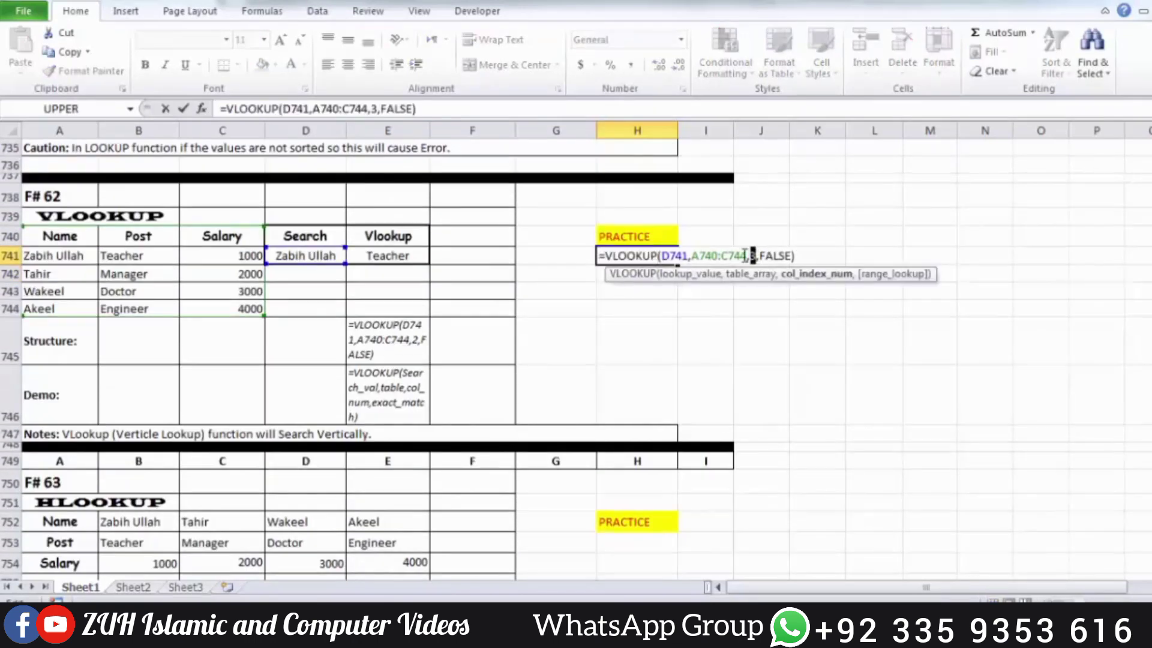
click(551, 236)
key(Return)
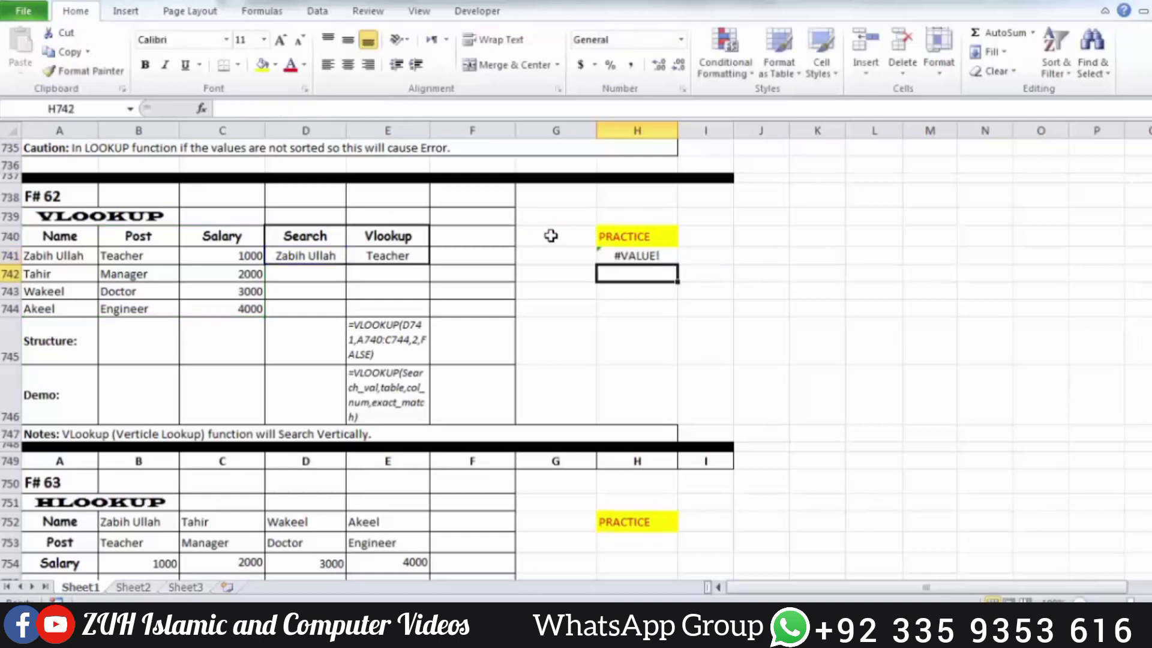
Step: Try column numbers 1, 2 and finally 3 in G740, returning 1000
click(551, 235)
text(1)
key(Return)
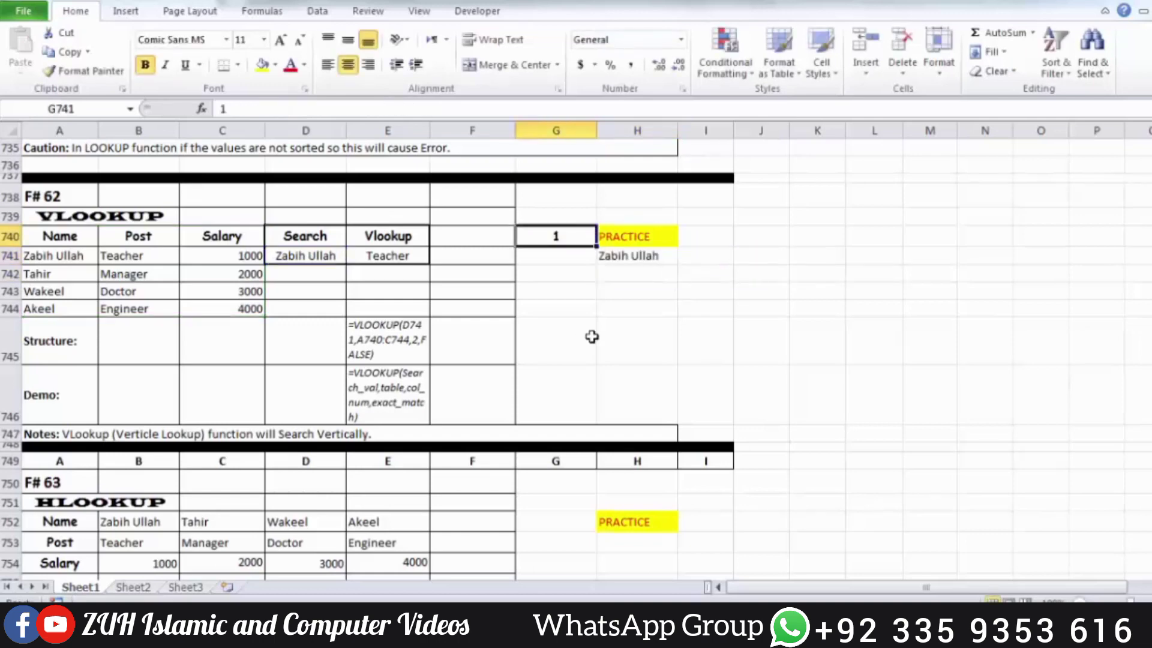
text(2)
key(Return)
key(Up)
text(3)
key(Return)
key(Up)
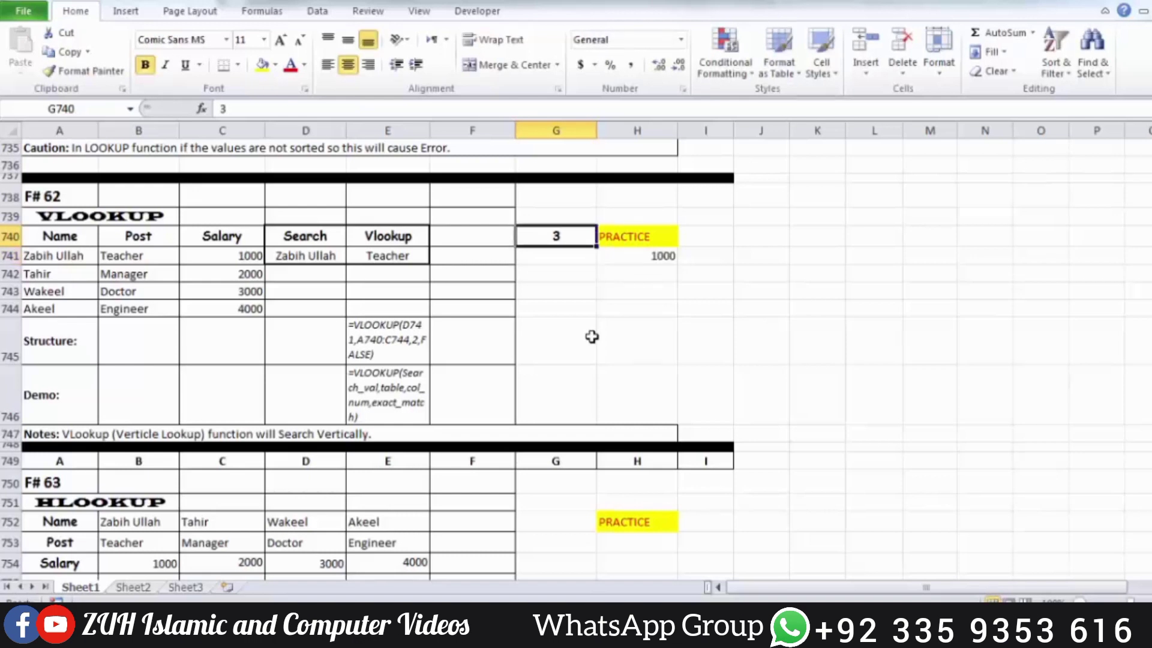
scroll(592, 336, down, 4)
Step: Start an HLOOKUP in H753 that looks up D758 in A752:E754
click(663, 258)
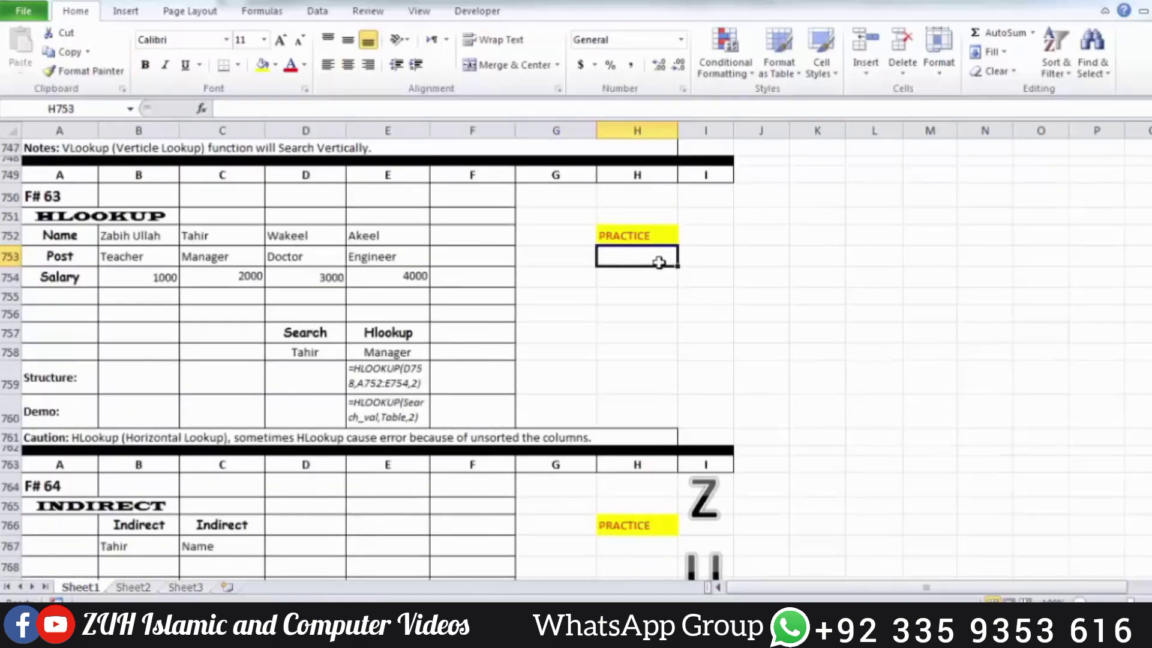
text(=hl)
key(Tab)
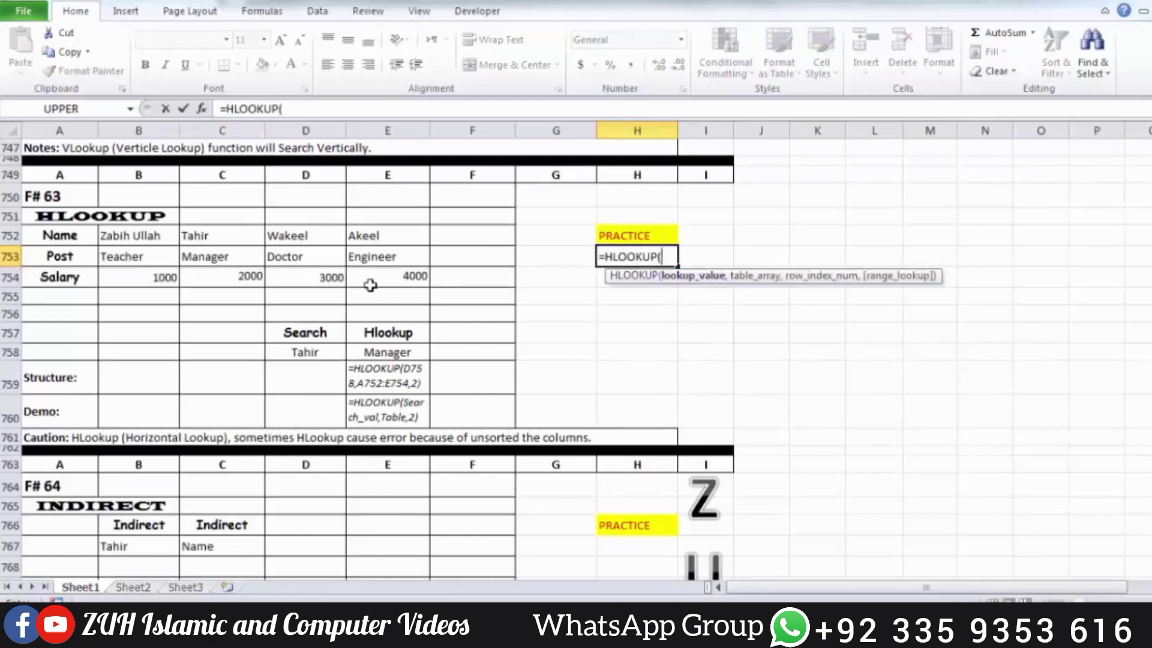
click(309, 354)
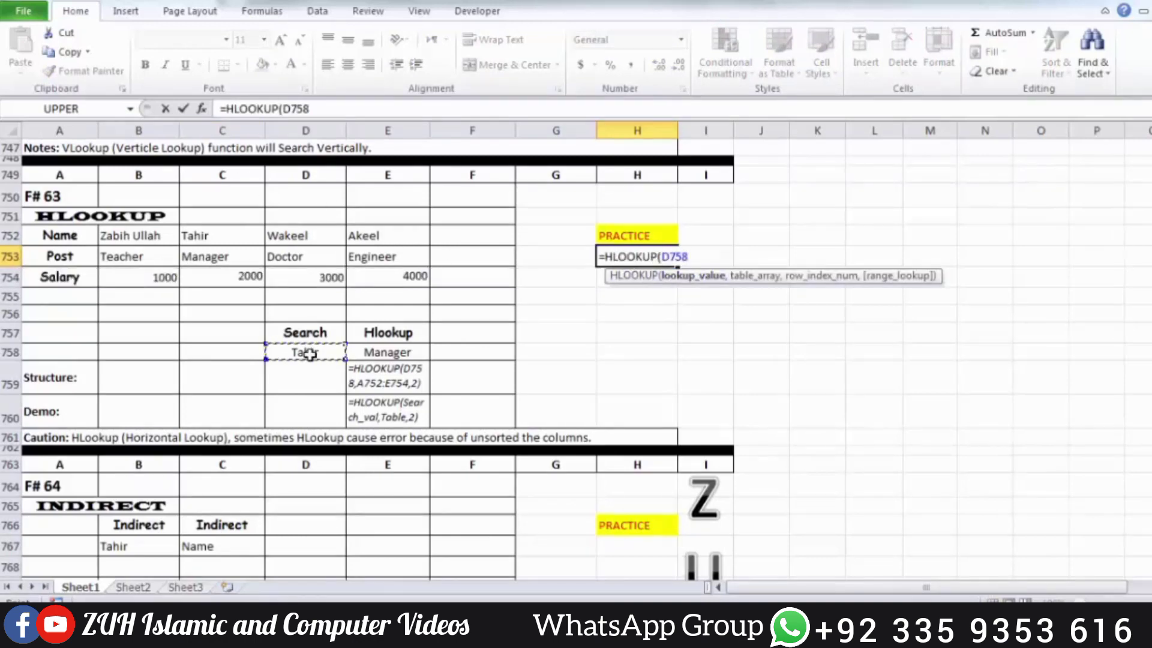
text(,)
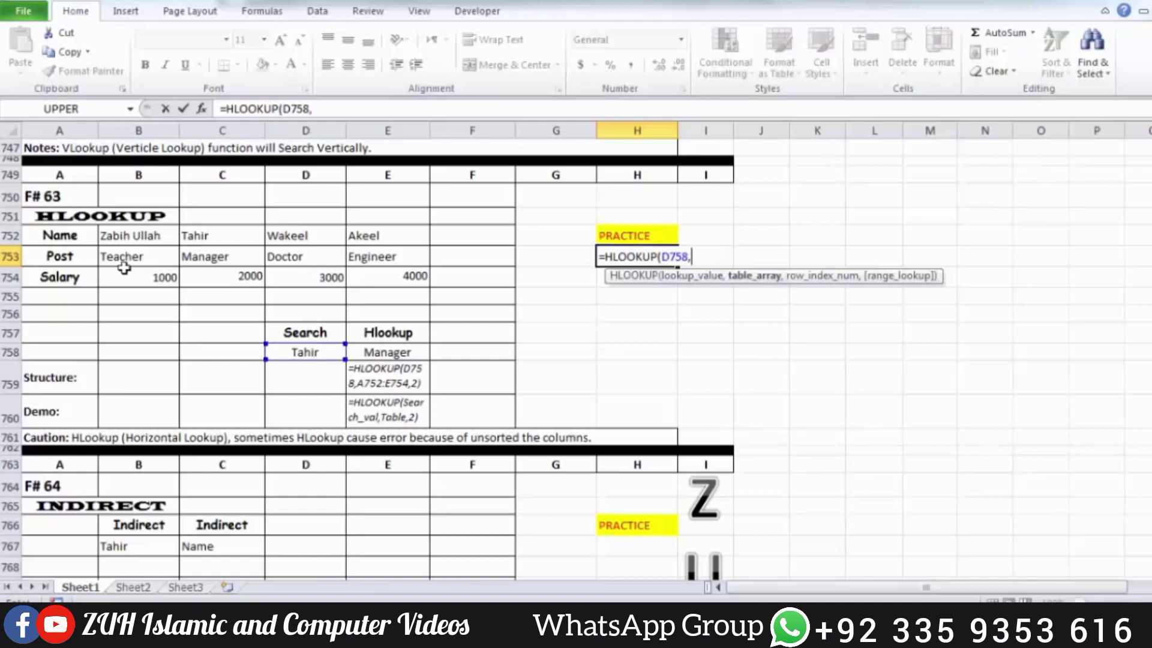
drag(41, 239, 353, 277)
text(,)
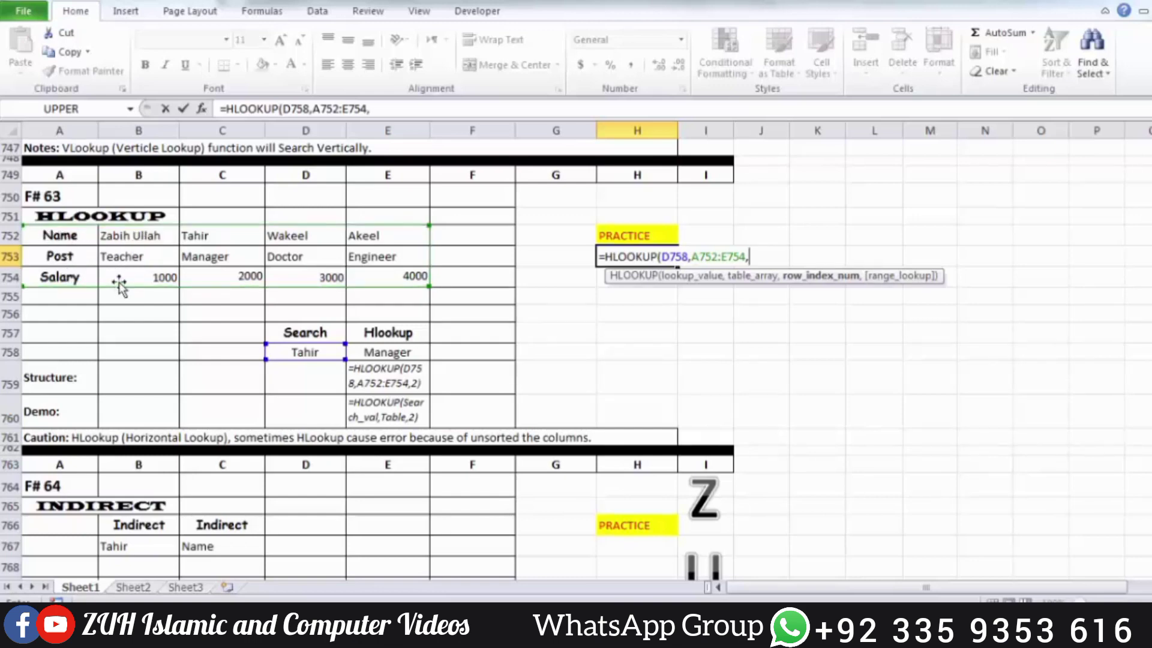
Step: Complete the HLOOKUP with row 2 and FALSE for exact match, returning Manager
text(2,)
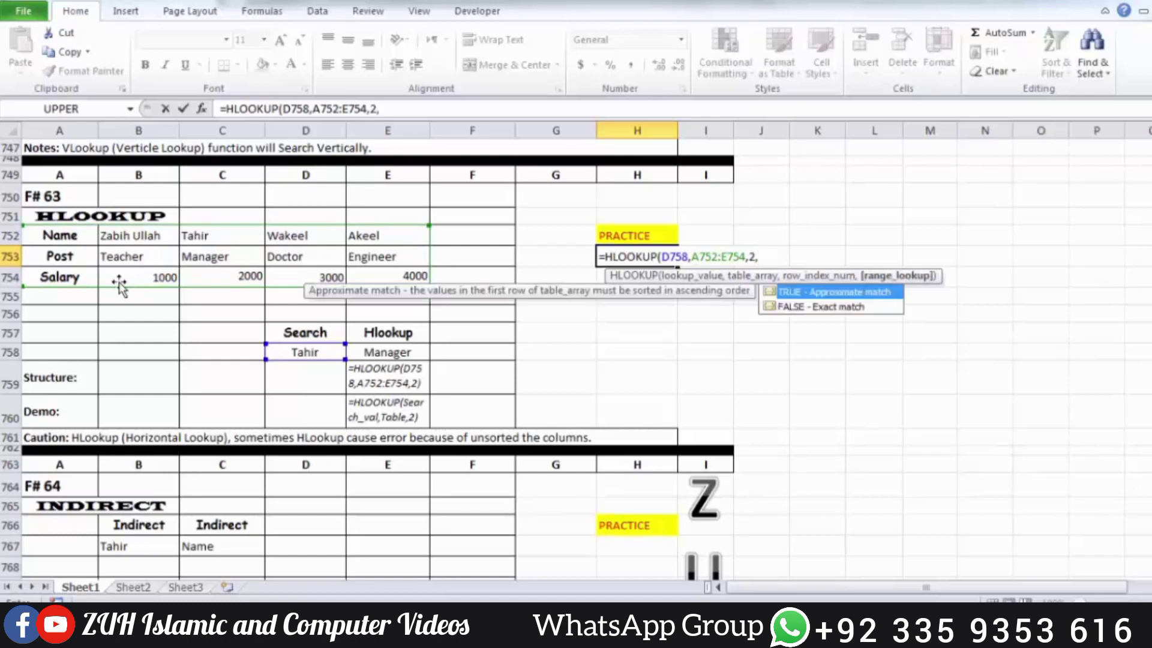
key(Down)
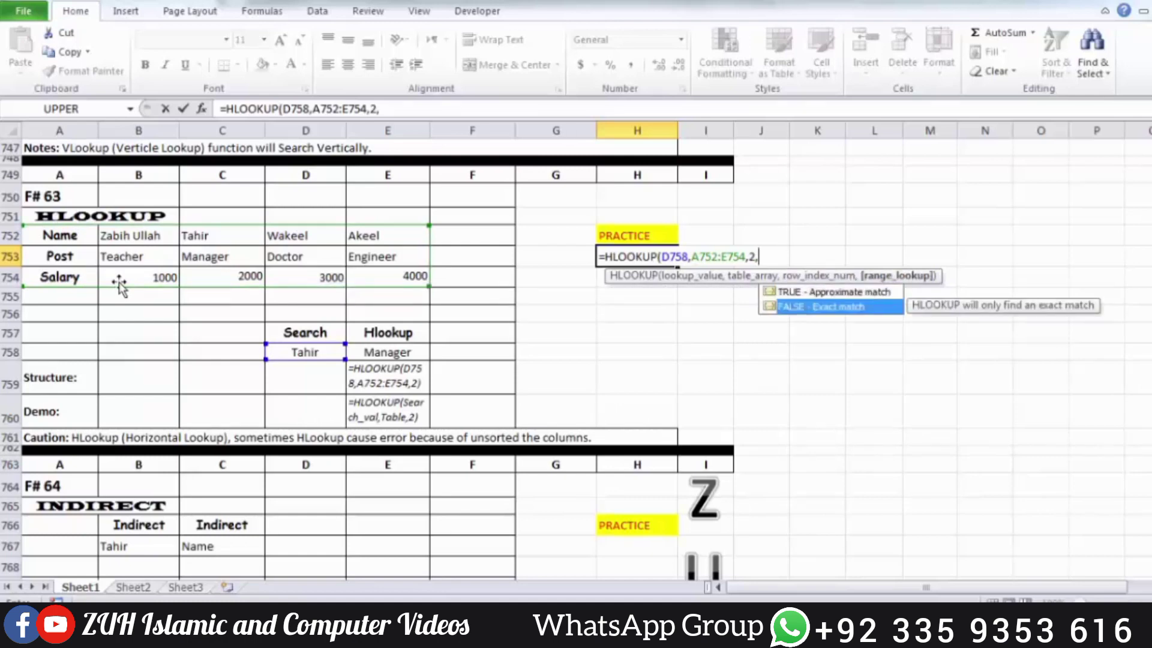
key(Tab)
text())
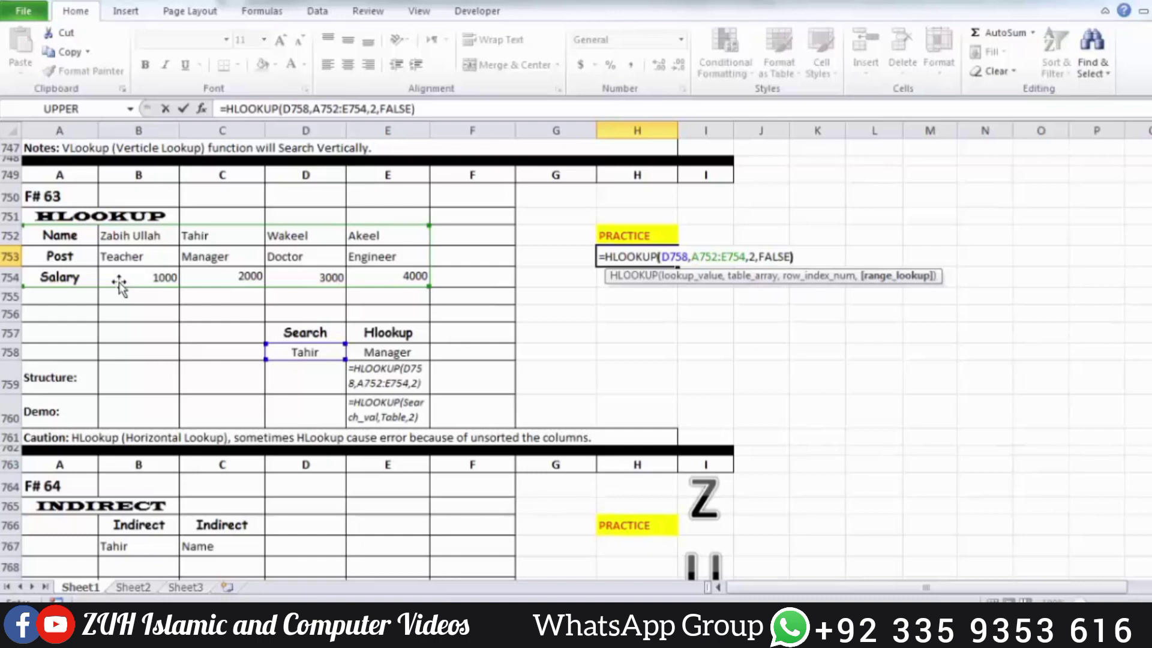
key(Return)
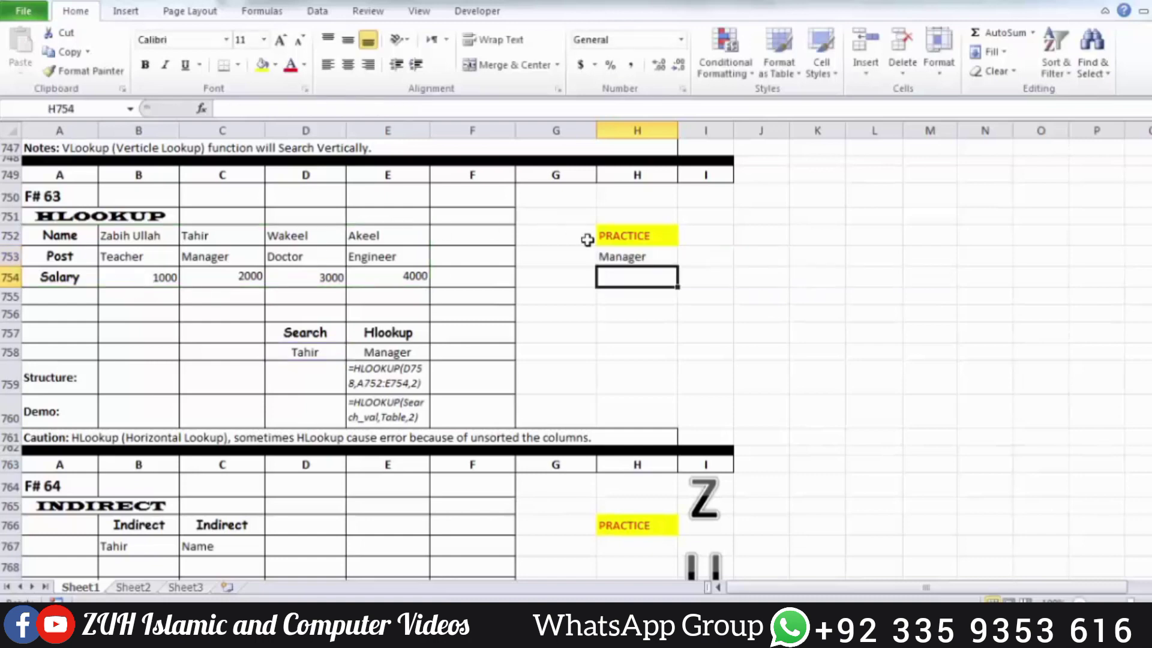
click(650, 259)
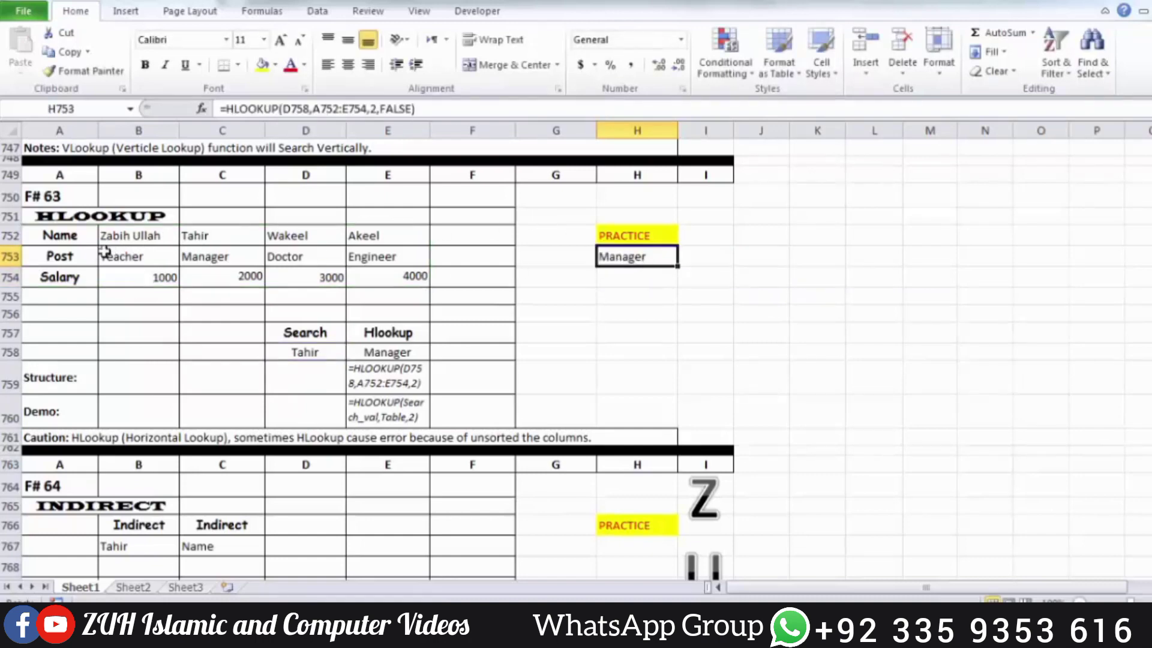
drag(205, 235, 207, 277)
Step: Enter =INDIRECT("B767") in H767 to return B767's contents
scroll(541, 269, down, 5)
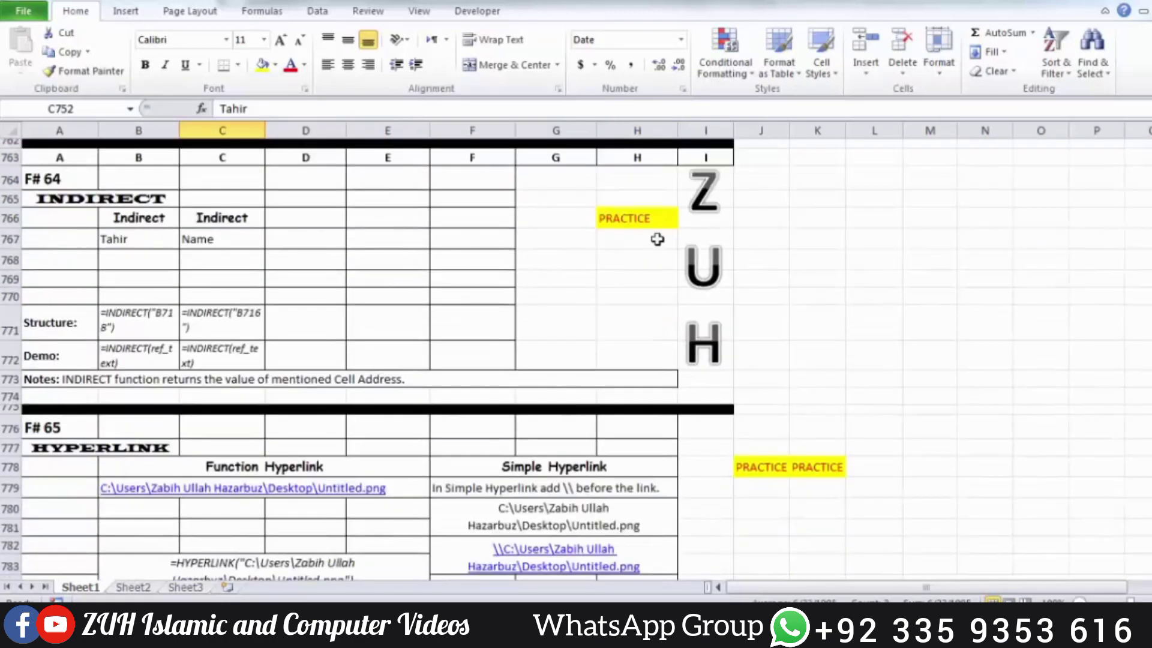
click(637, 242)
text(=)
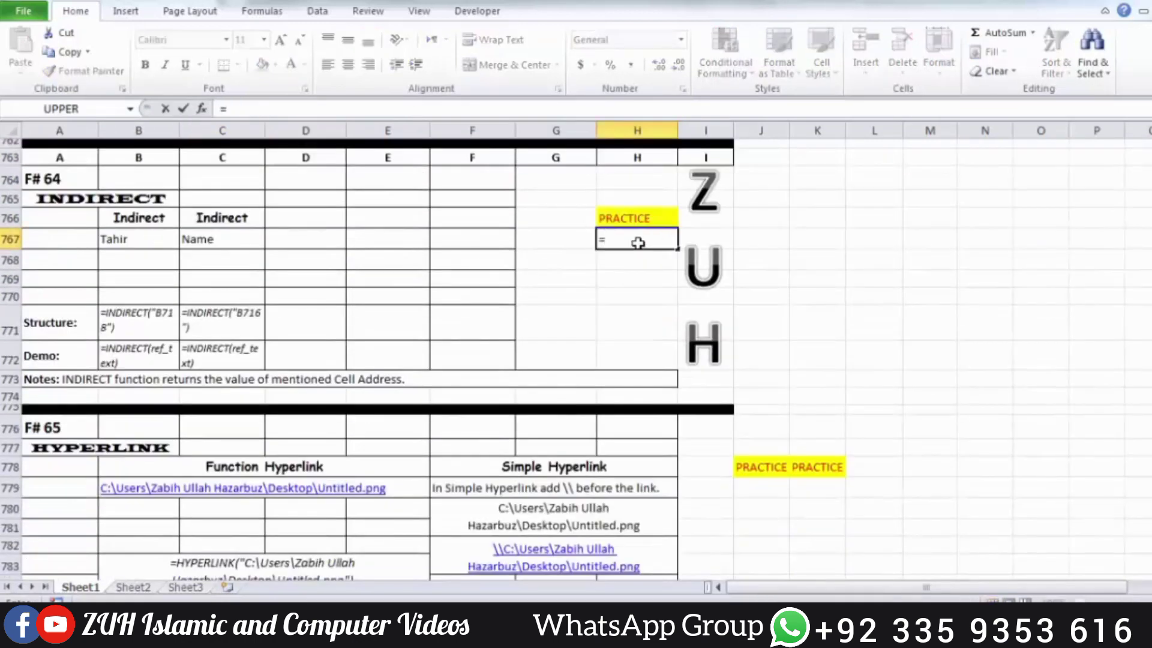
text(ind)
key(Down)
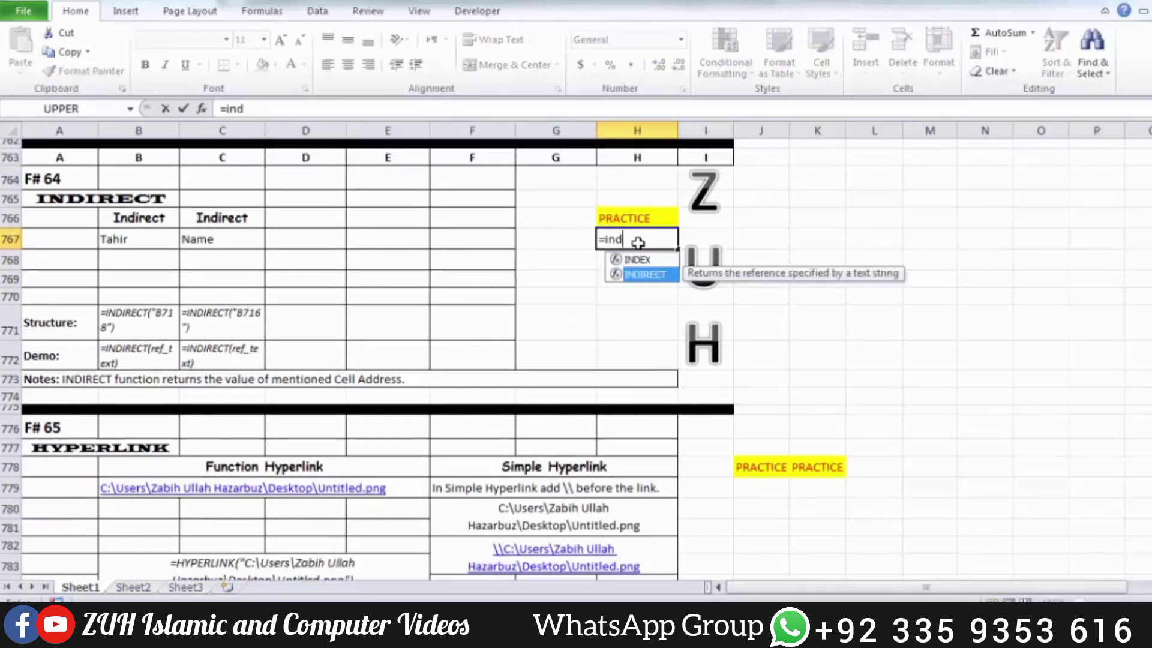
key(Tab)
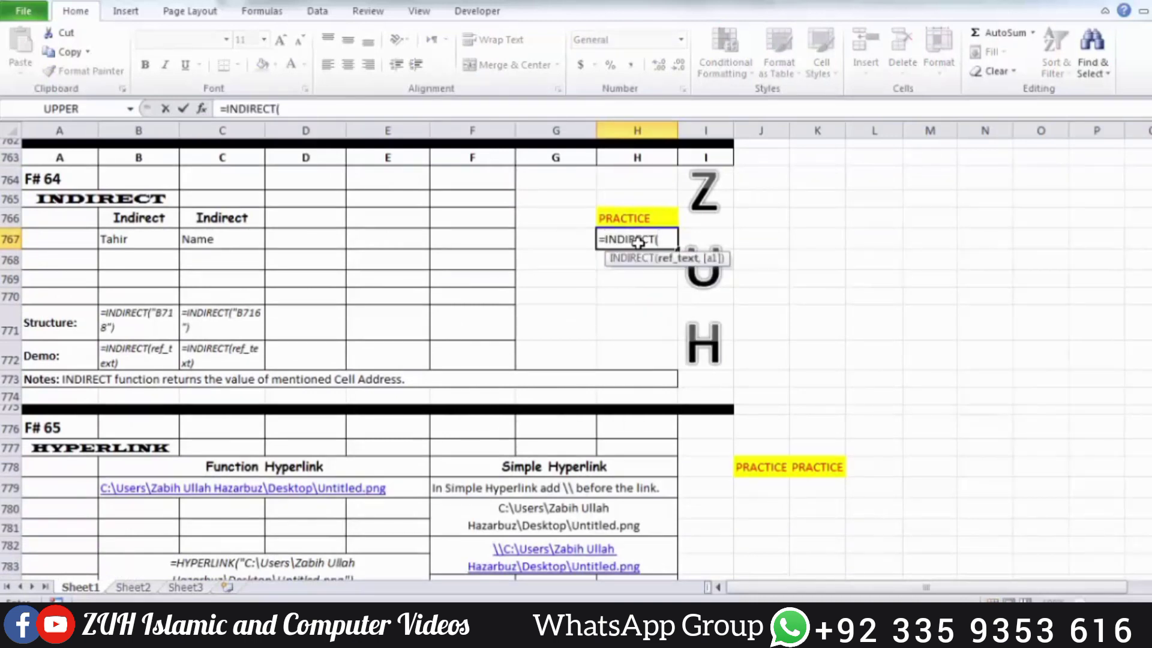
text("B767")
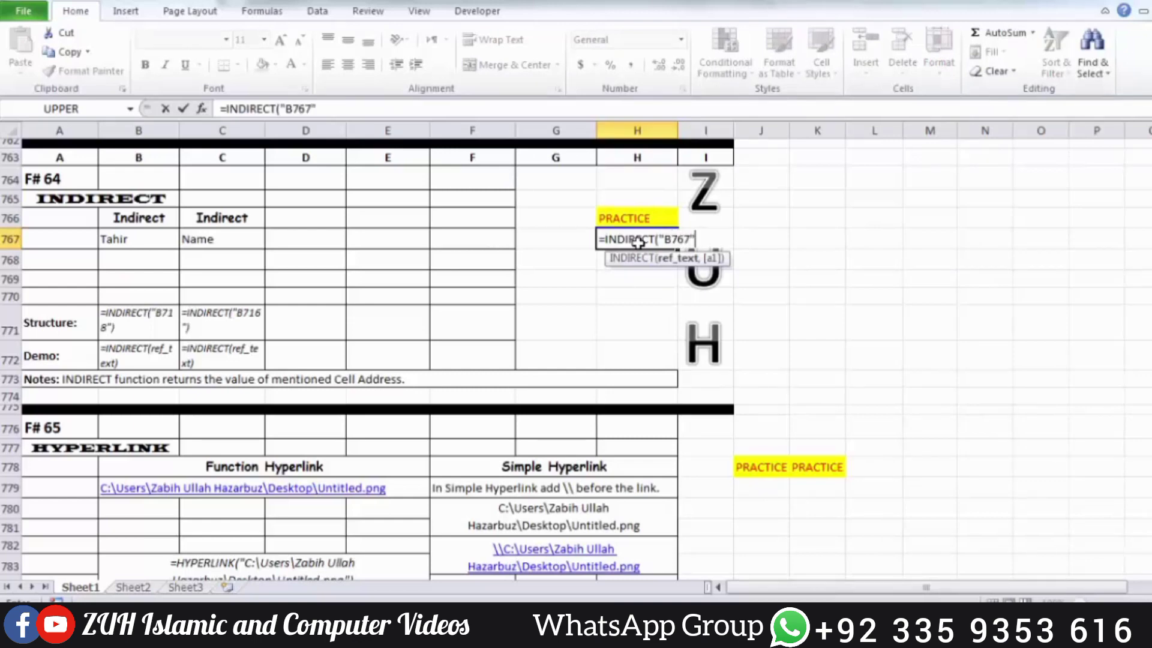
text())
key(Return)
click(638, 242)
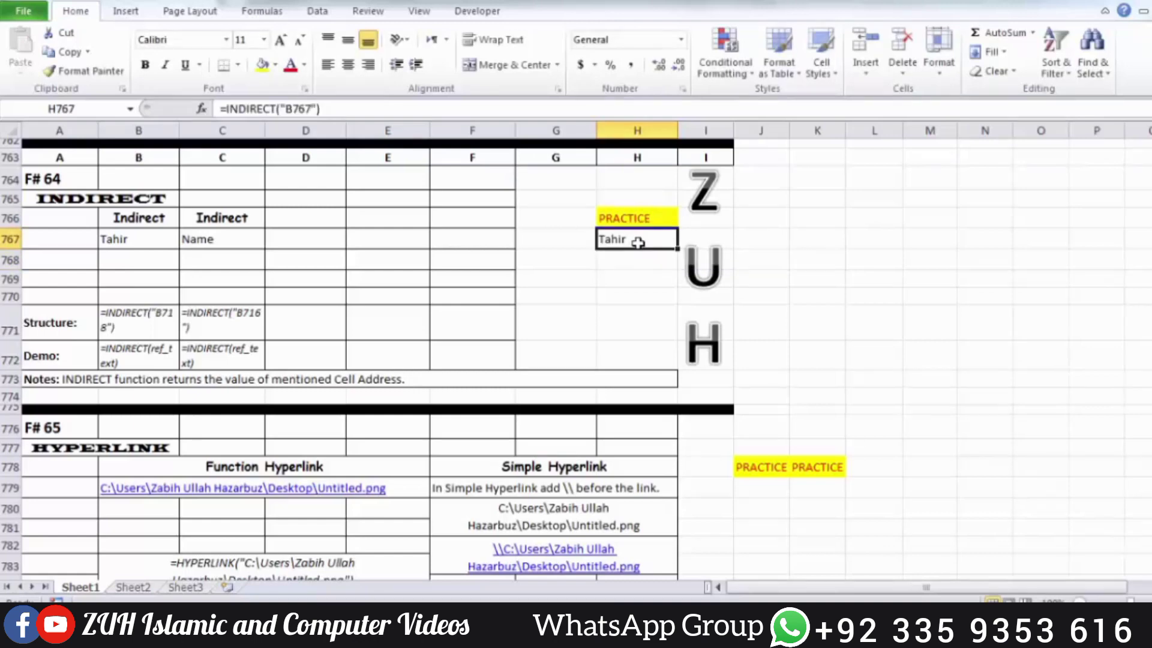
Step: Try INDIRECT's a1 reference-style options in H767, then drop the extra argument
double_click(638, 242)
key(BackSpace)
text(,)
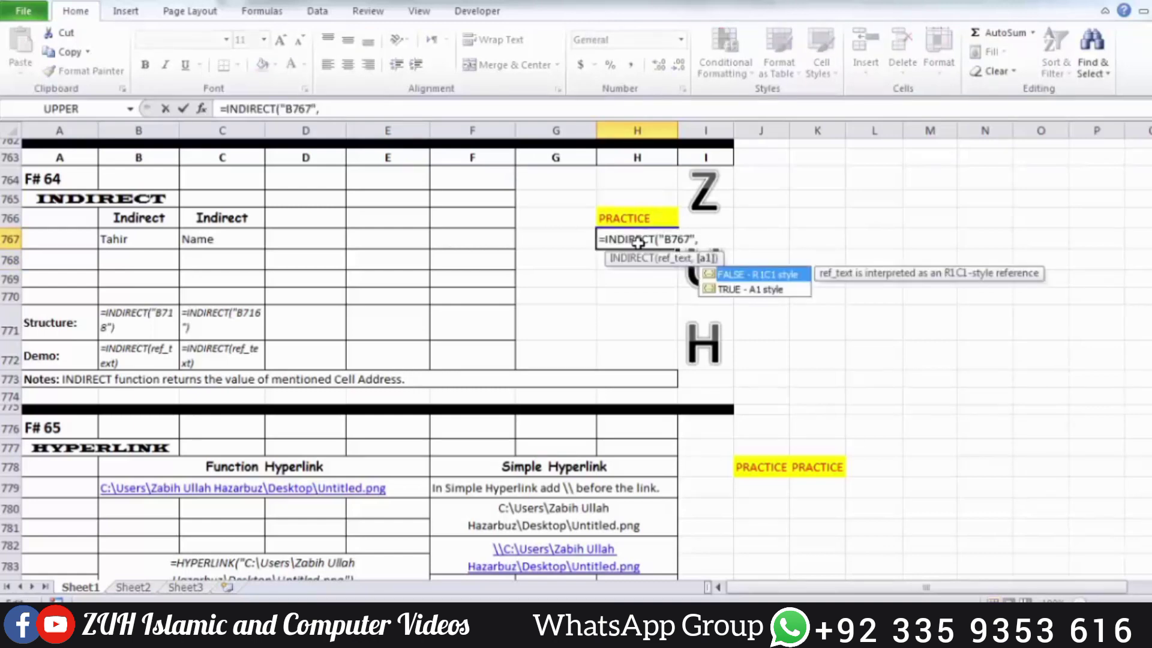
key(Down)
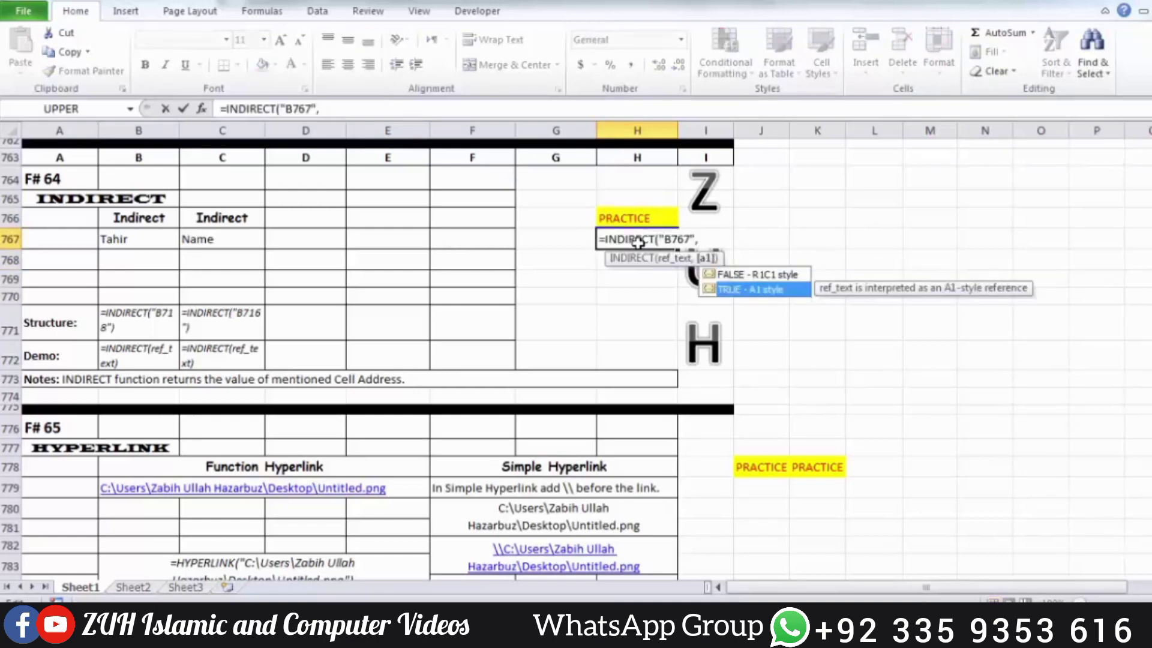
key(Up)
key(Down)
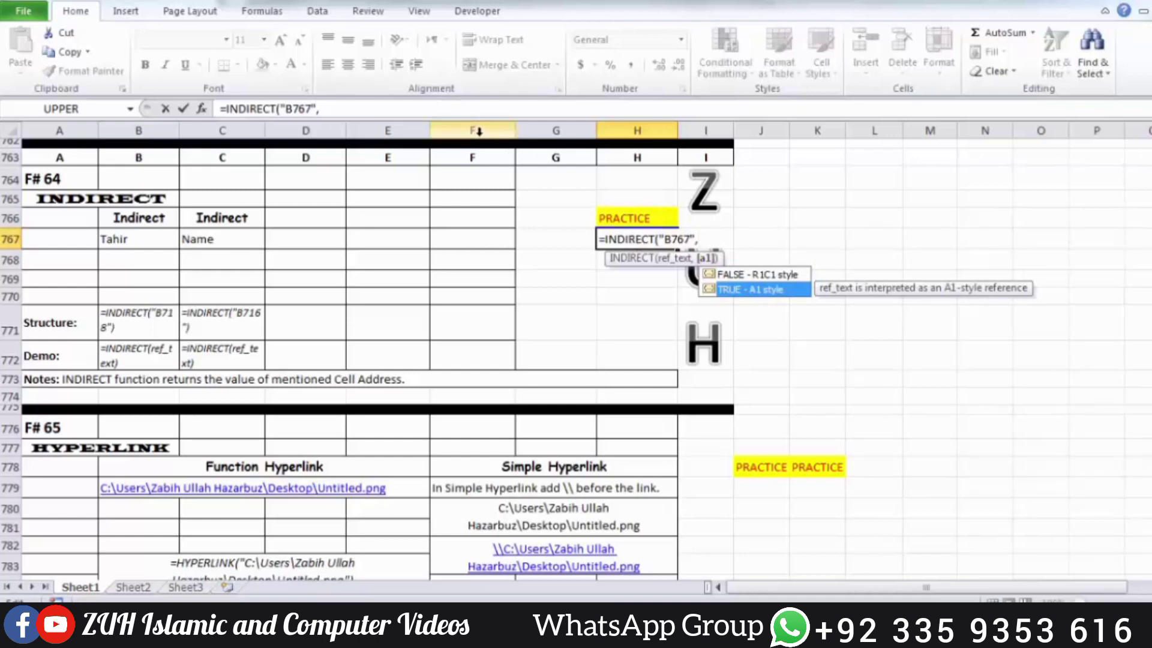
key(BackSpace)
text())
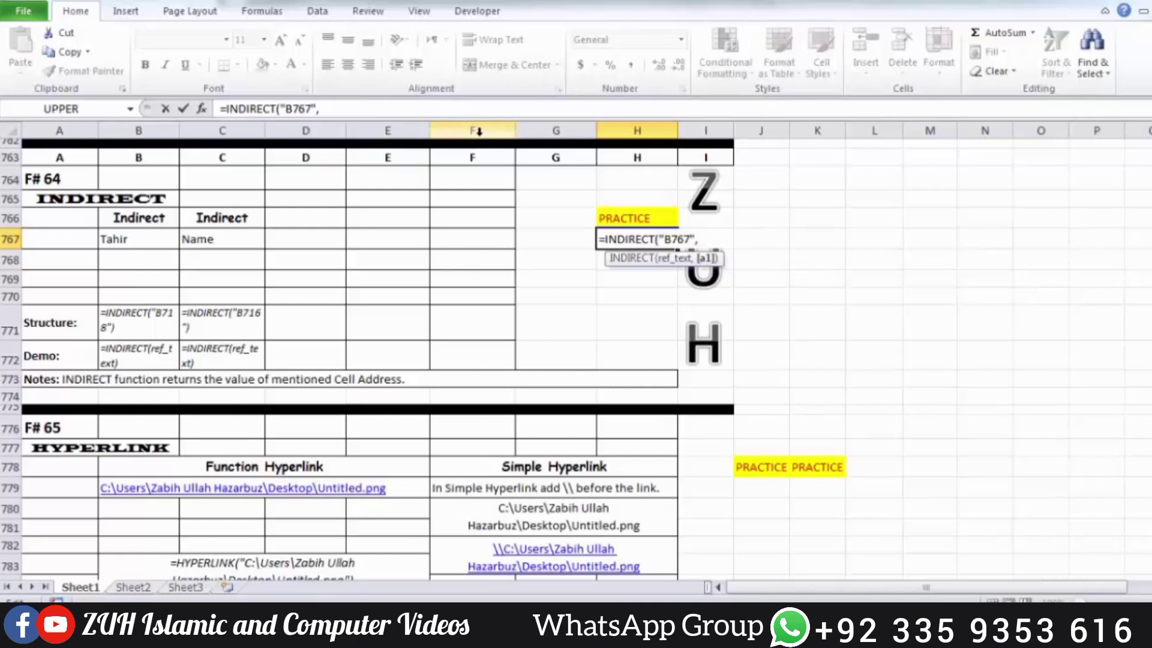
key(ctrl+Return)
Step: Enter =HYPERLINK("c:\users|windows\system32\calc.exe") in J779
scroll(898, 355, down, 1)
scroll(898, 354, down, 2)
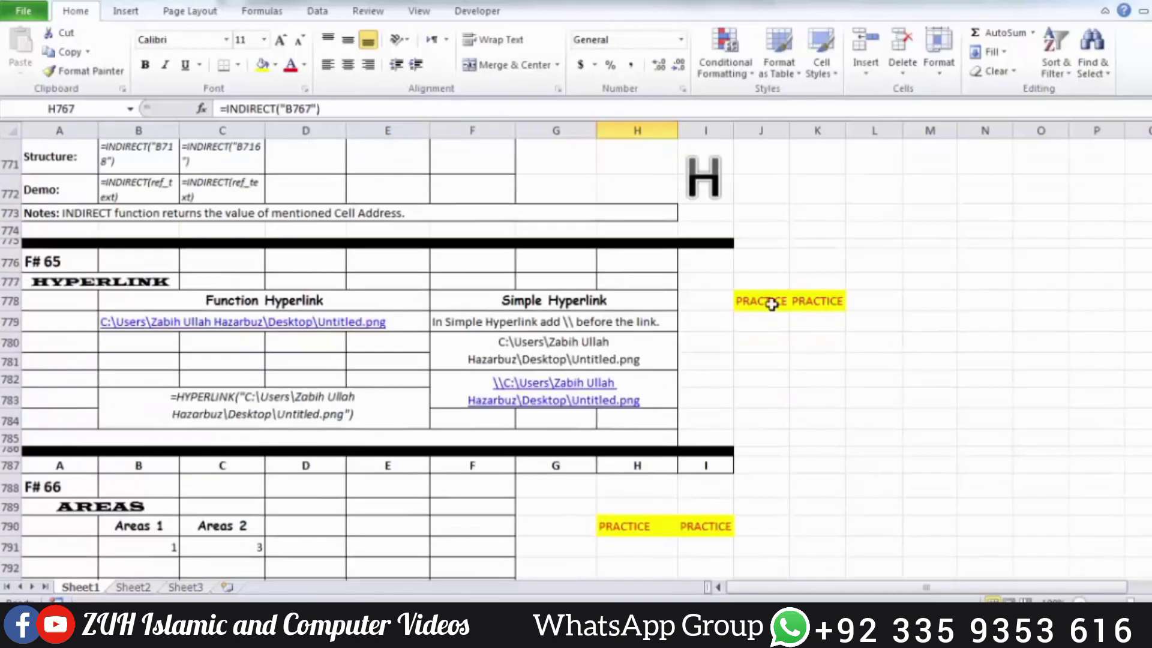
click(760, 321)
text(=)
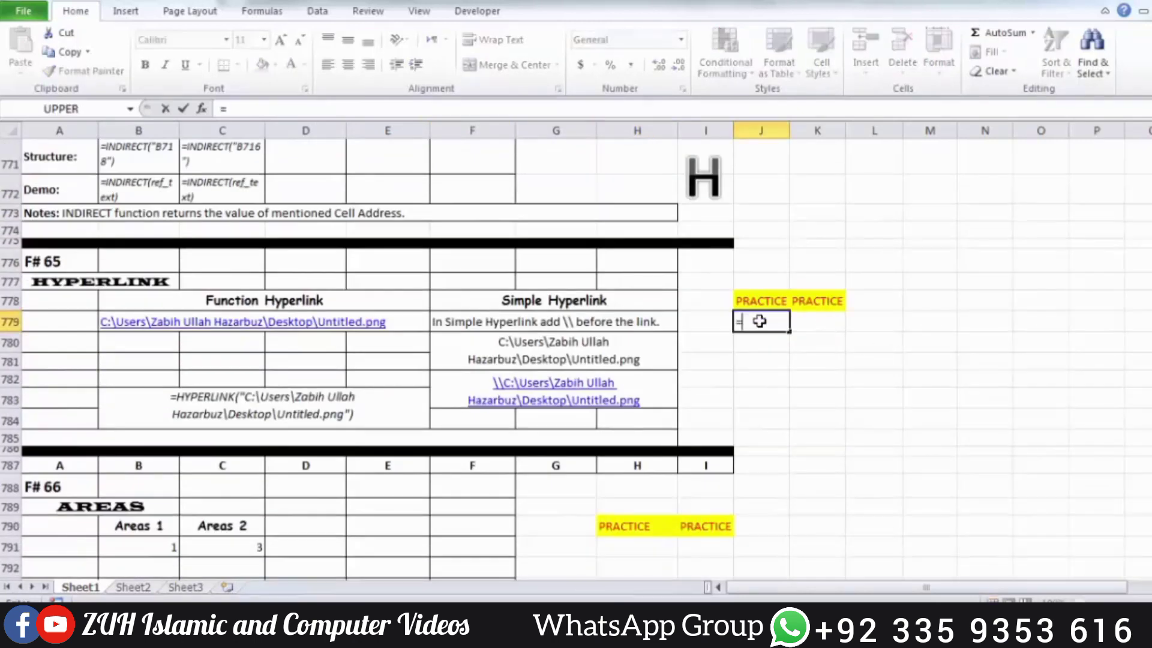
text(hyper)
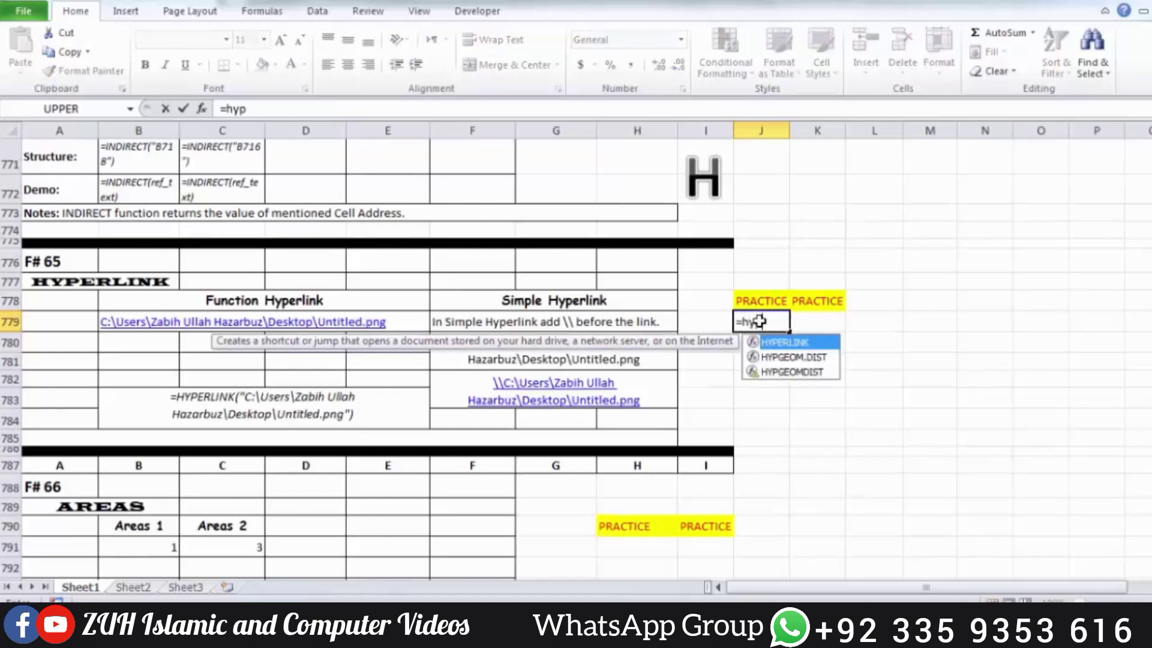
key(Tab)
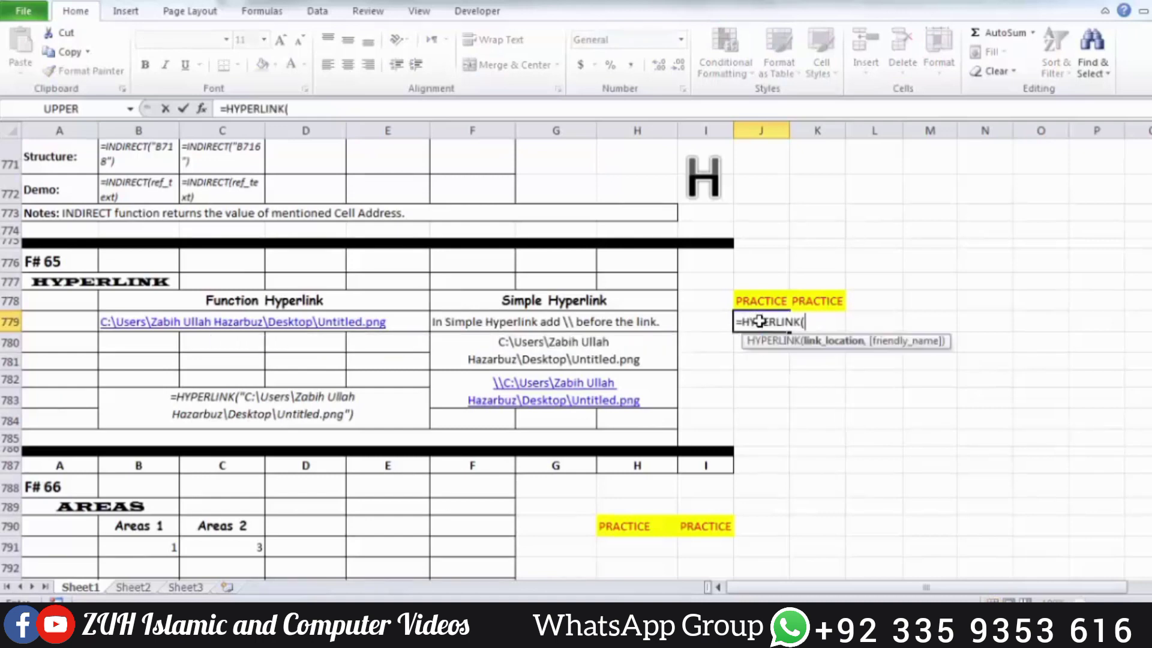
text("c:\users)
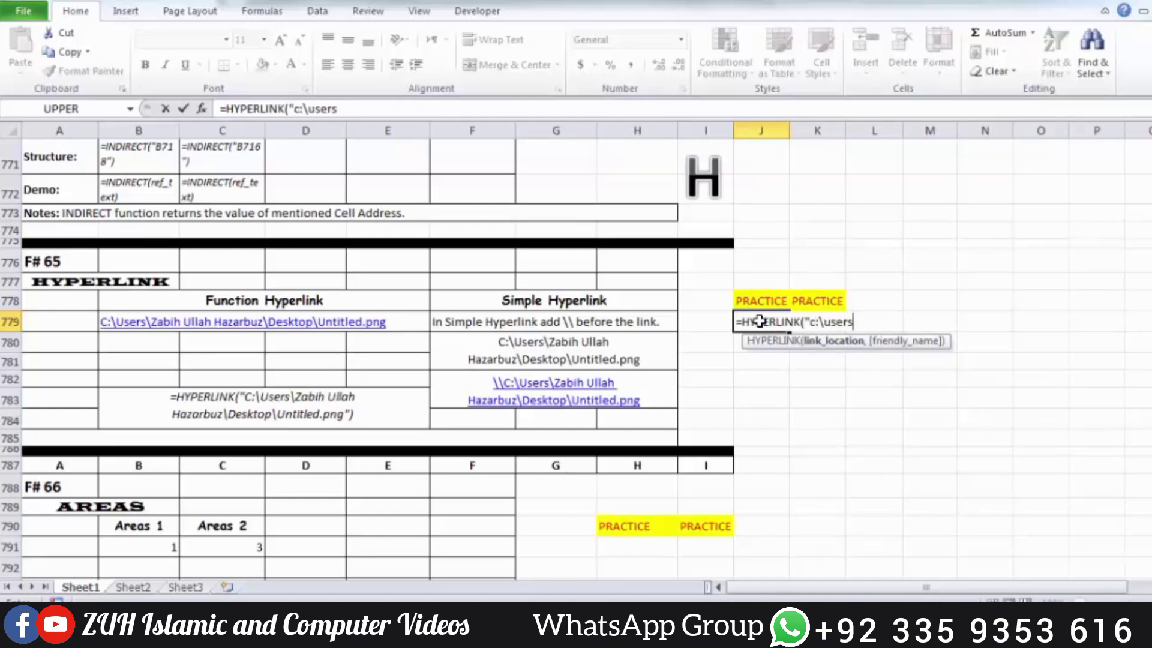
text(|window)
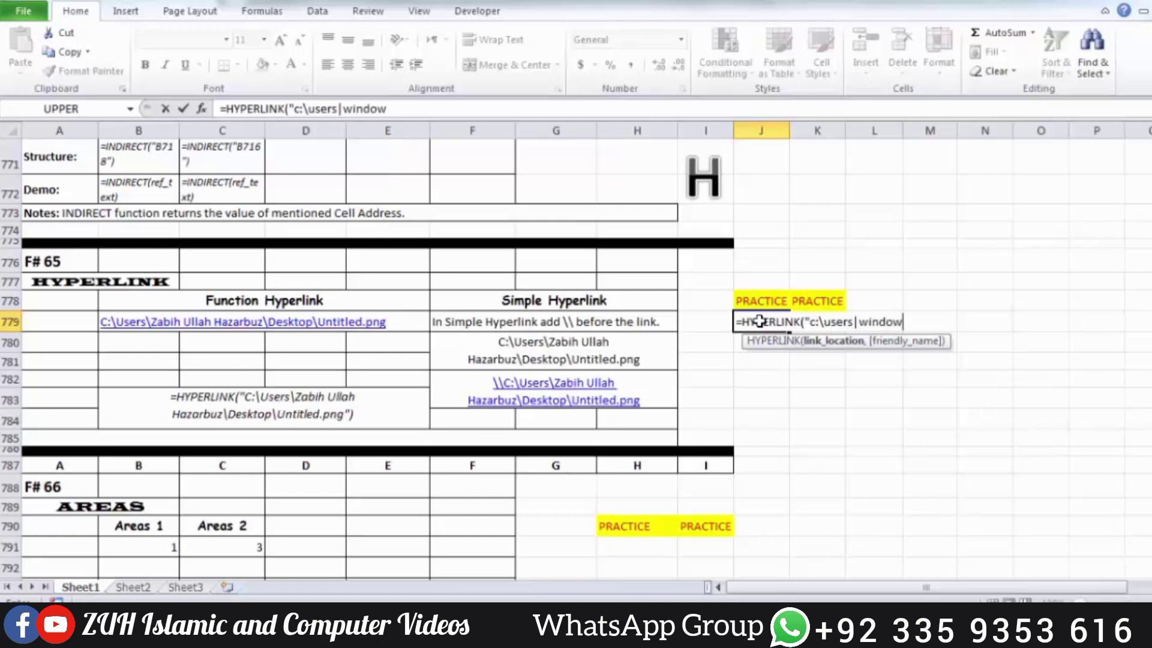
text(s\system32)
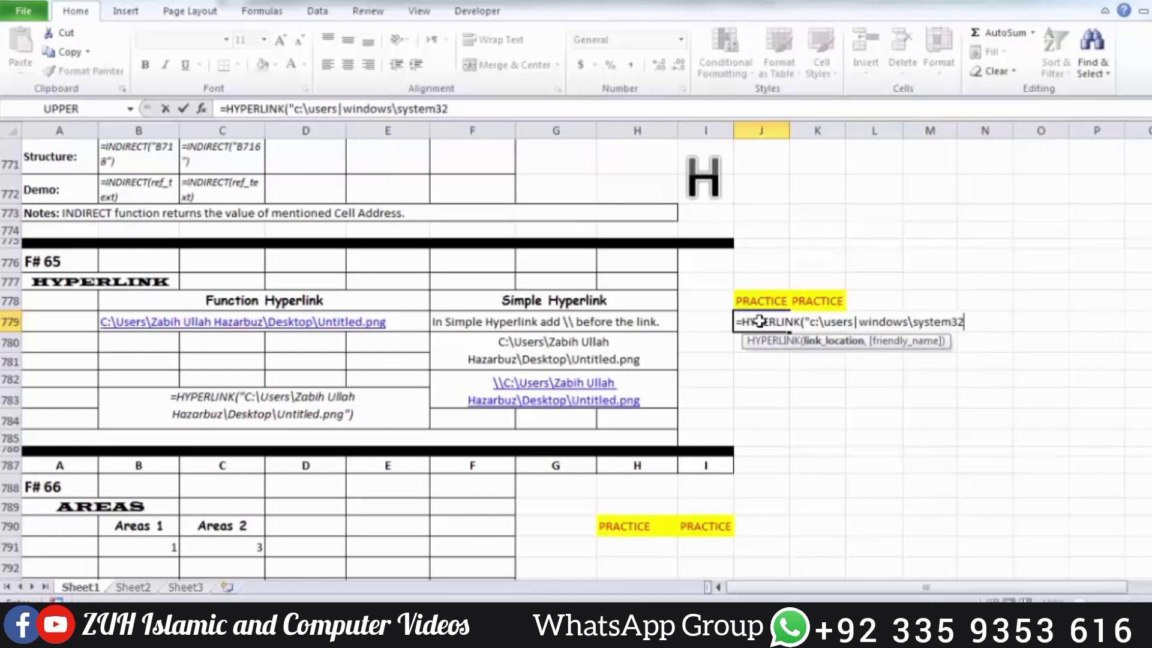
text(\calc.exe)
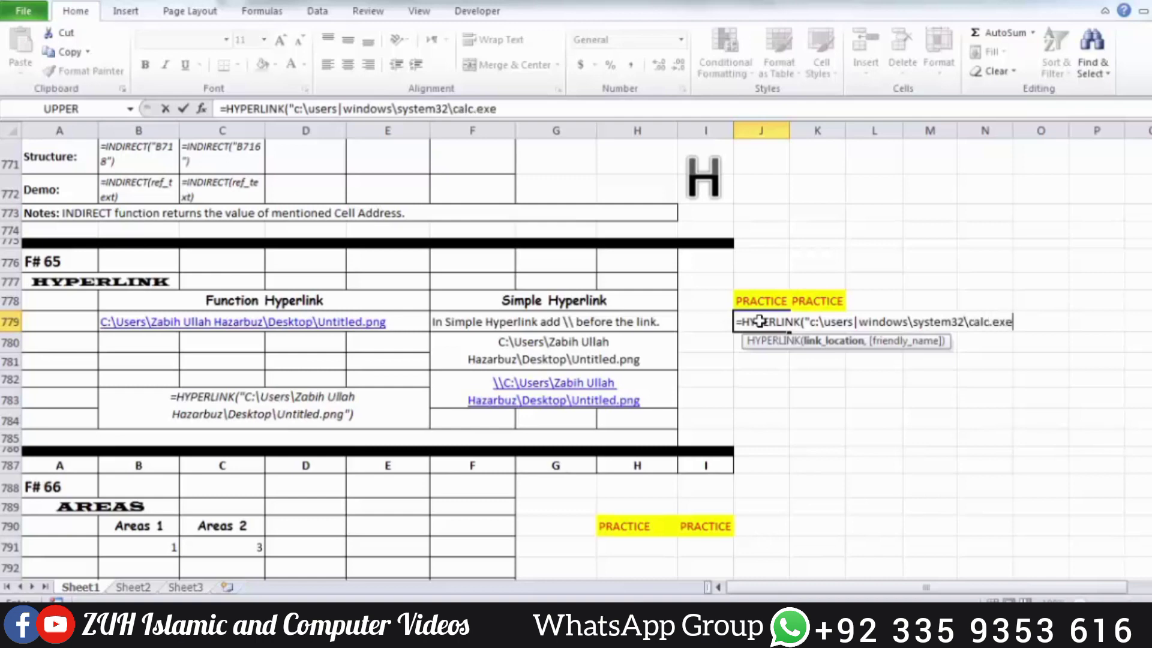
text(")
key(Return)
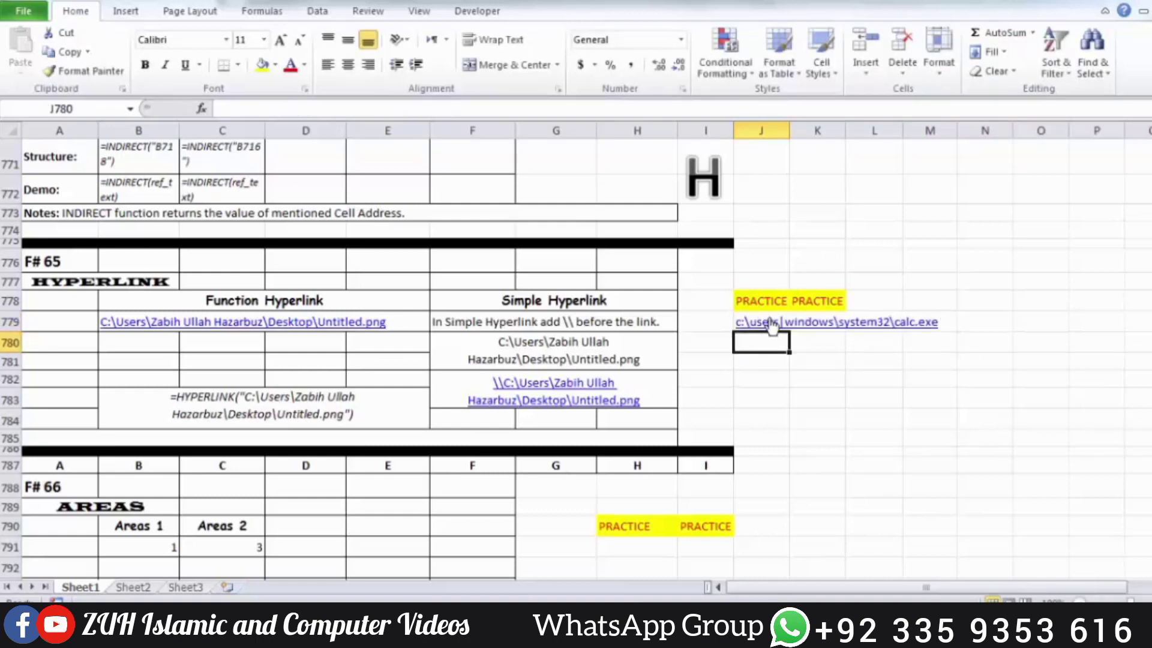
Step: Correct J779's link path to c:\windows\system32\calc.exe and confirm it opens Calculator
click(772, 327)
key(Return)
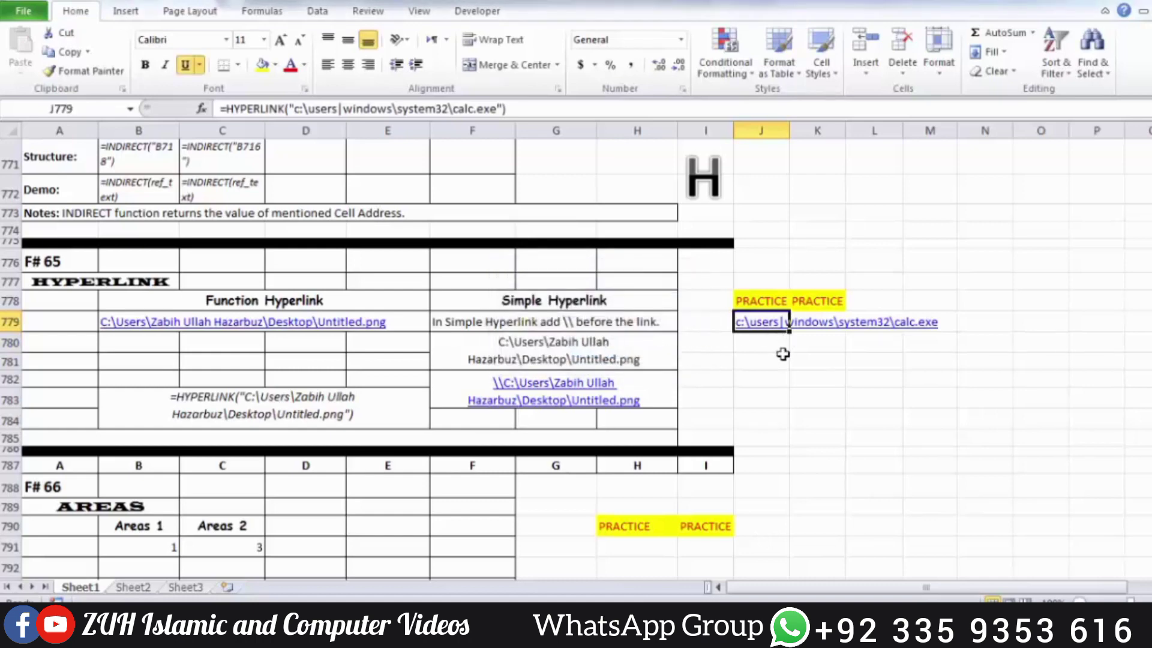
key(F2)
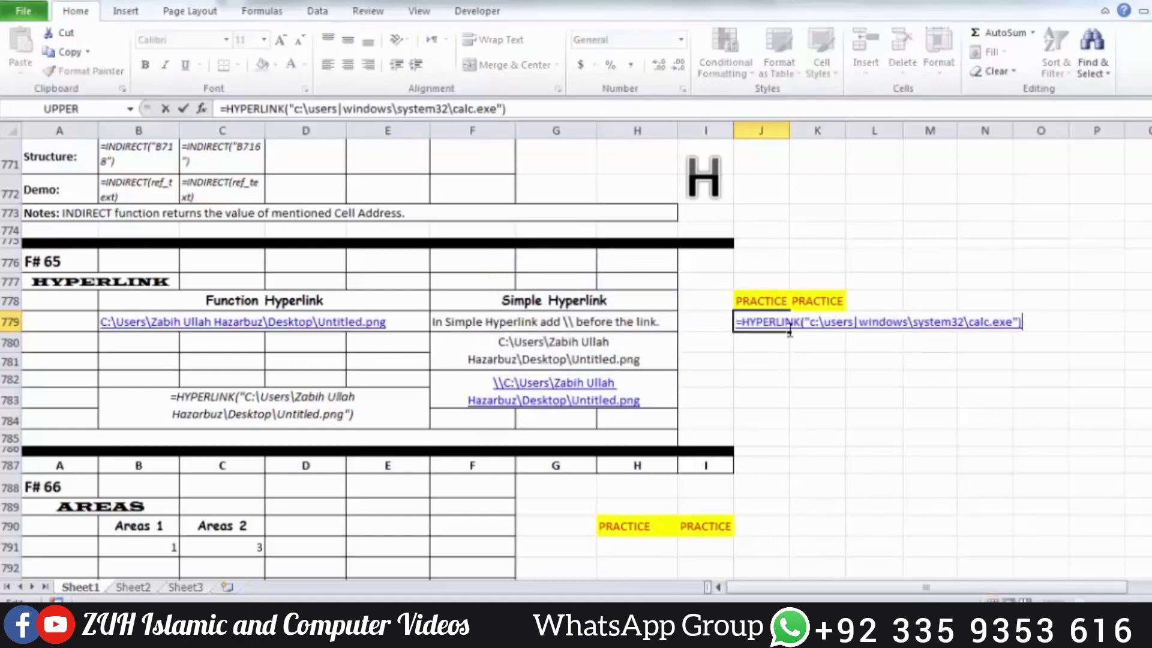
click(860, 327)
key(BackSpace)
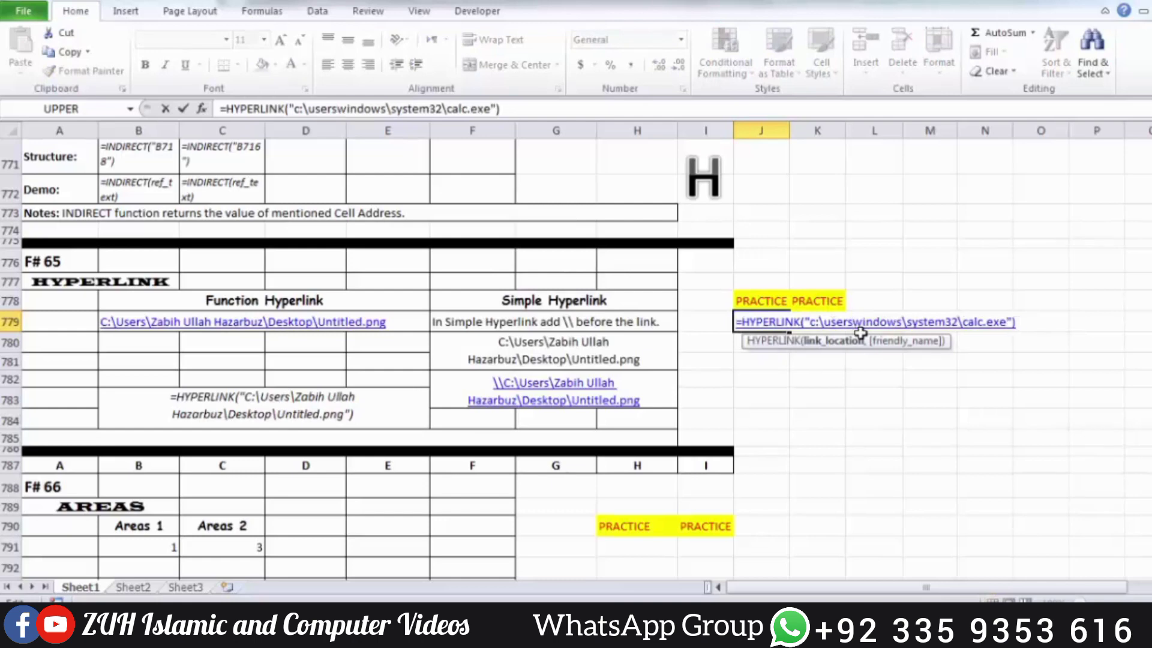
key(BackSpace)
key(BackSpace)
key(BackSpace)
key(BackSpace)
key(BackSpace)
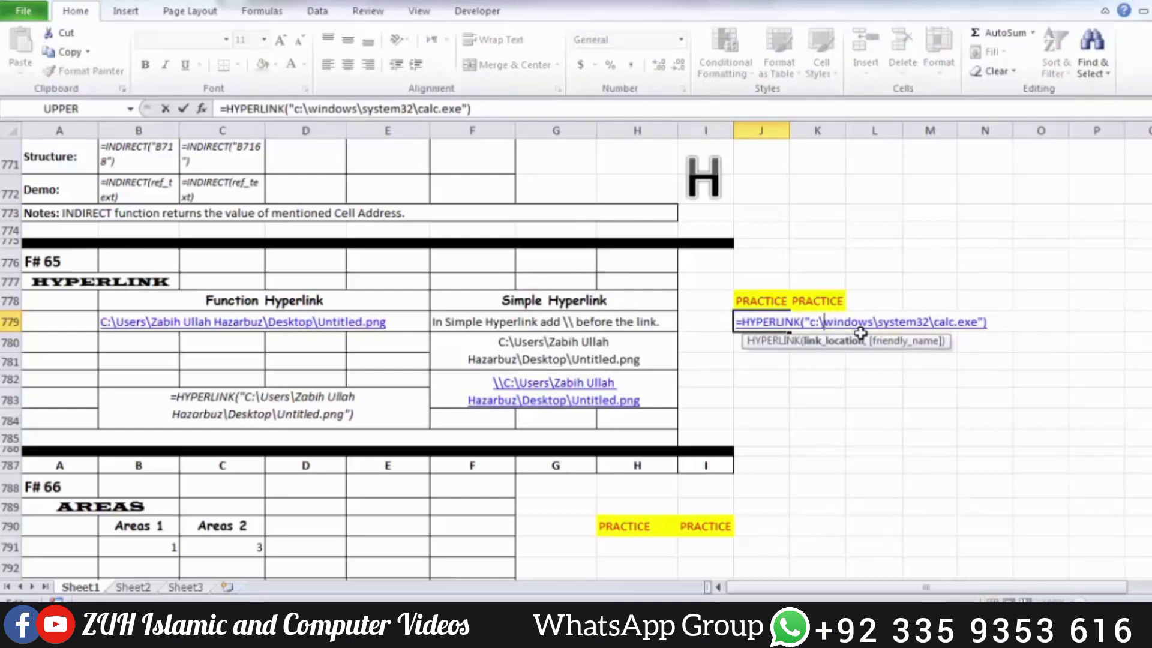
key(Return)
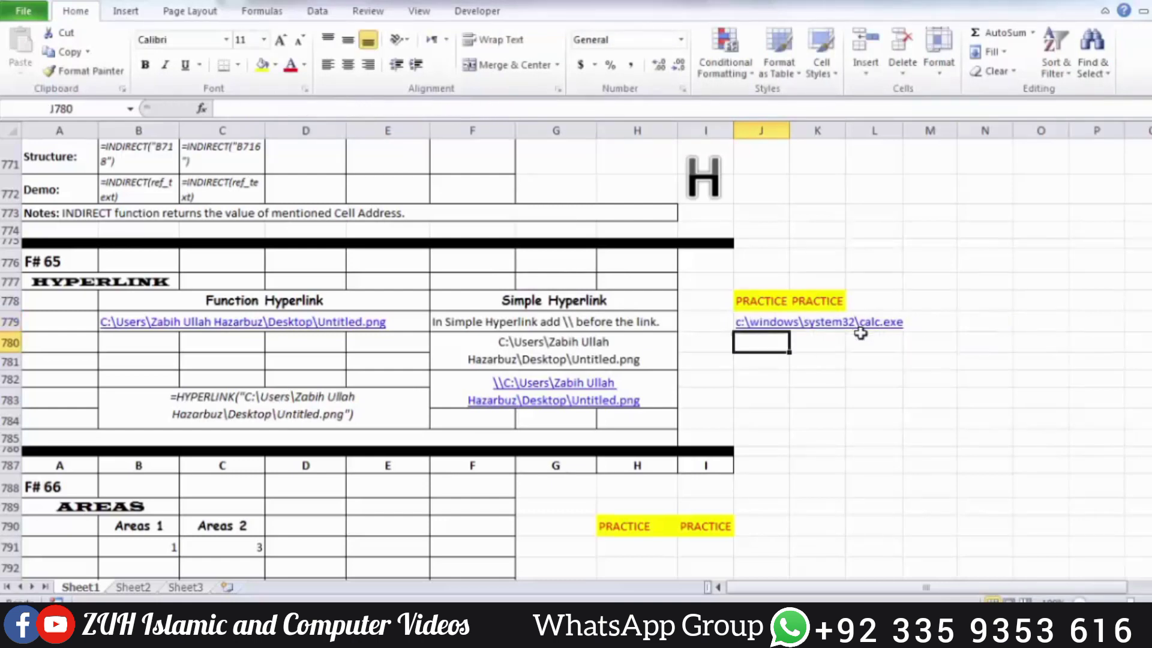
click(776, 327)
click(666, 401)
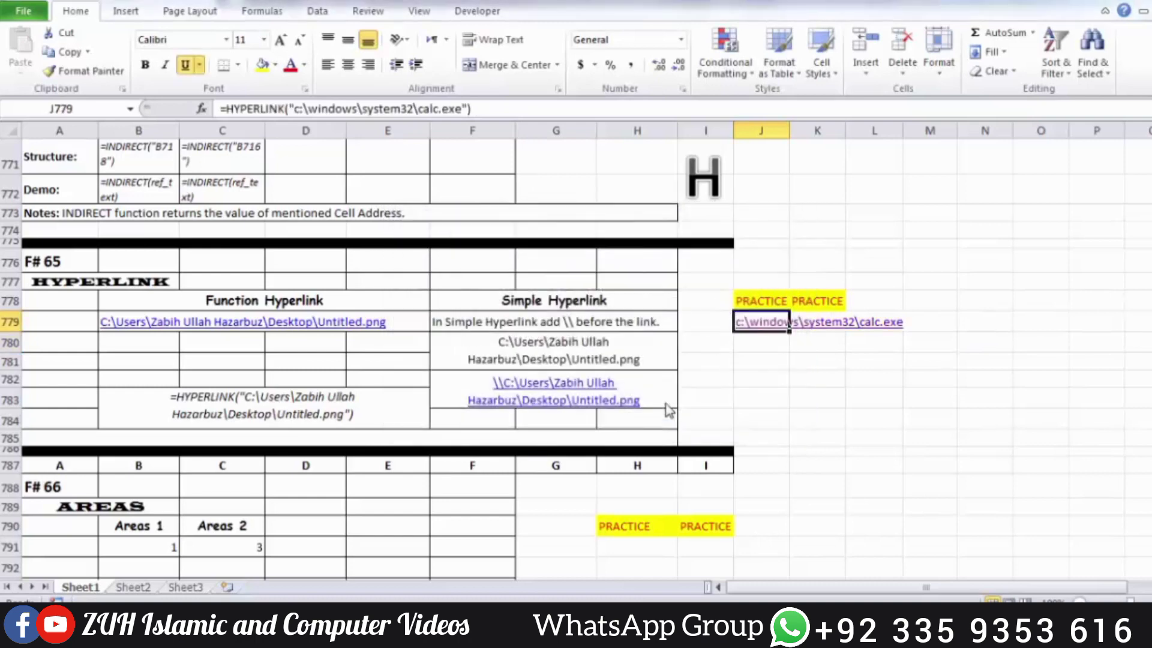
drag(986, 90, 684, 100)
click(799, 95)
Step: Give the J779 link a 'Calculator of …' display name with the author's initials and test it
key(F2)
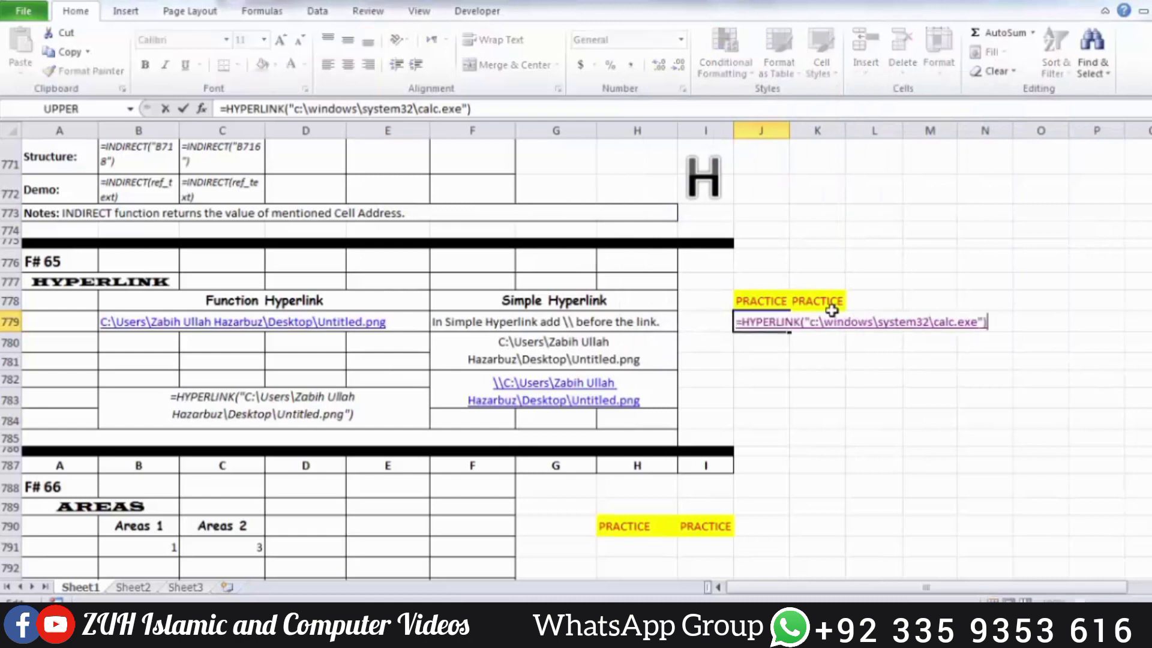
key(BackSpace)
text(,)
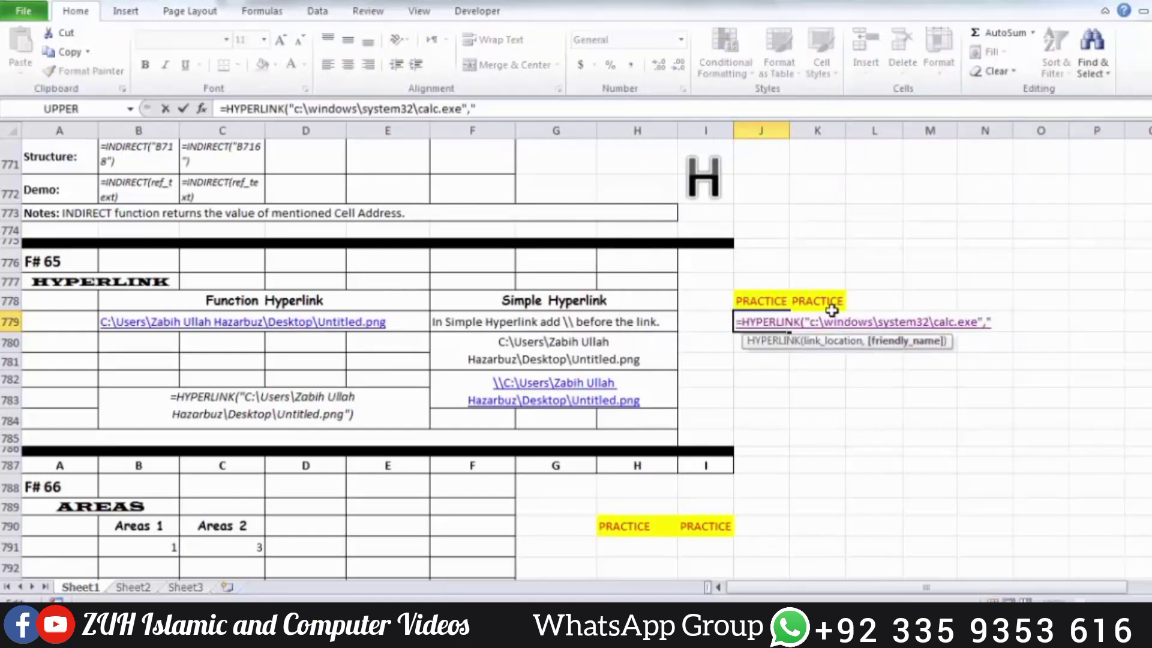
text("Calcula)
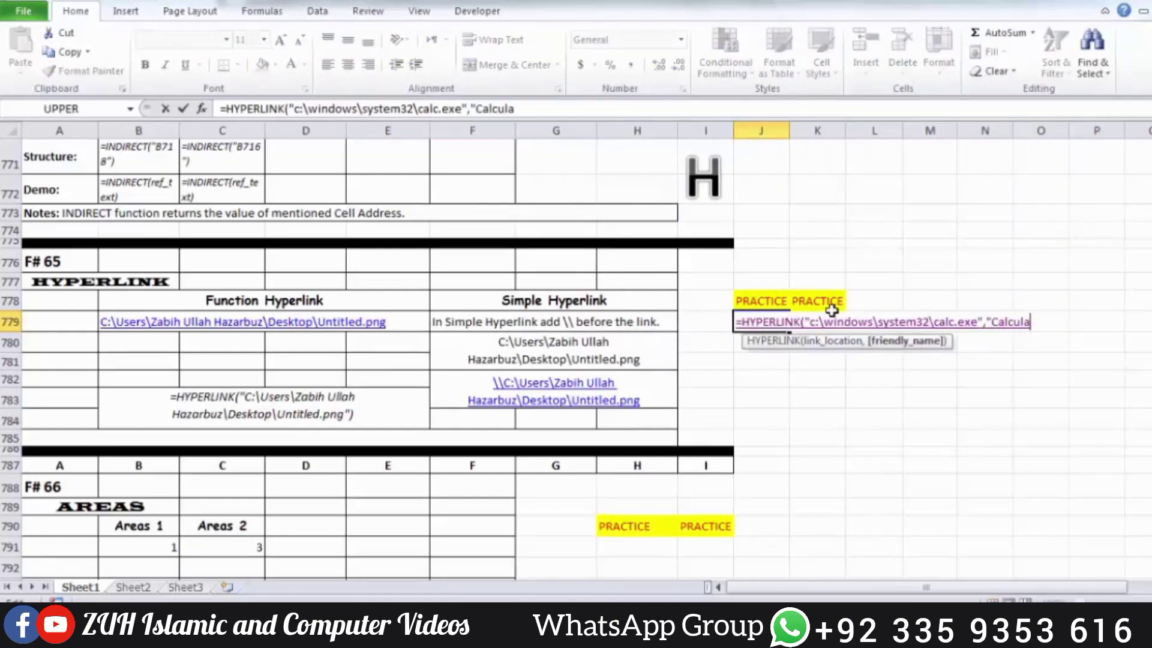
text(tor of My)
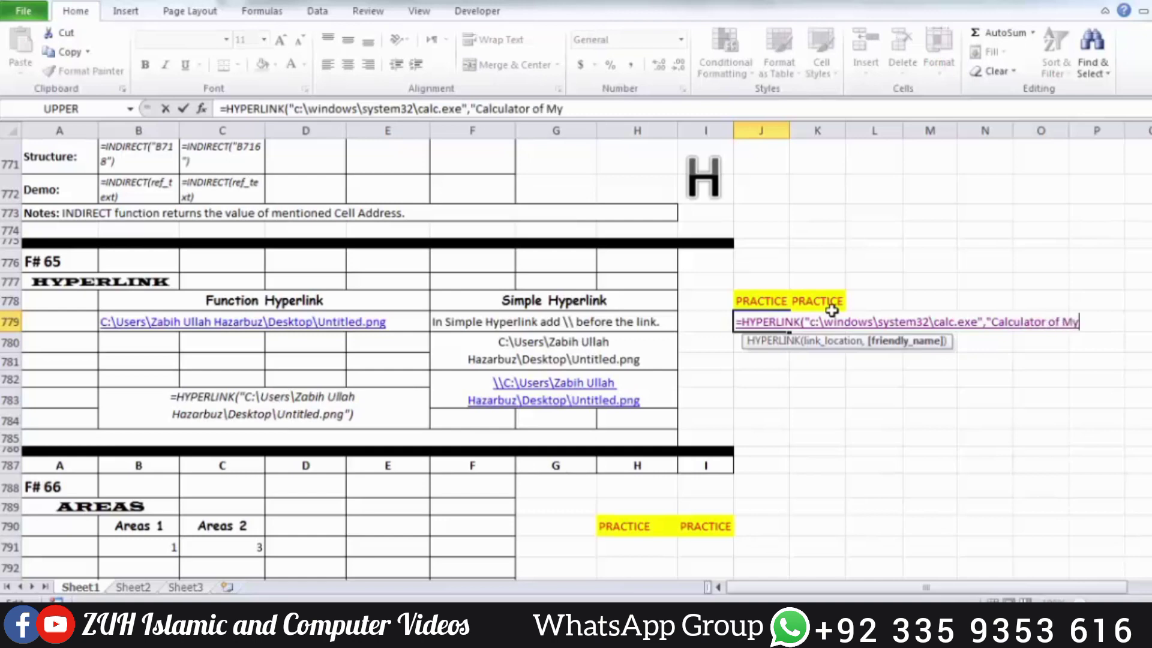
key(BackSpace)
key(BackSpace)
text(ZUH"))
key(Return)
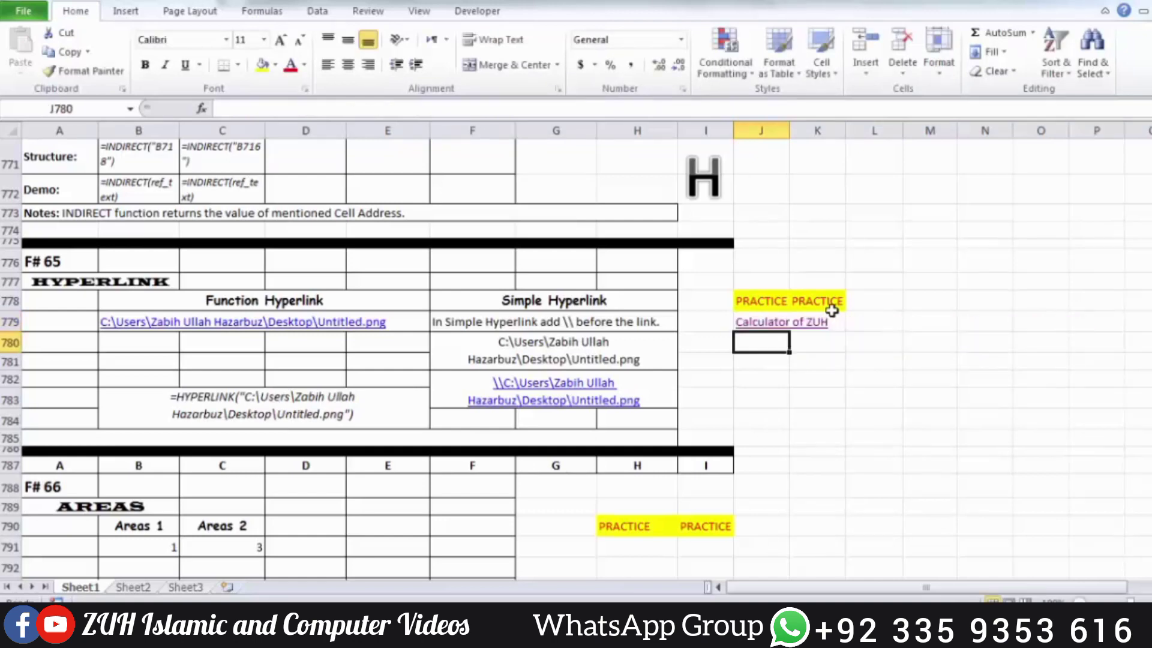
click(838, 416)
click(775, 323)
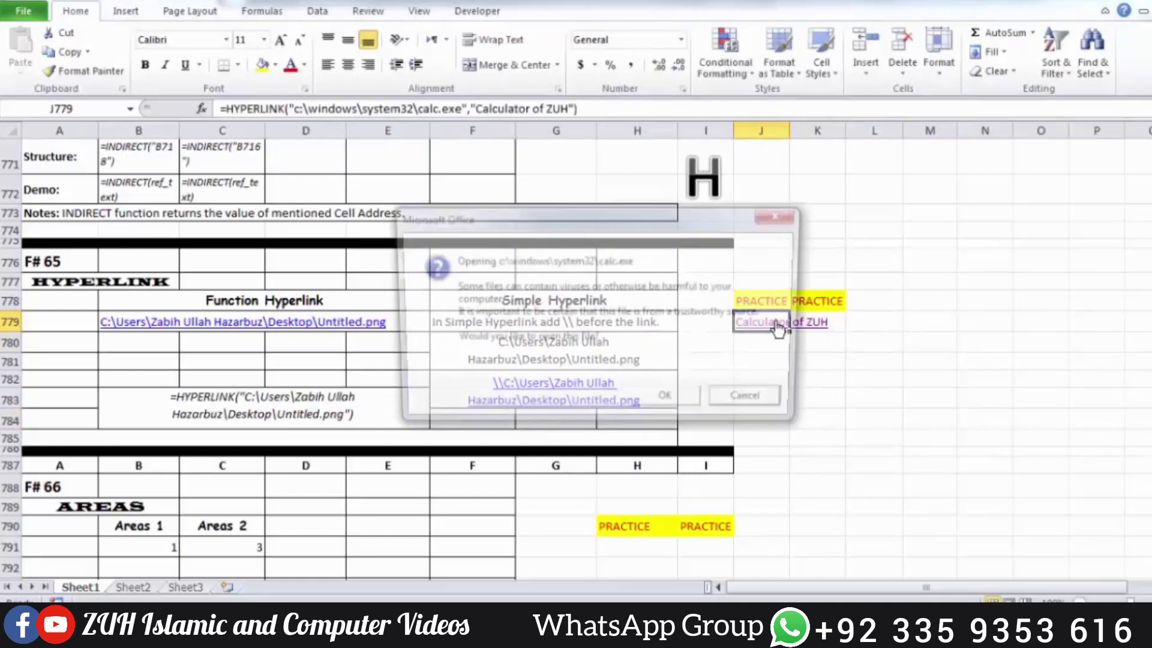
click(674, 400)
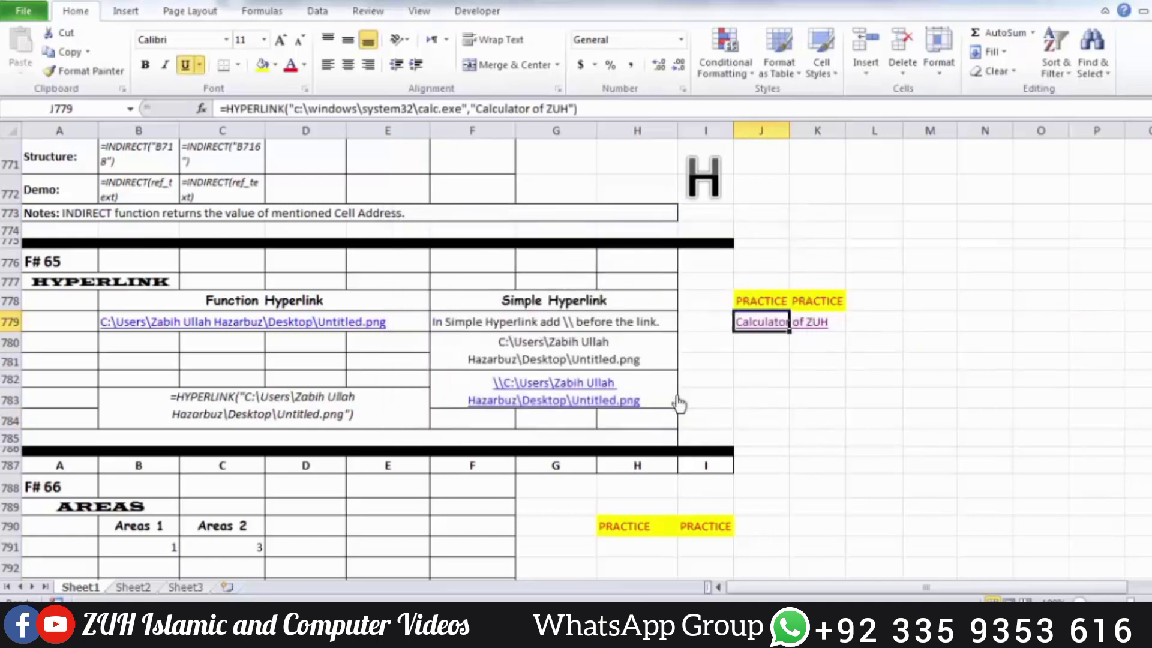
click(821, 84)
Step: Type the path \\c:\windows\system32\notepad.exe into J780 as a link and test it
key(Down)
text(\)
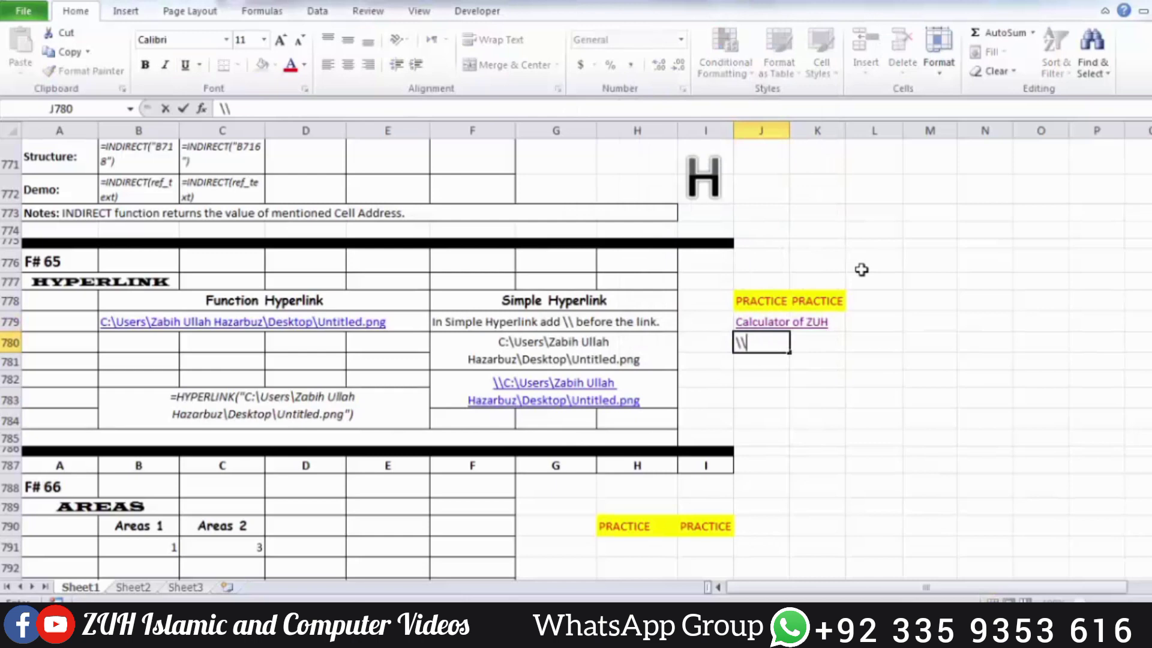
text(c:\windows\)
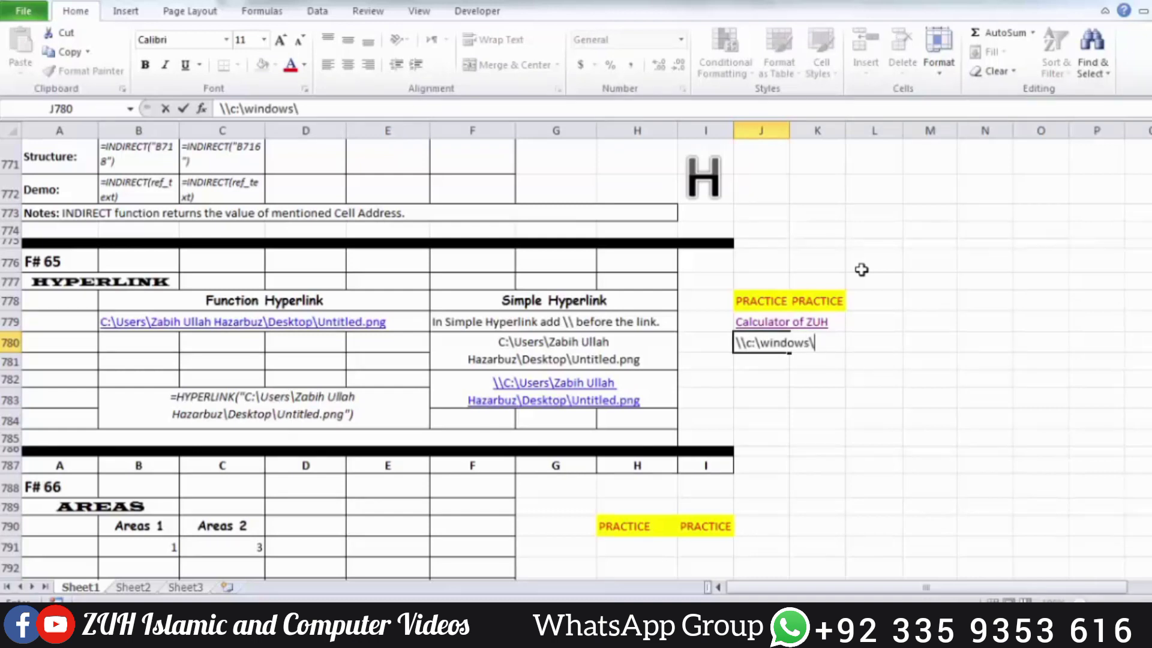
text(system32)
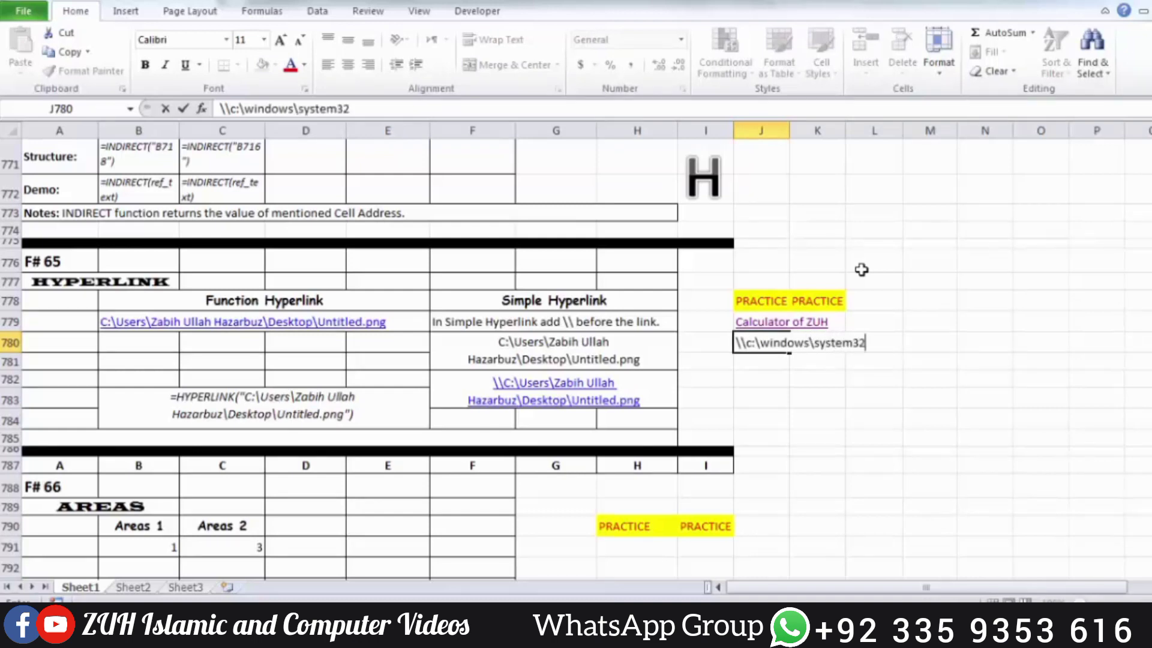
text( otepad.exe)
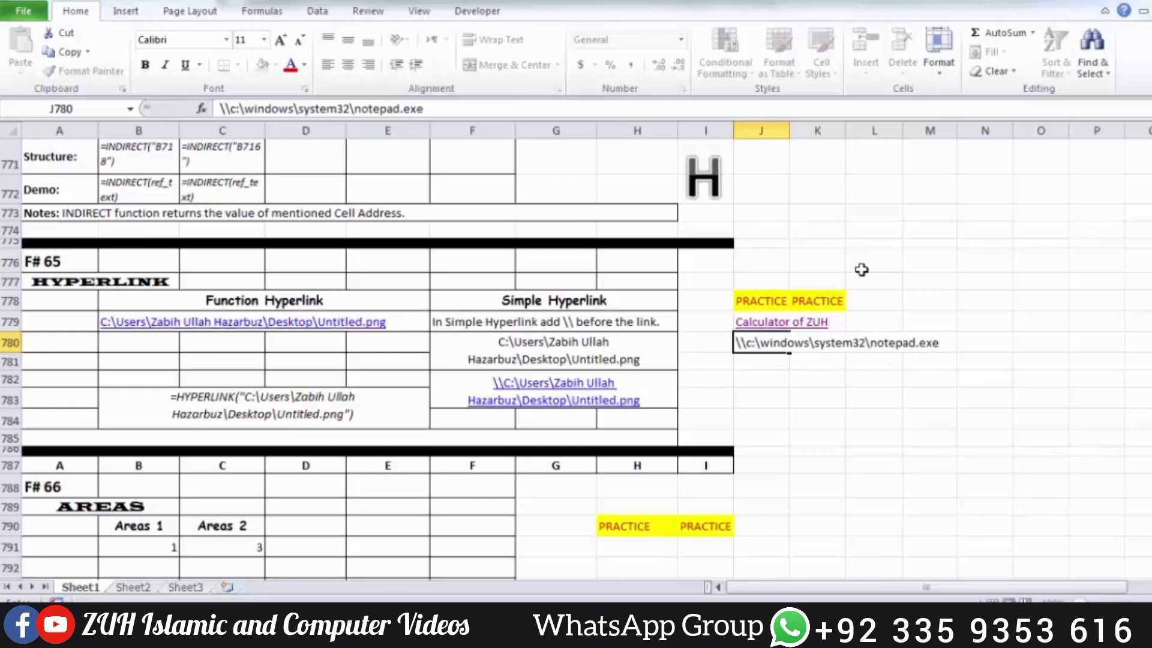
key(Return)
click(835, 412)
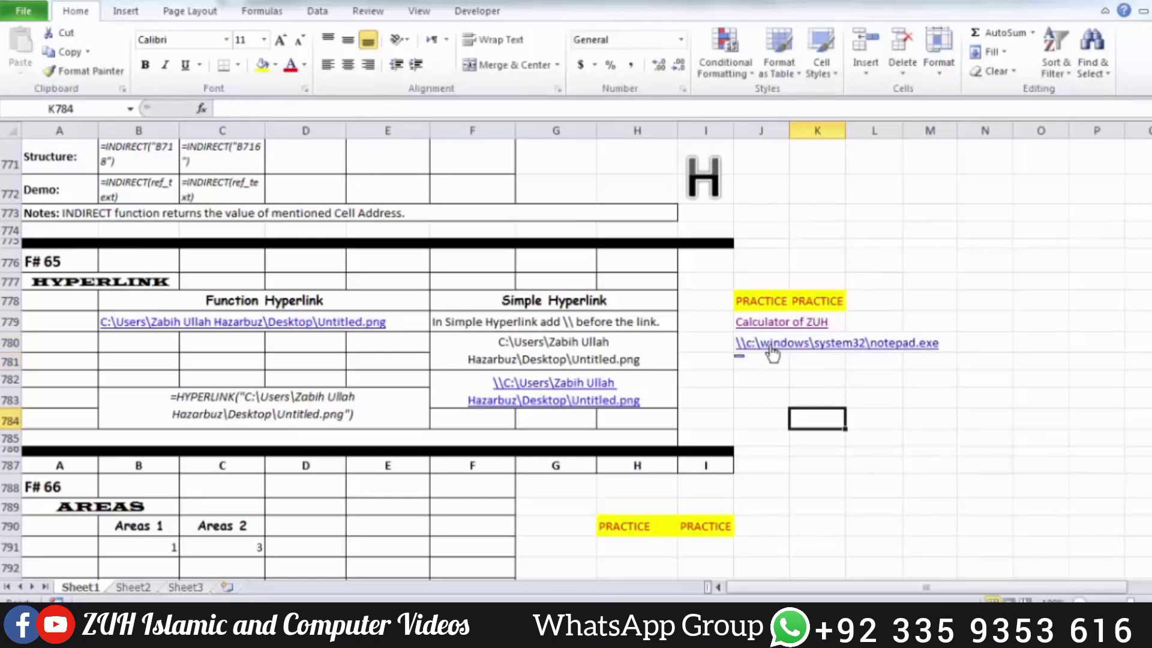
click(774, 348)
click(663, 398)
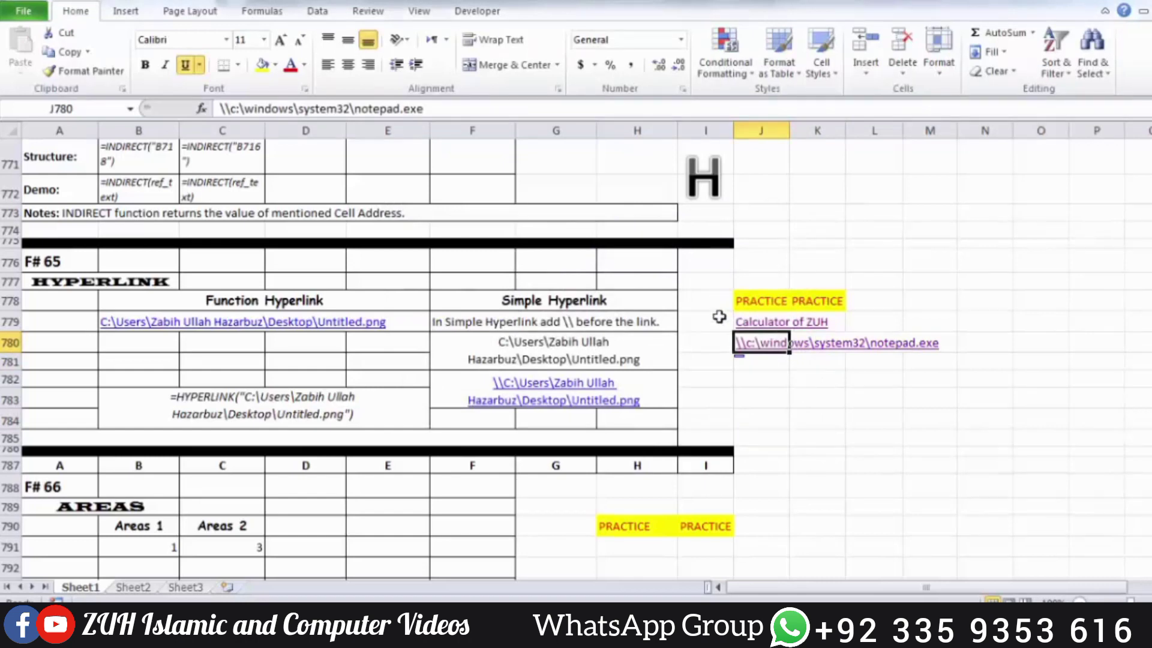
Step: Change J780's link to write.exe and launch WordPad from it
key(F2)
key(BackSpace)
key(BackSpace)
key(BackSpace)
key(BackSpace)
key(BackSpace)
key(BackSpace)
key(BackSpace)
key(BackSpace)
key(BackSpace)
key(BackSpace)
key(BackSpace)
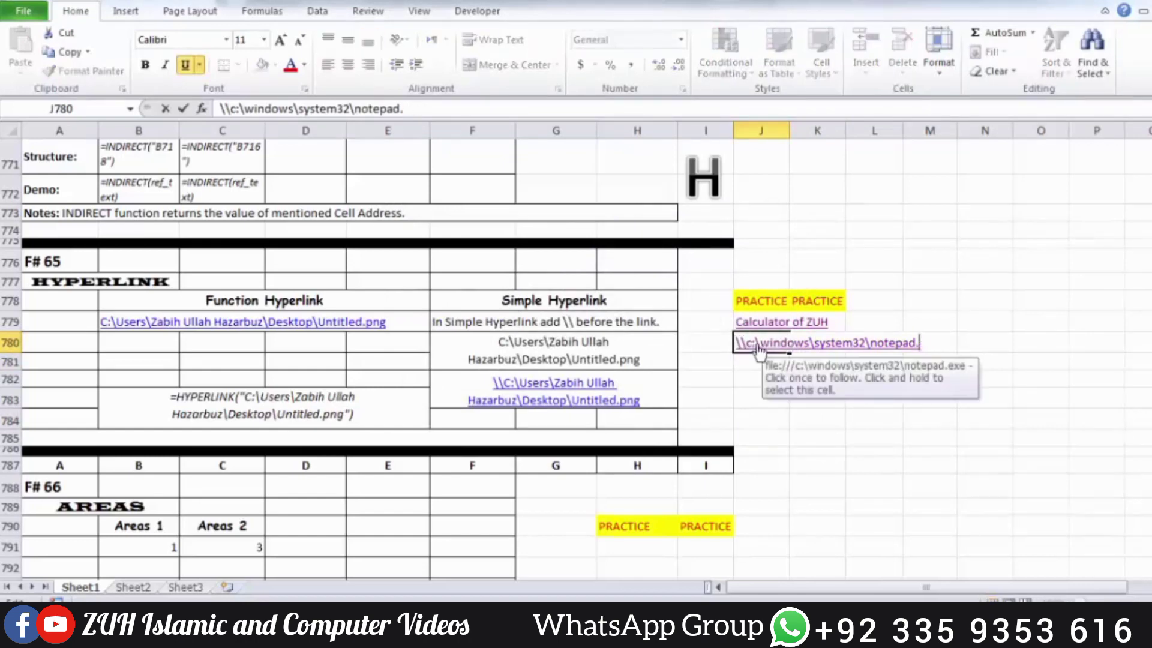
text(write)
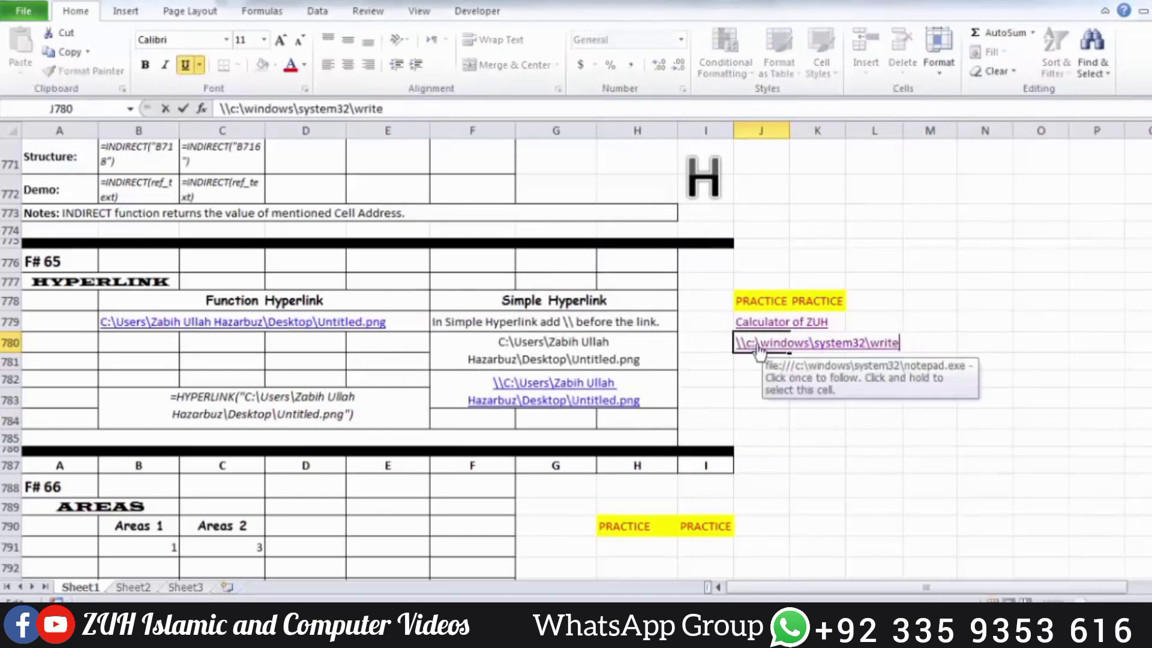
text(.exe)
key(Return)
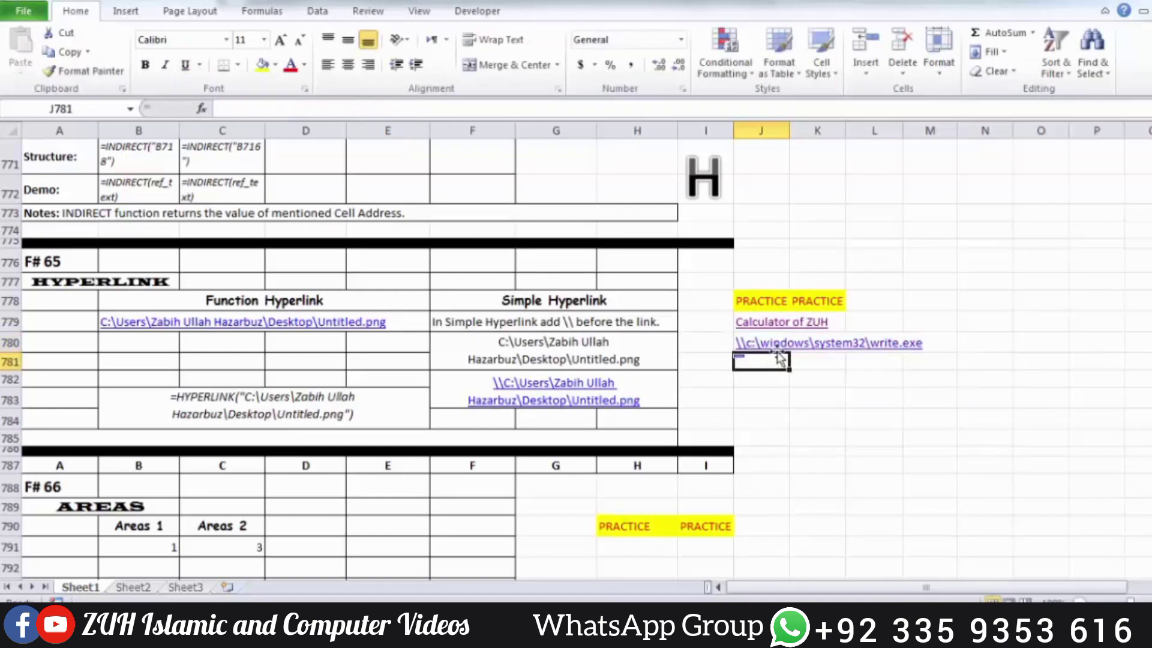
click(780, 353)
click(780, 353)
Step: Let write.exe open from the link, then close WordPad to return to the Excel sheet
click(668, 401)
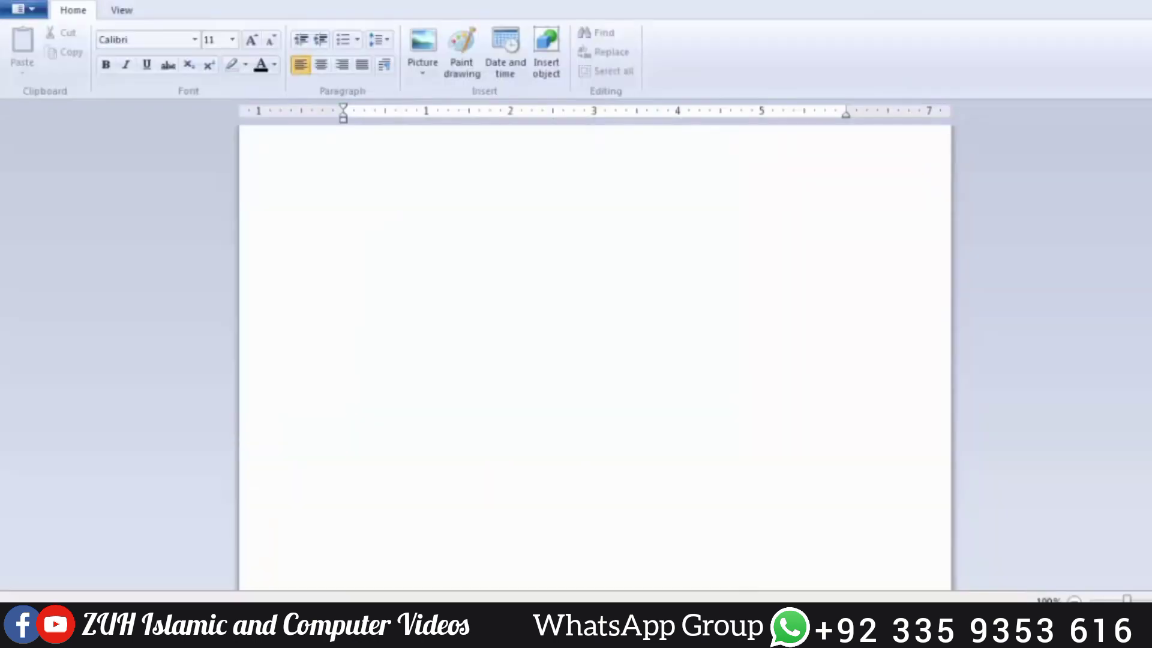
key(alt+F4)
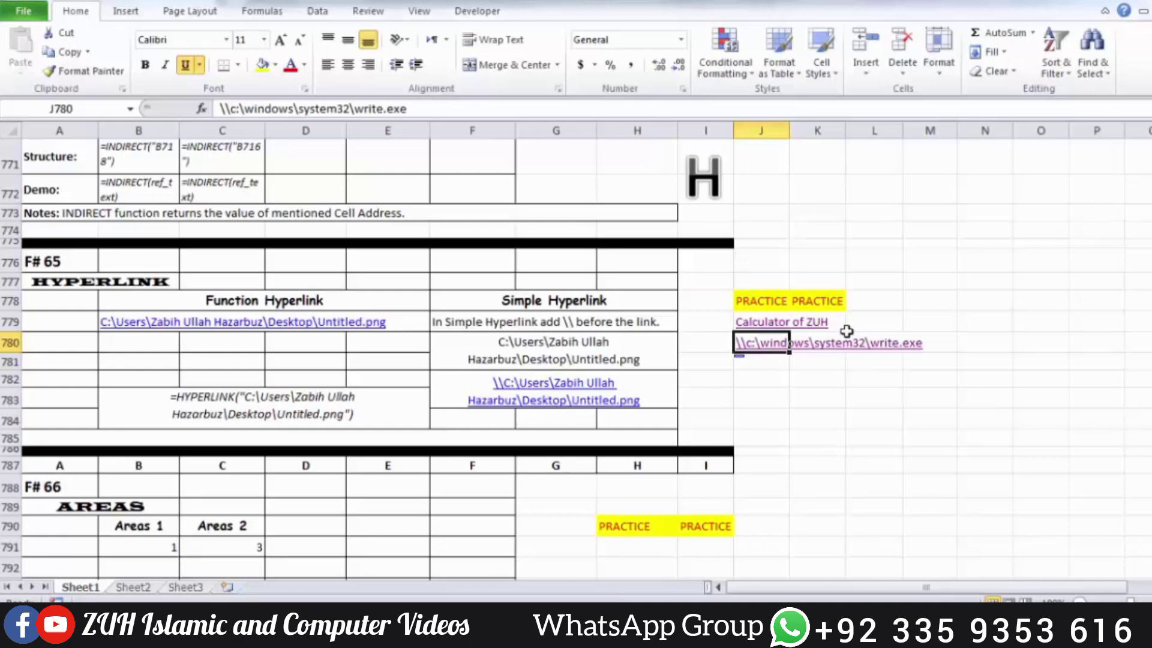
scroll(847, 331, down, 4)
scroll(846, 331, up, 2)
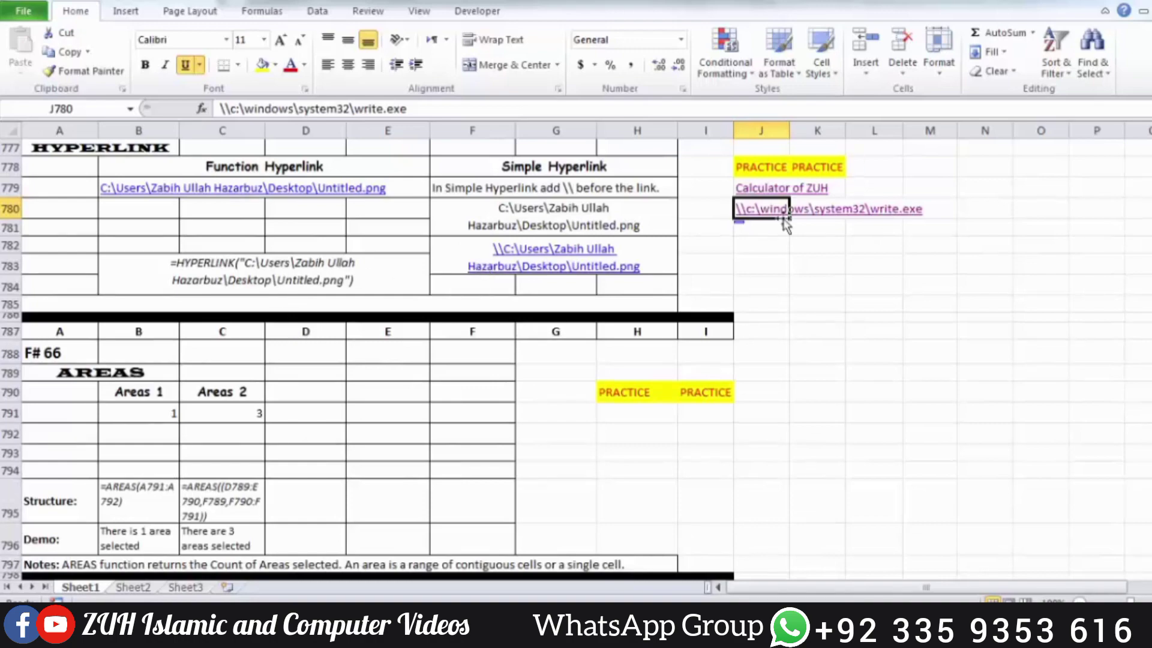
scroll(783, 219, down, 4)
Step: Enter =AREAS(E790:F796) in H791 so it returns 1
click(642, 186)
scroll(644, 187, up, 2)
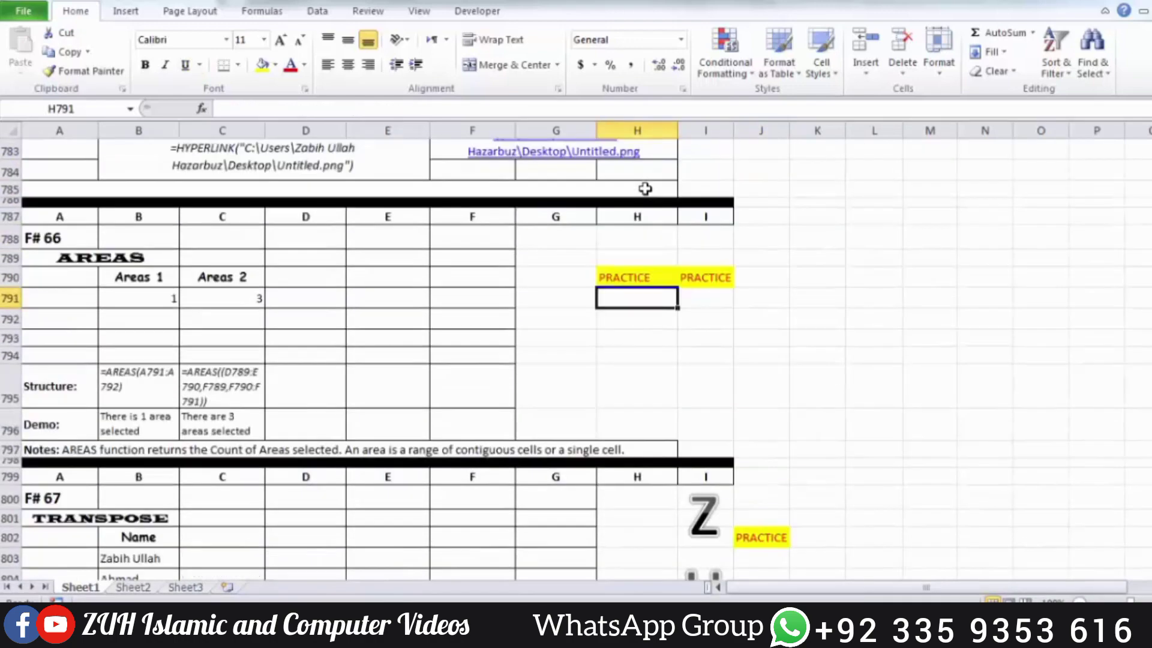
text(=are)
key(Tab)
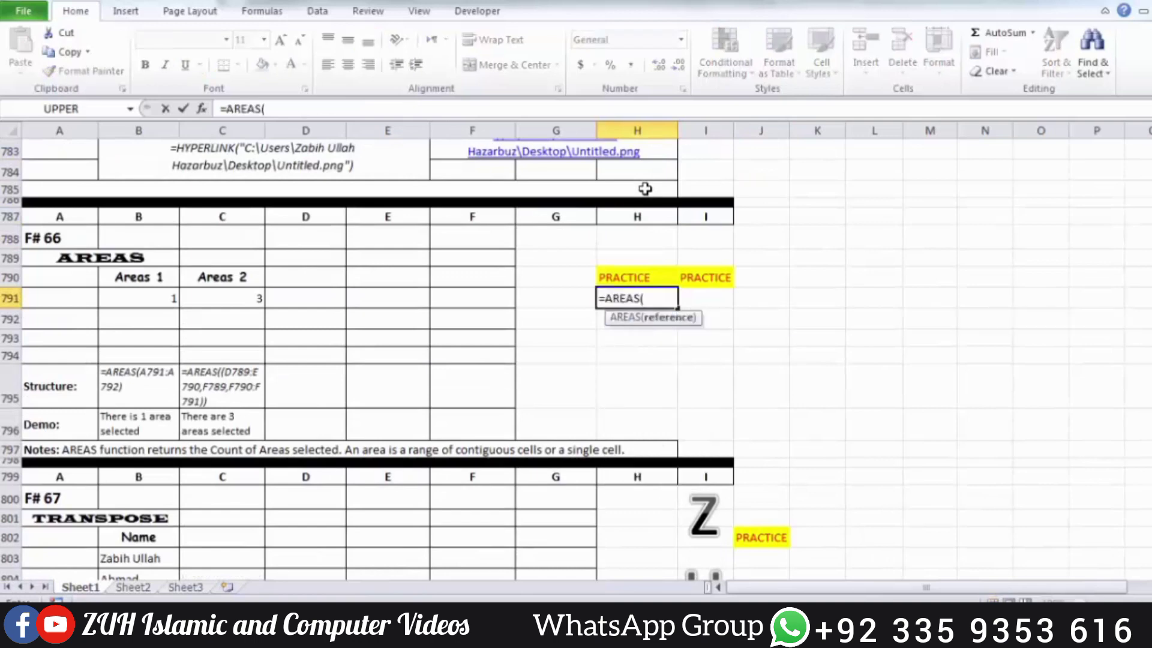
drag(60, 258, 636, 498)
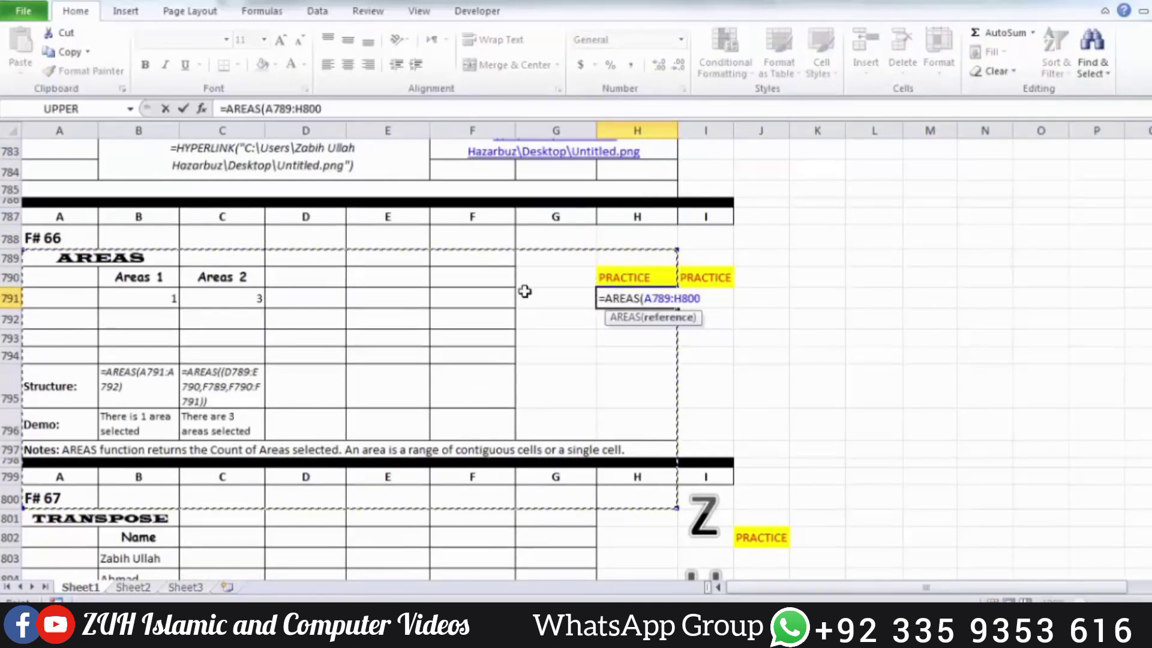
drag(382, 282, 469, 420)
key(Return)
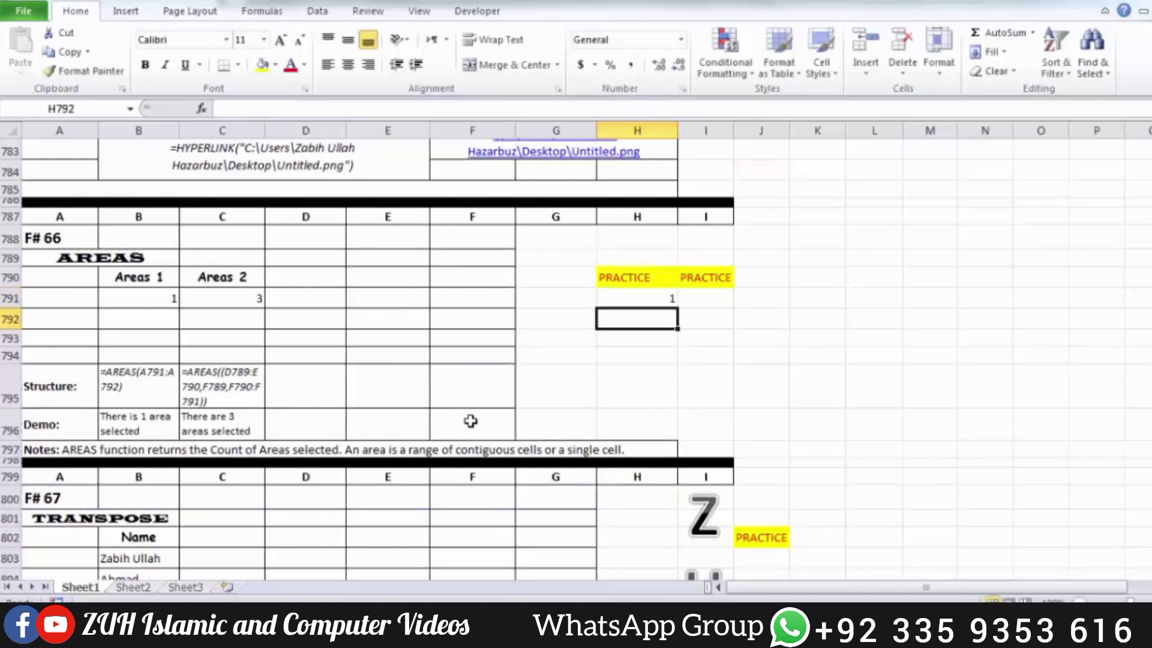
Step: Build =AREAS((E788:F793,E795:G796,J796:L800,N788:P795)) in I791 by selecting four ranges
click(699, 300)
text(=area)
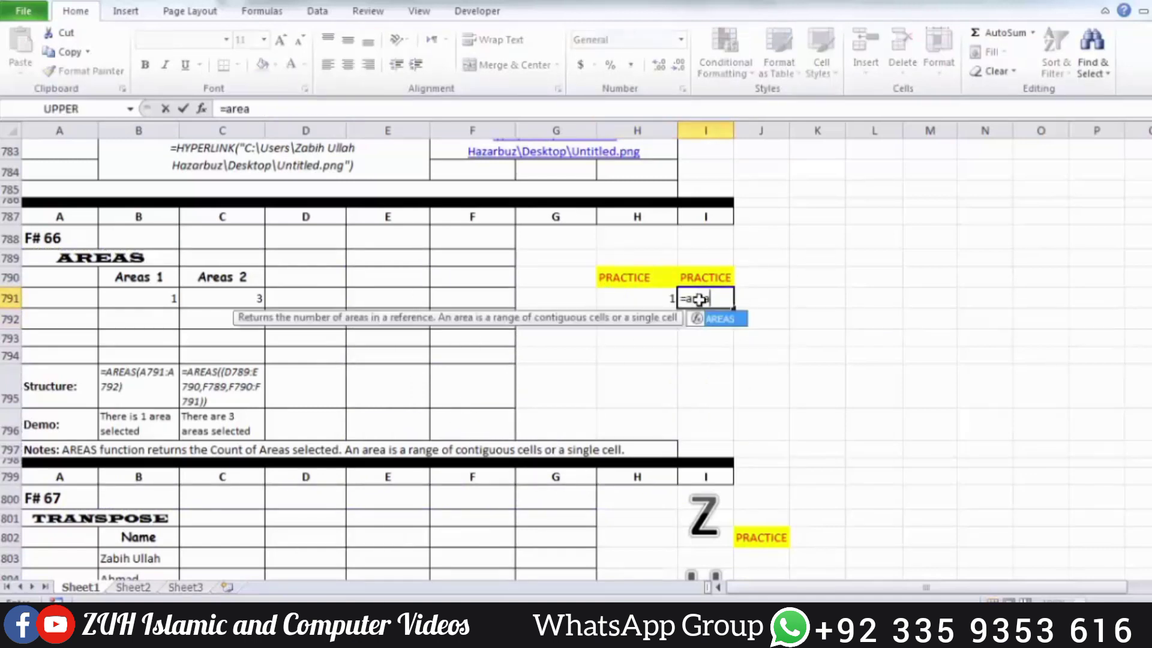
key(Tab)
text(()
drag(414, 237, 528, 424)
text(,)
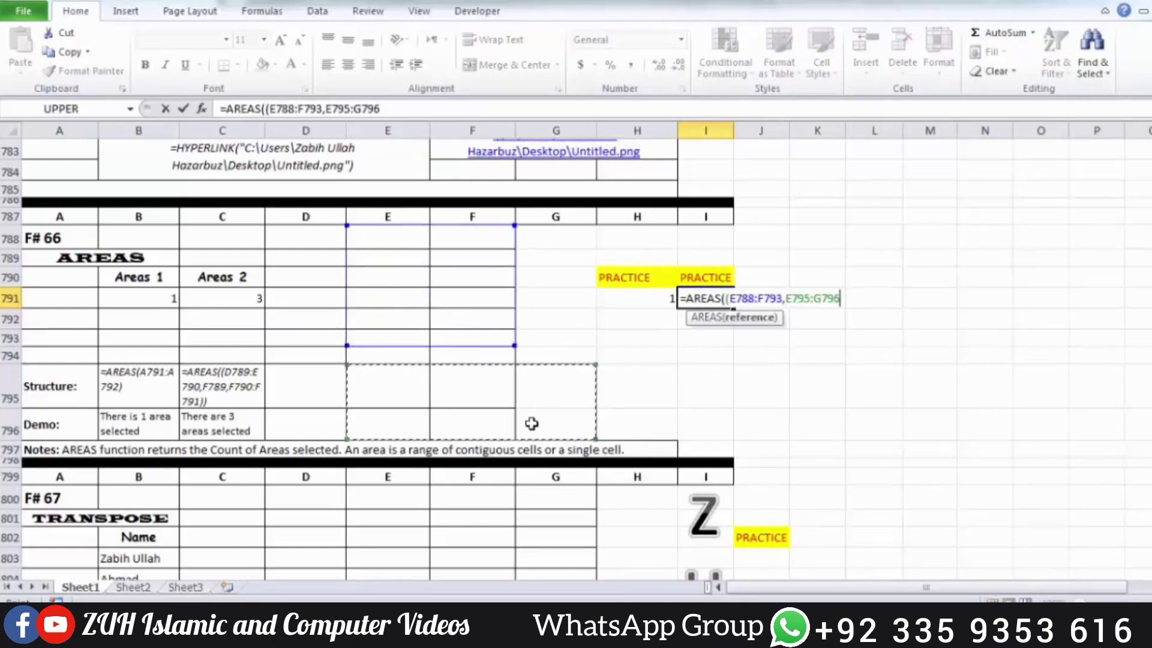
text(,)
drag(771, 414, 873, 496)
text(,)
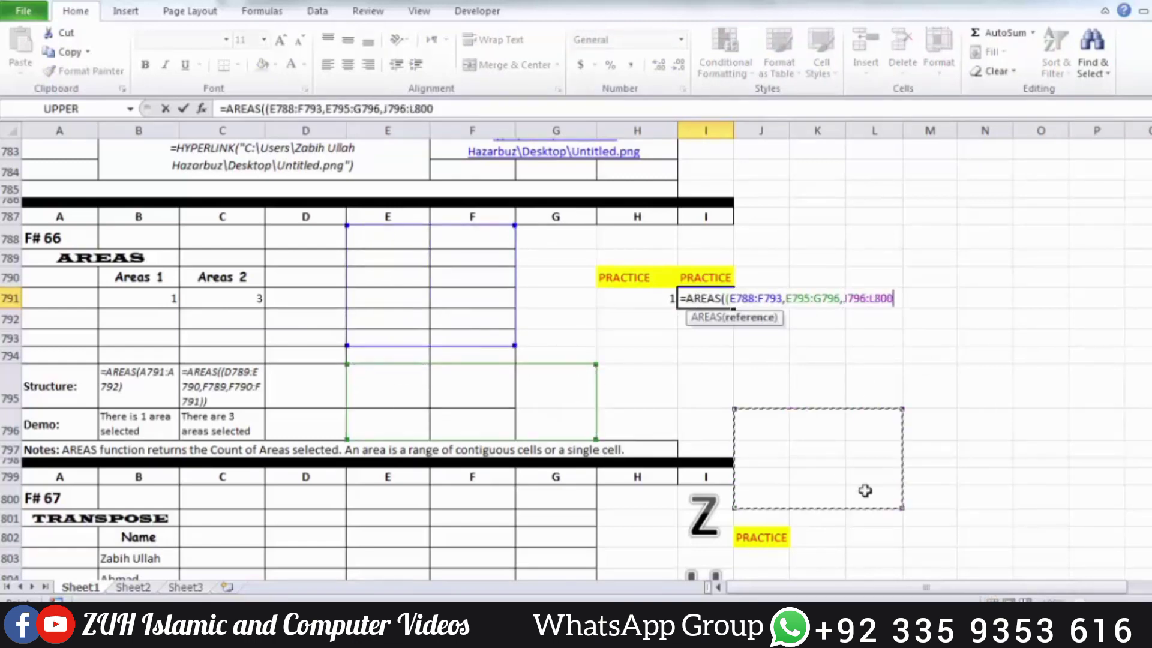
click(984, 236)
drag(1056, 311, 1101, 365)
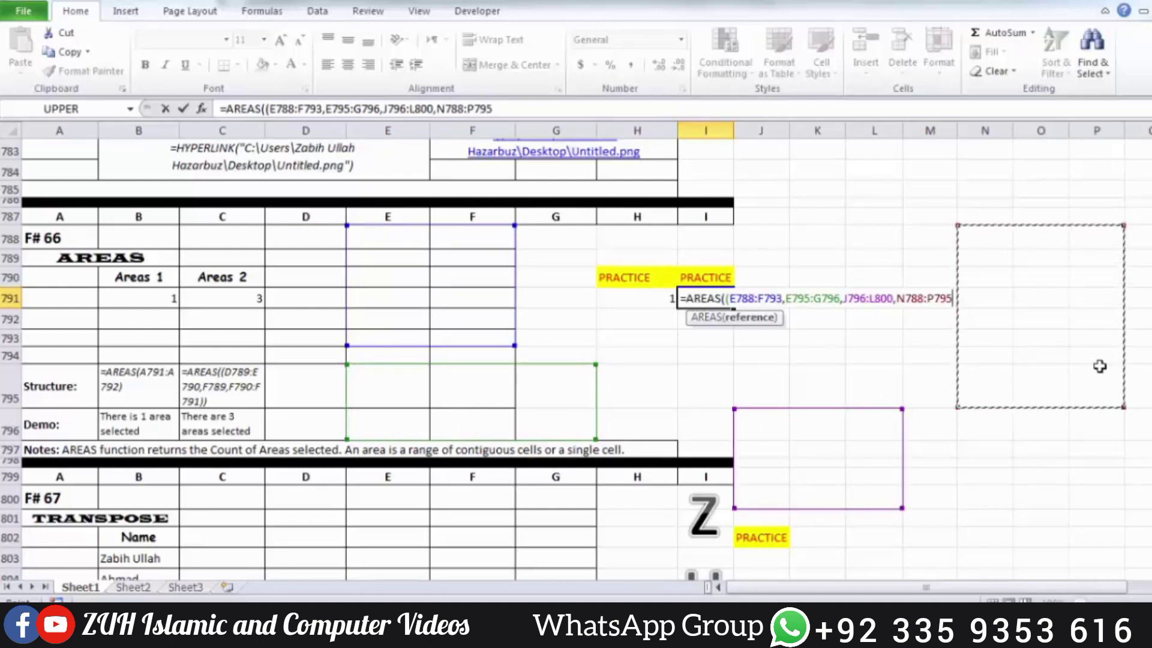
text()))
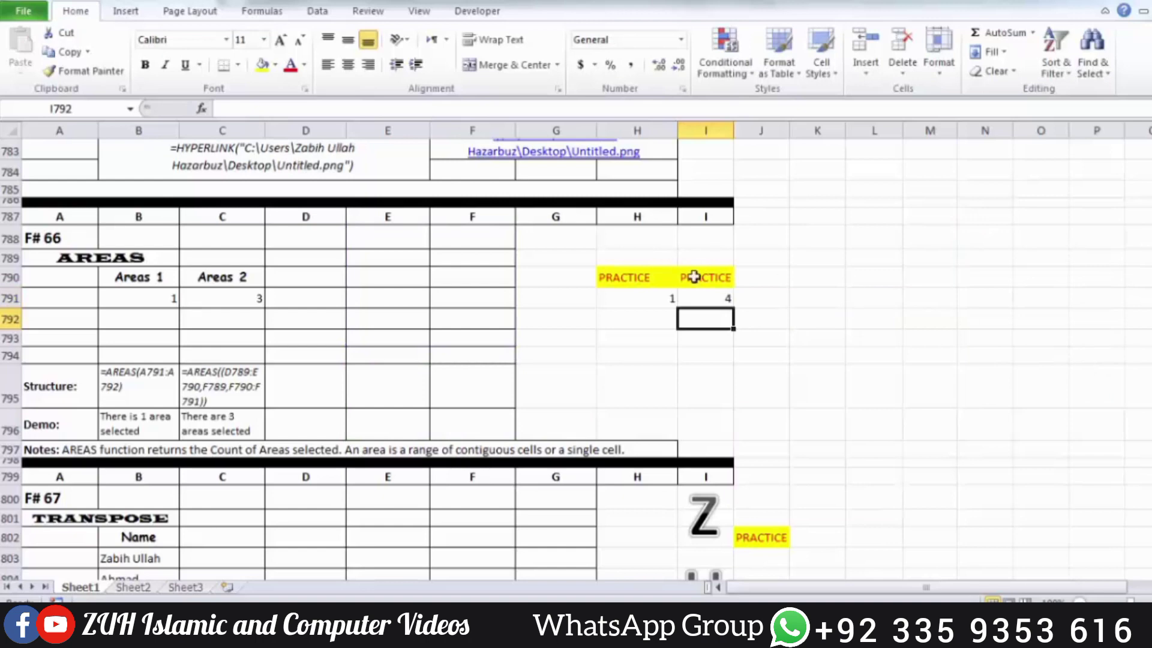
Step: Enter =TRANSPOSE(B803:B806) in J803 and commit it as an array across J803:N803
scroll(723, 315, down, 3)
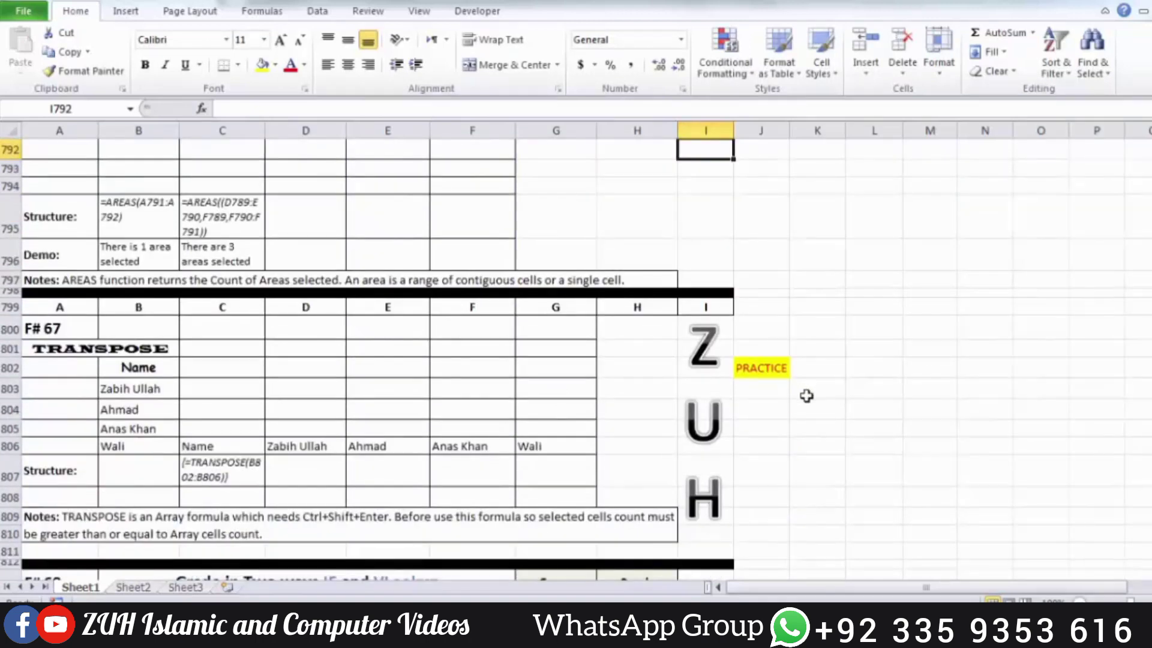
click(757, 390)
text(=tra)
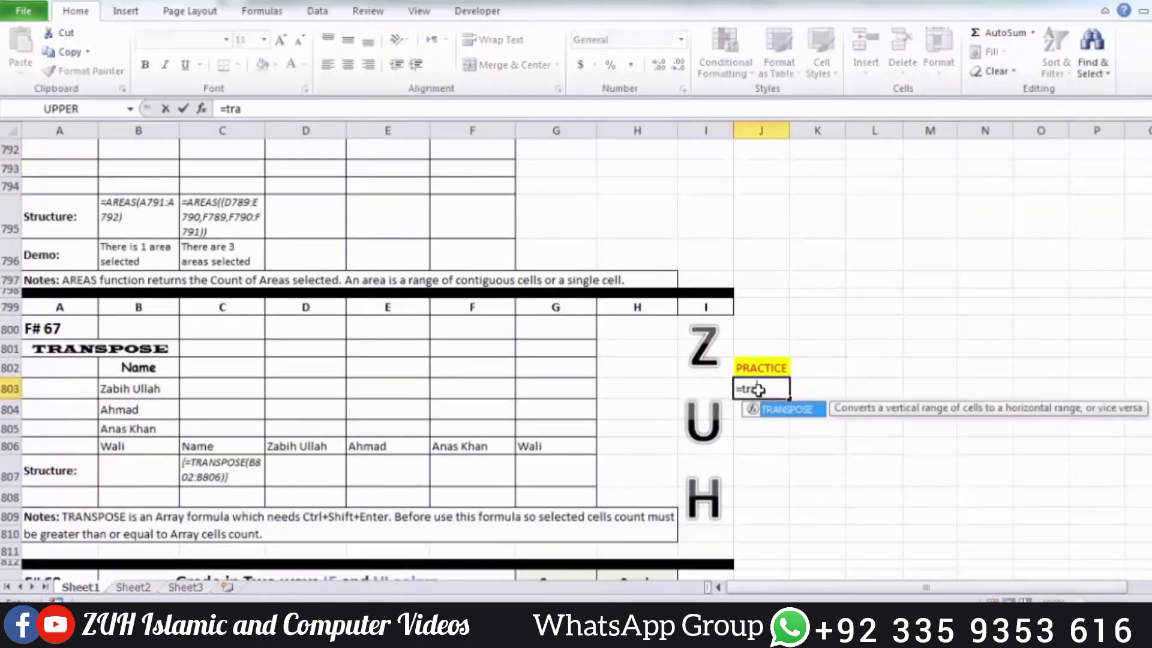
key(Tab)
drag(126, 385, 126, 446)
text())
key(Return)
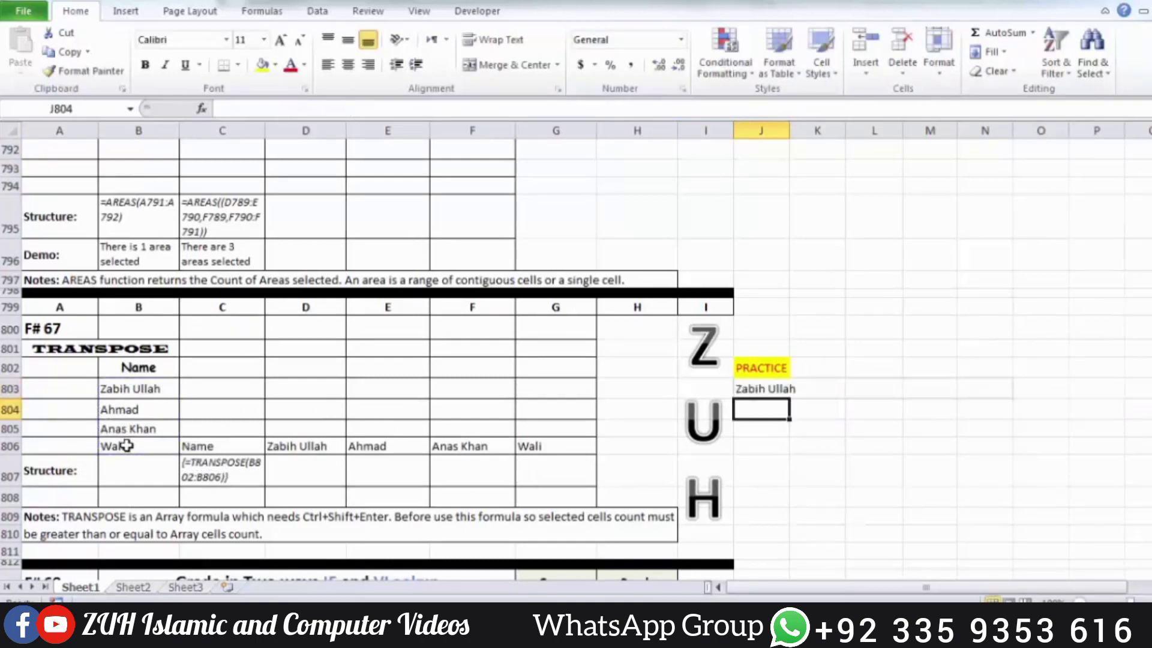
key(Up)
key(shift+Right)
key(shift+Right)
key(shift+Right)
key(shift+Right)
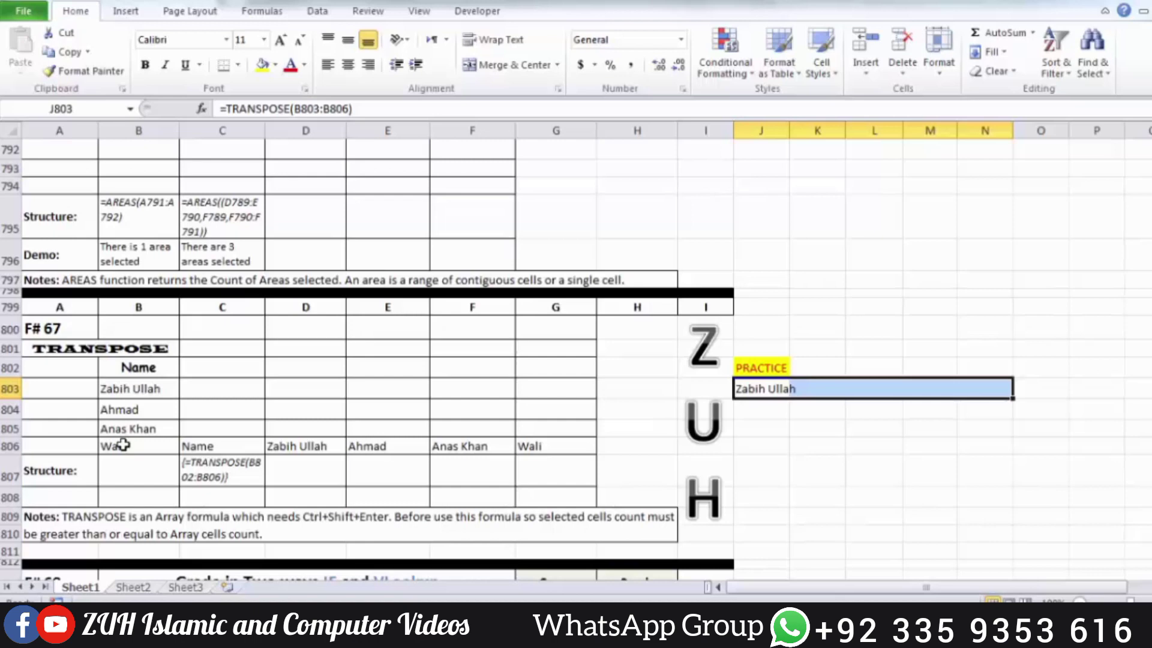
key(F2)
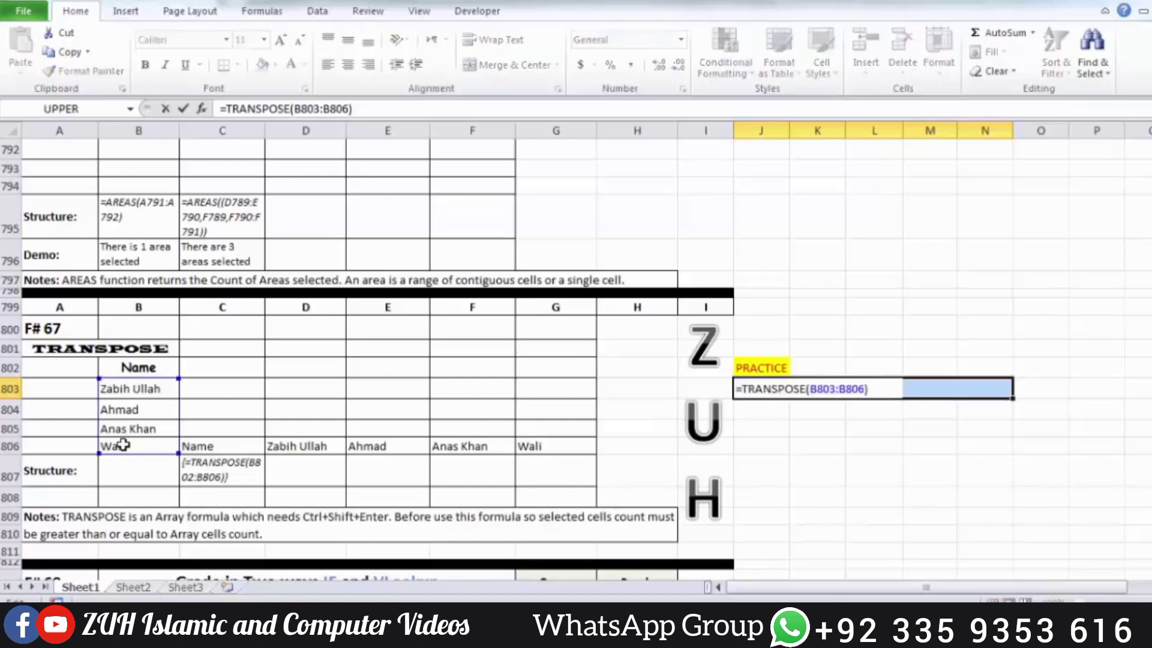
key(ctrl+shift+Return)
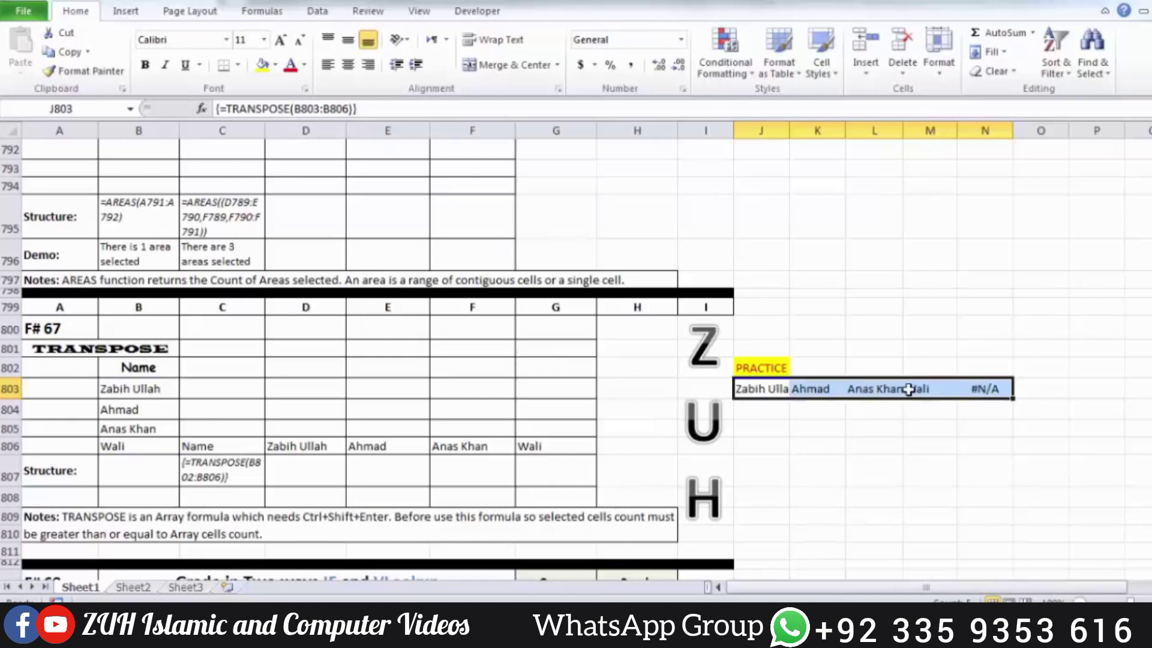
Step: Try clearing the extra #N/A cell N803, dismiss the array warning, and undo the oversized array
click(991, 391)
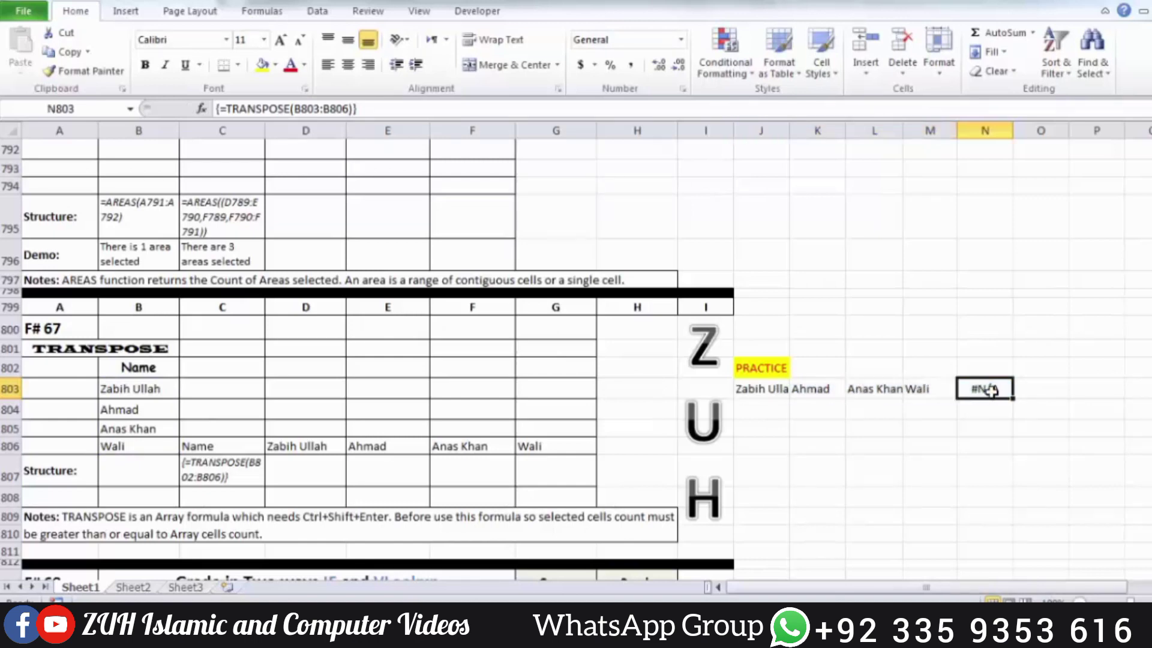
drag(980, 352, 989, 415)
key(Delete)
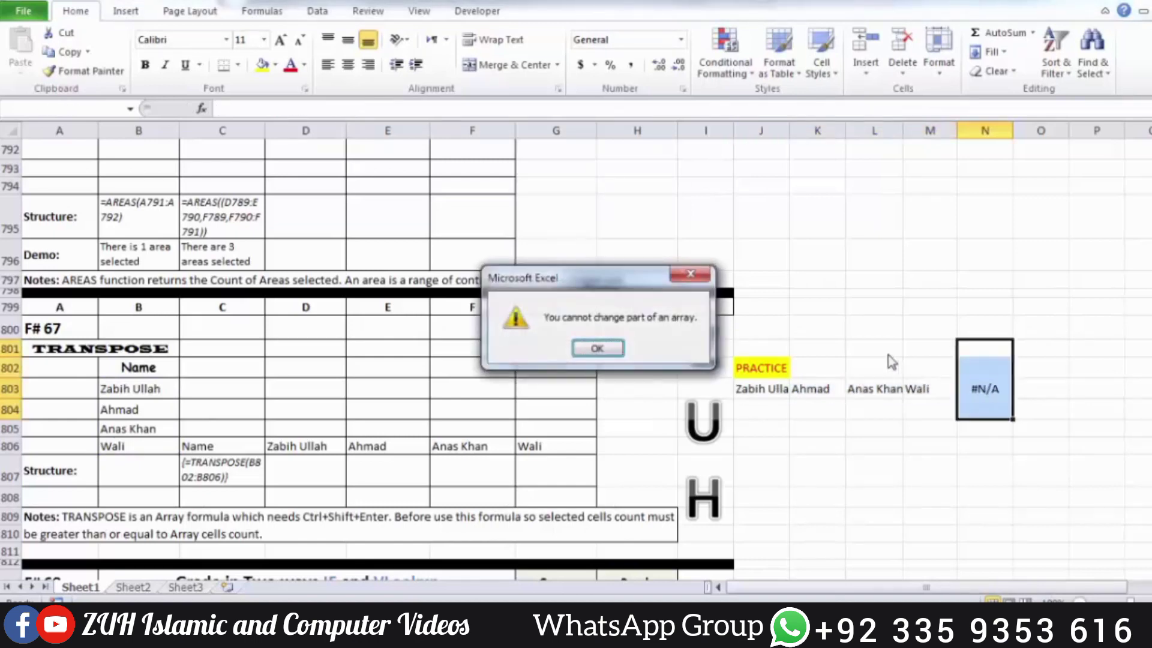
key(Return)
key(ctrl+z)
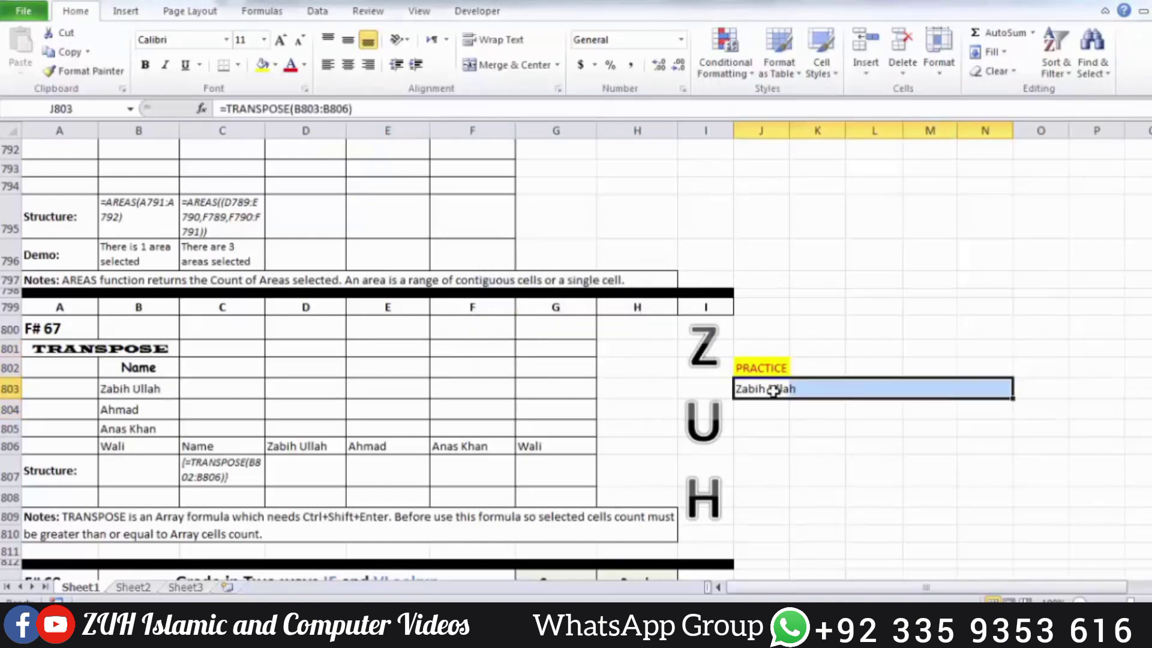
Step: Commit the TRANSPOSE array formula across J803:M803 so the four names show in a row
drag(768, 388, 920, 388)
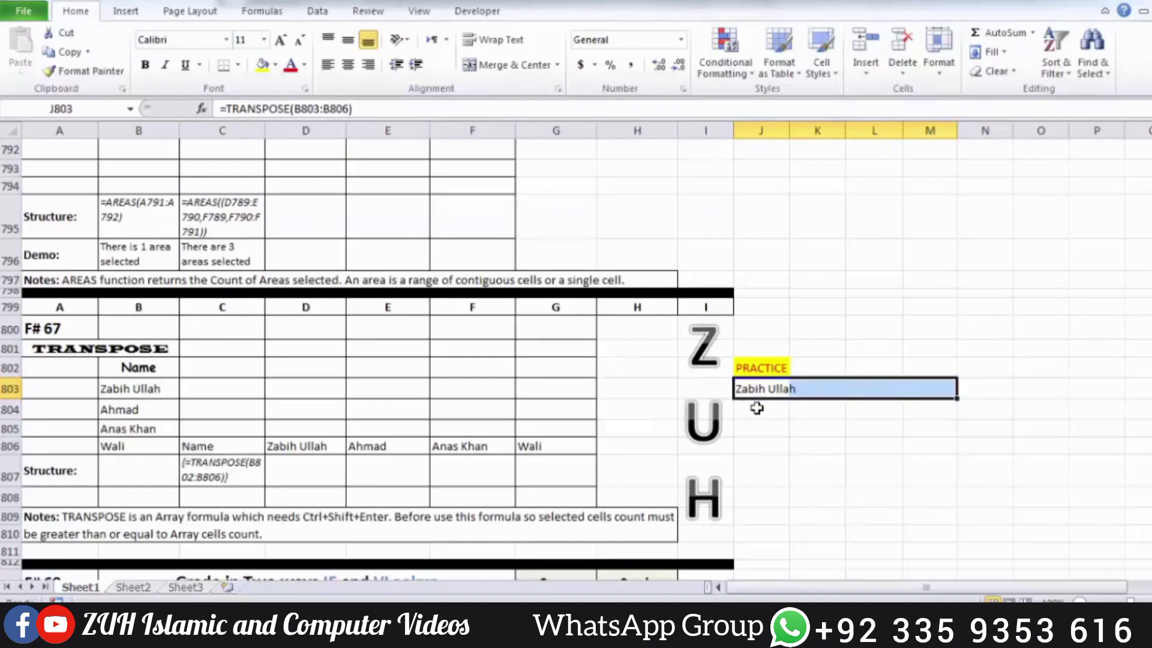
key(F2)
key(ctrl+shift+Return)
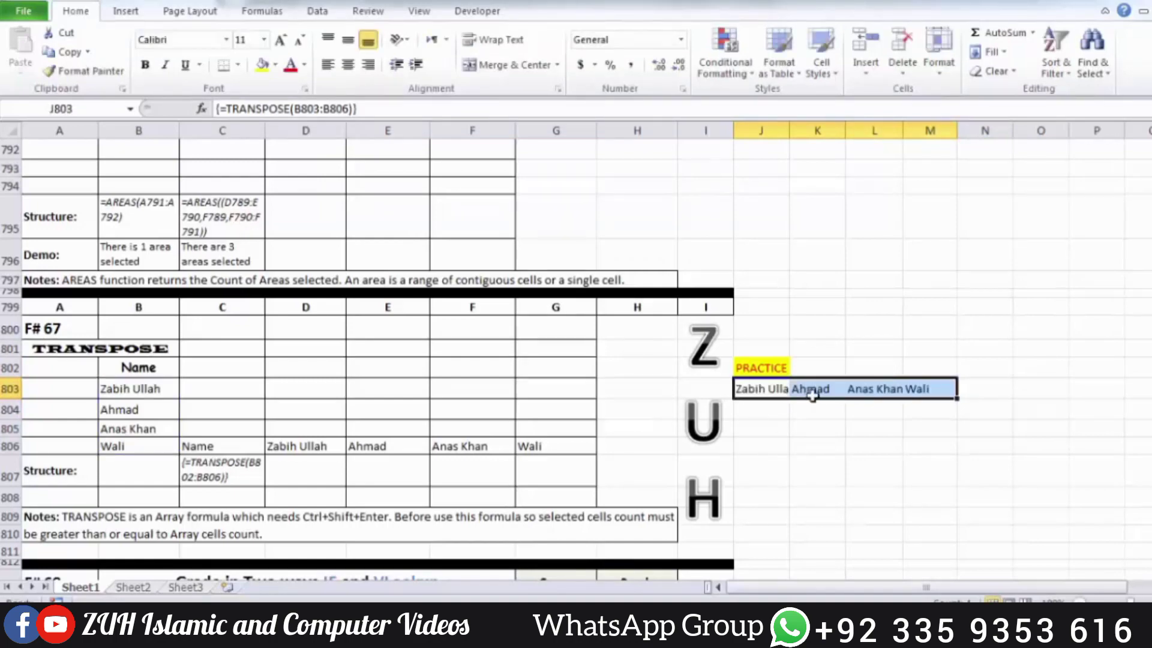
click(768, 390)
drag(768, 389, 924, 389)
scroll(836, 391, down, 5)
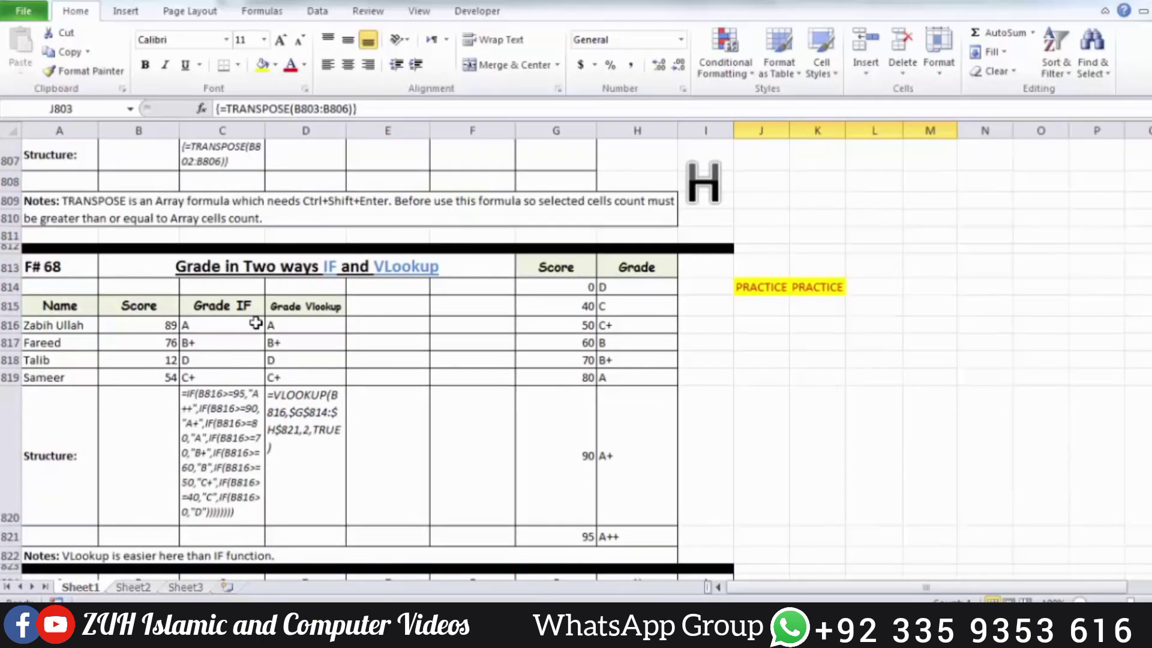
Step: Start a nested IF in J815 testing B816 for 95 (A++), 90 (A+) and 80 (B+)
click(762, 305)
text(=)
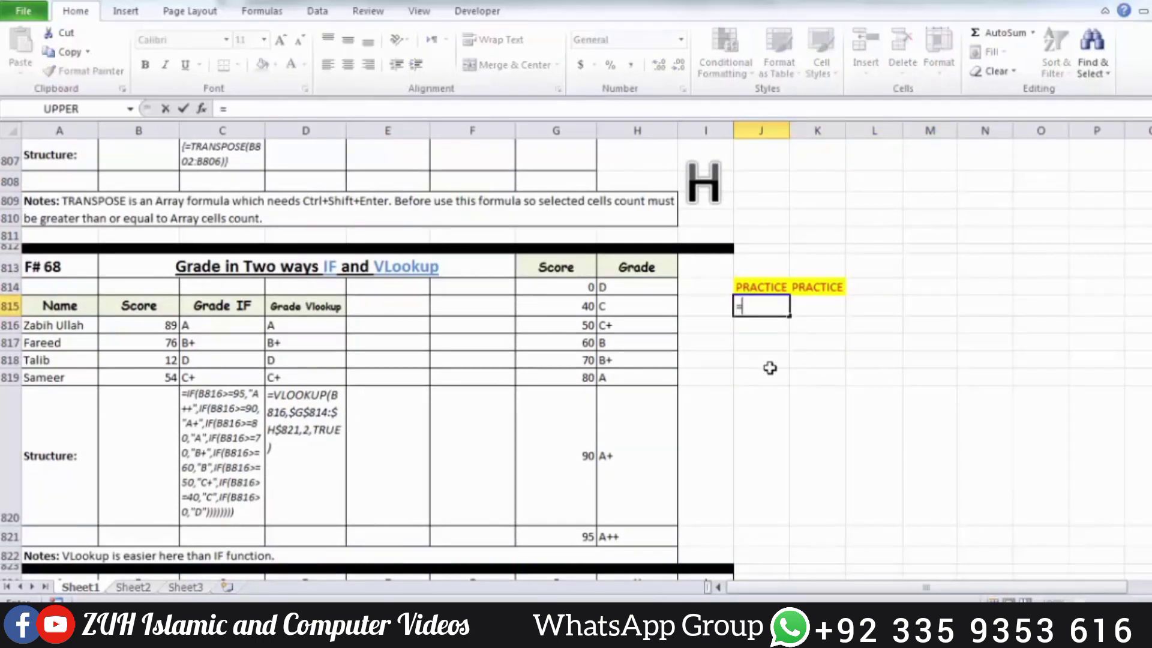
text(IF()
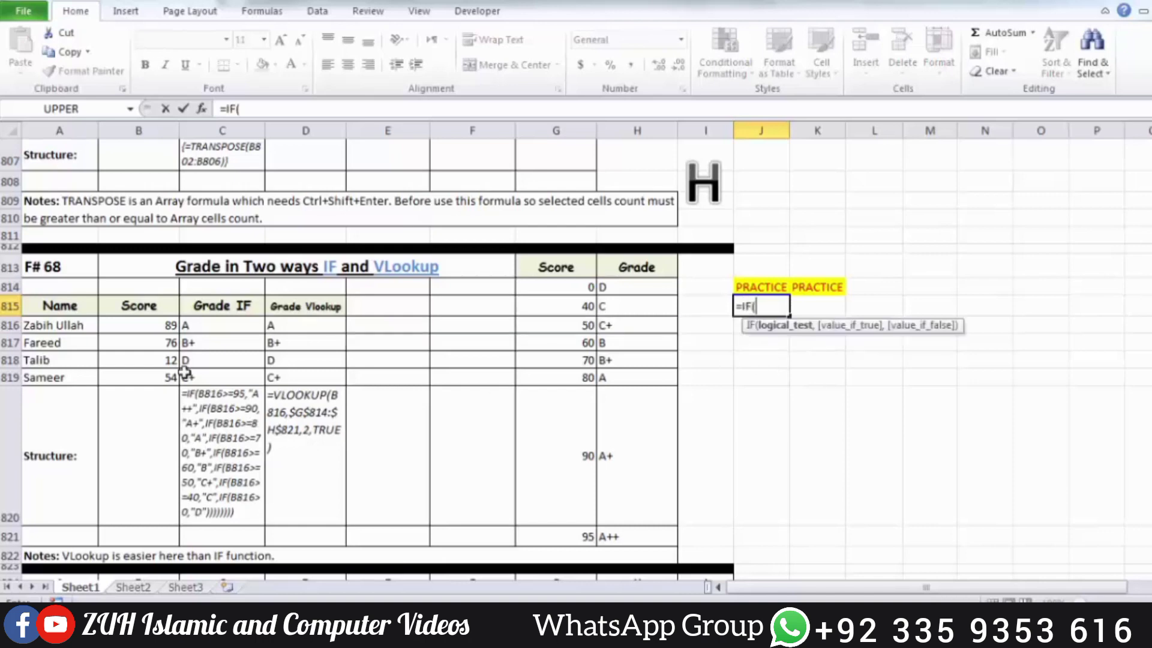
click(163, 324)
text(>=)
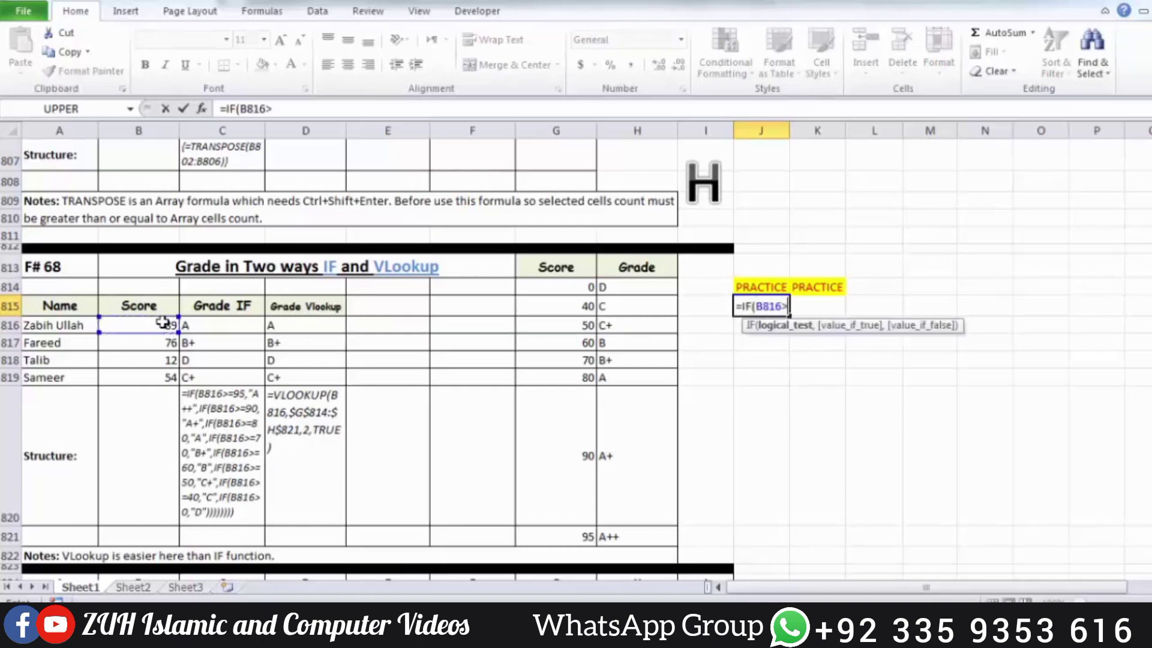
text(95,")
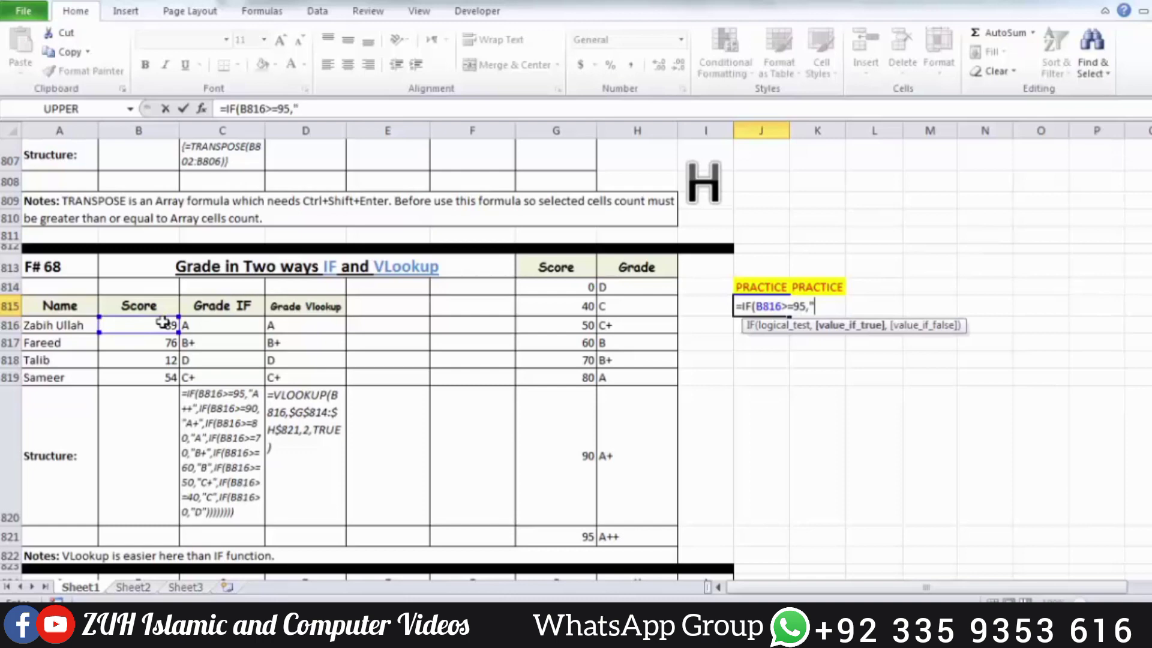
text(A++",if()
click(163, 322)
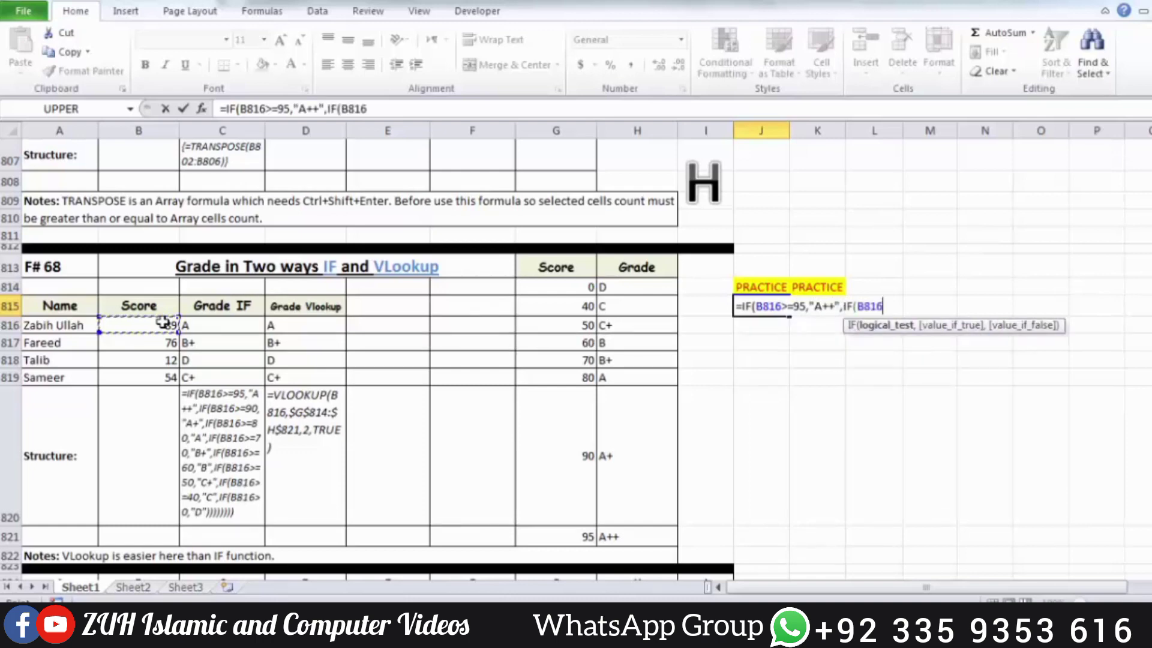
text(>=90,"A)
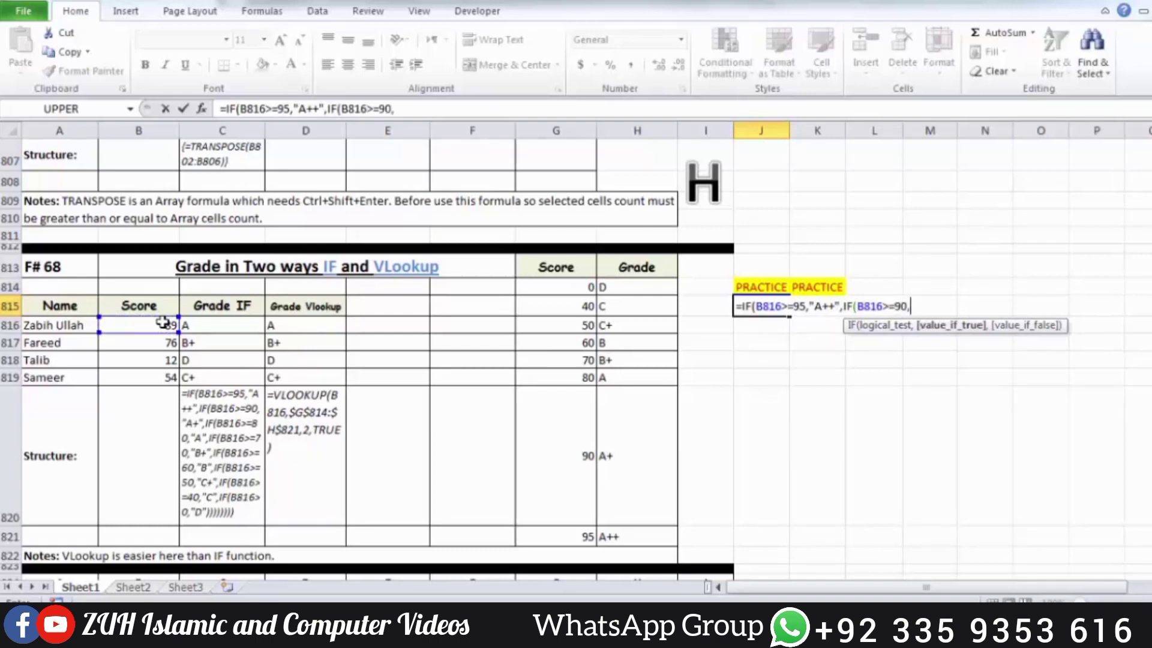
text(+",IF()
click(163, 323)
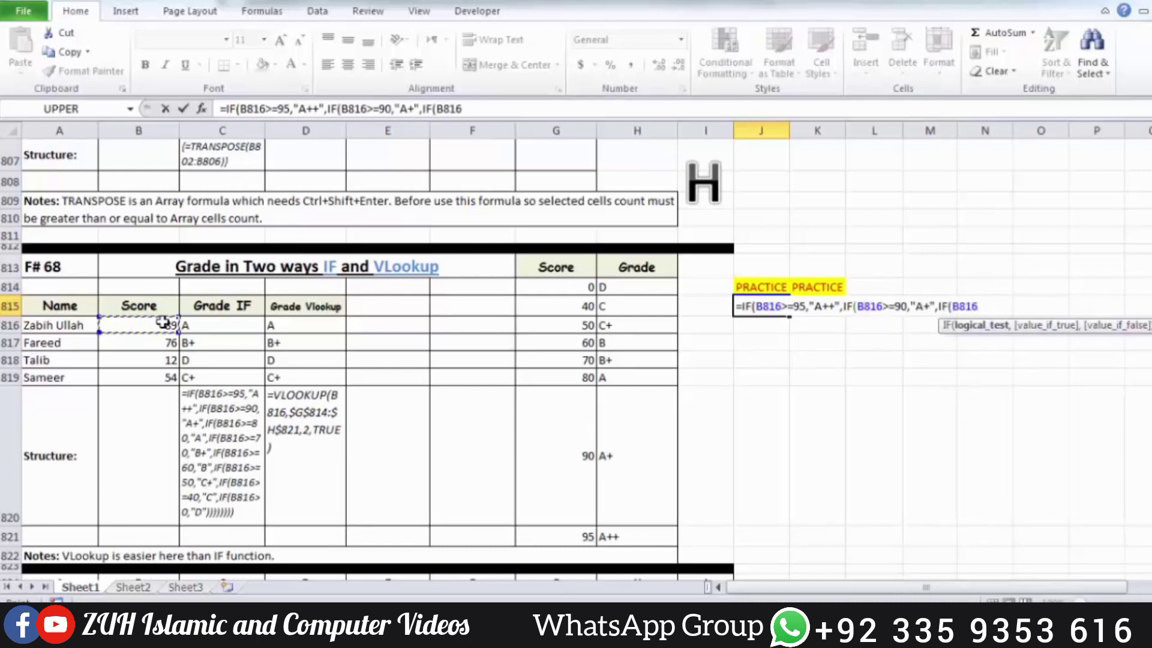
text(>=85)
key(BackSpace)
text(0)
text(,"B+)
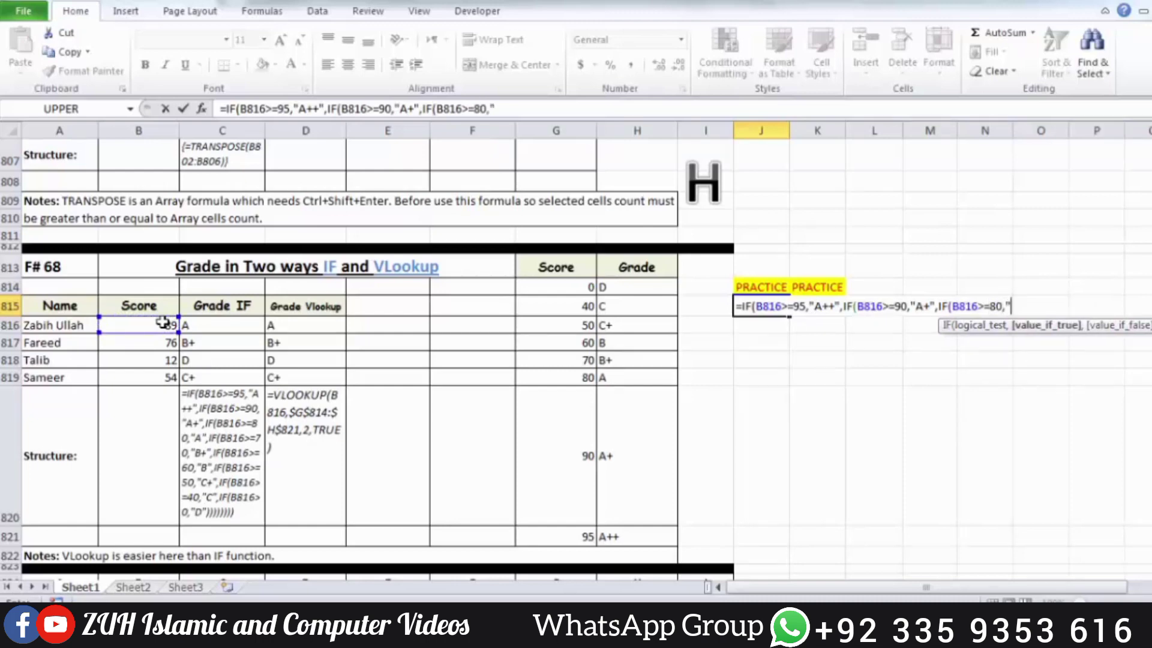
text(",IF()
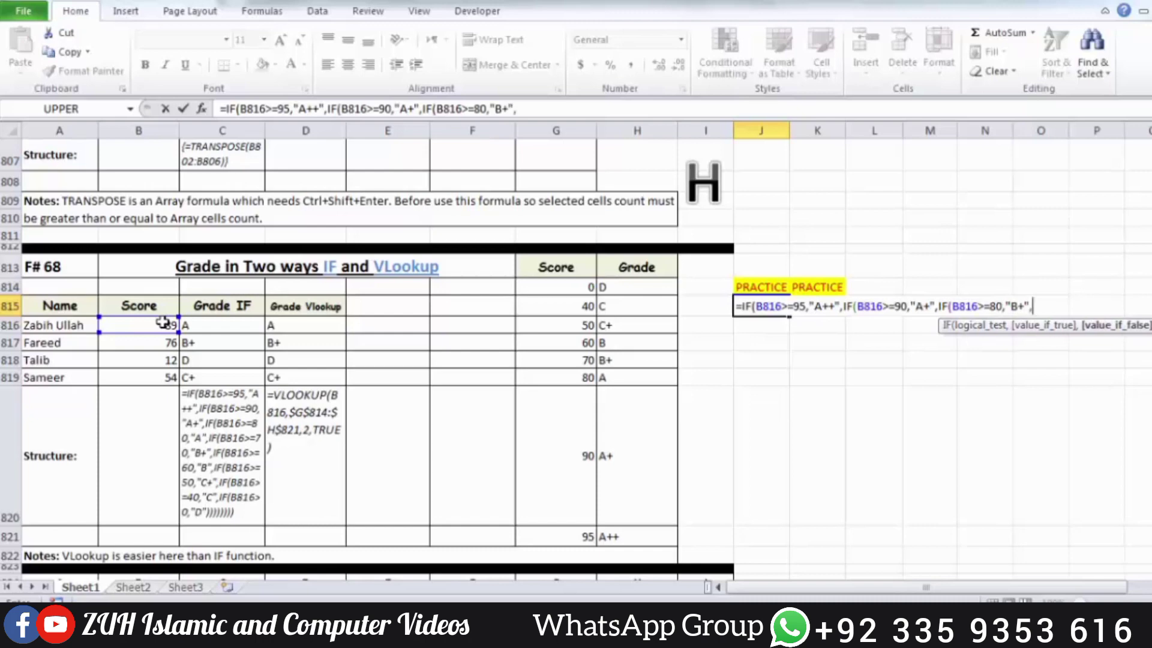
Step: Add the tests for 70, 60 (B) and 50 (C), ending with default grade D
click(163, 322)
text(>)
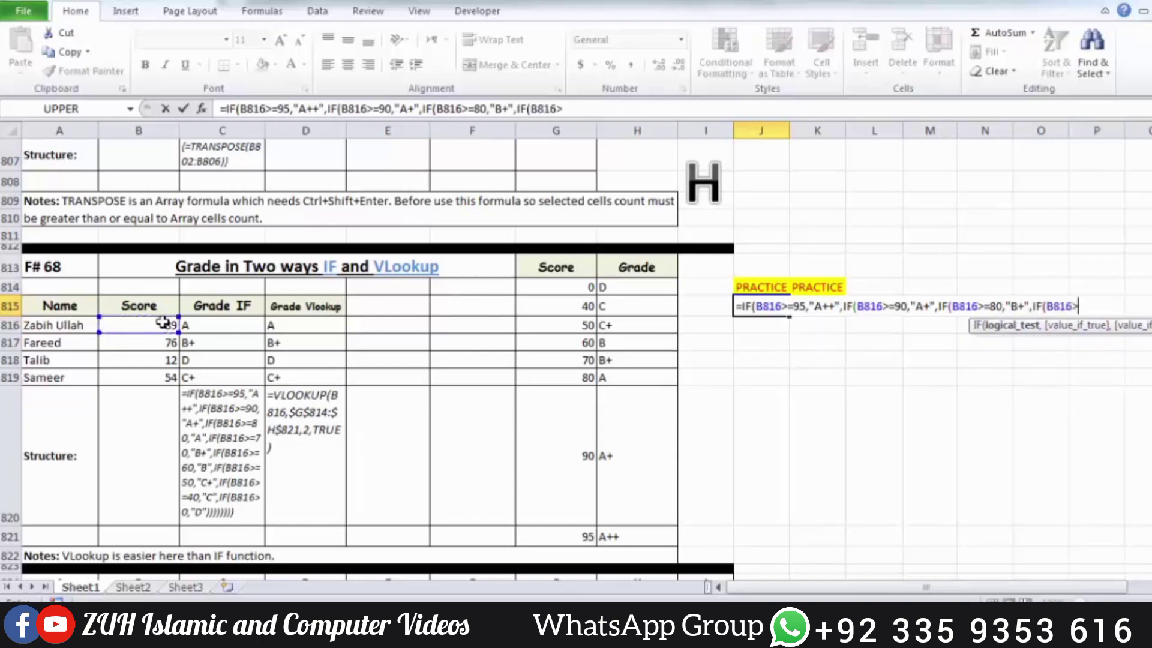
text(=70,")
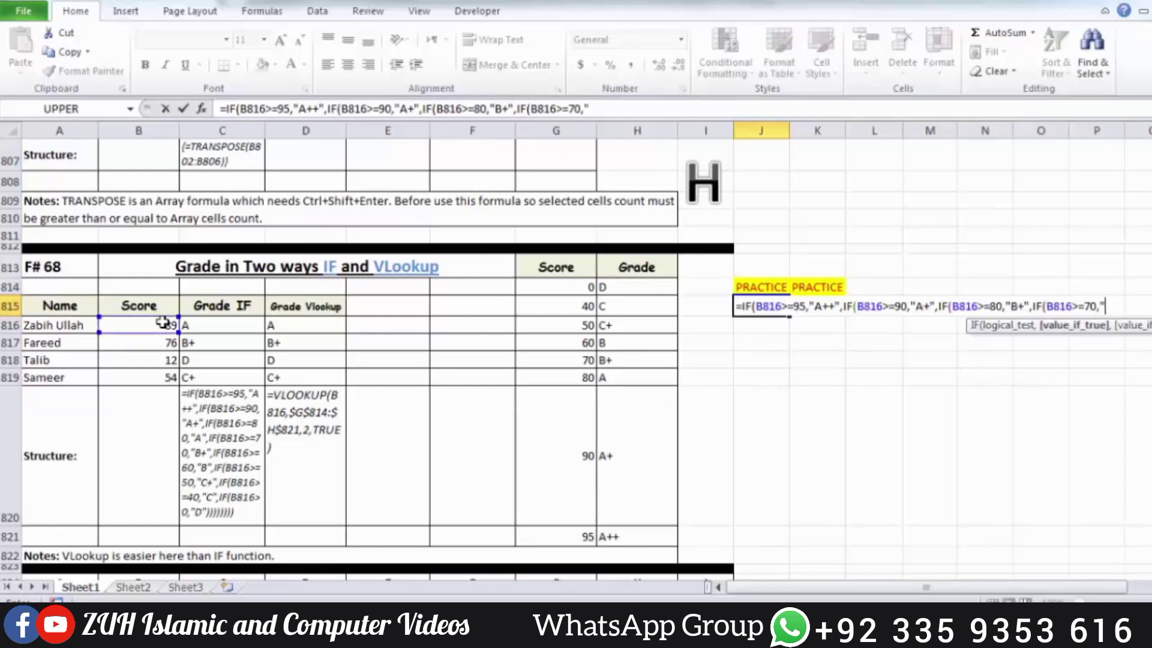
text(B")
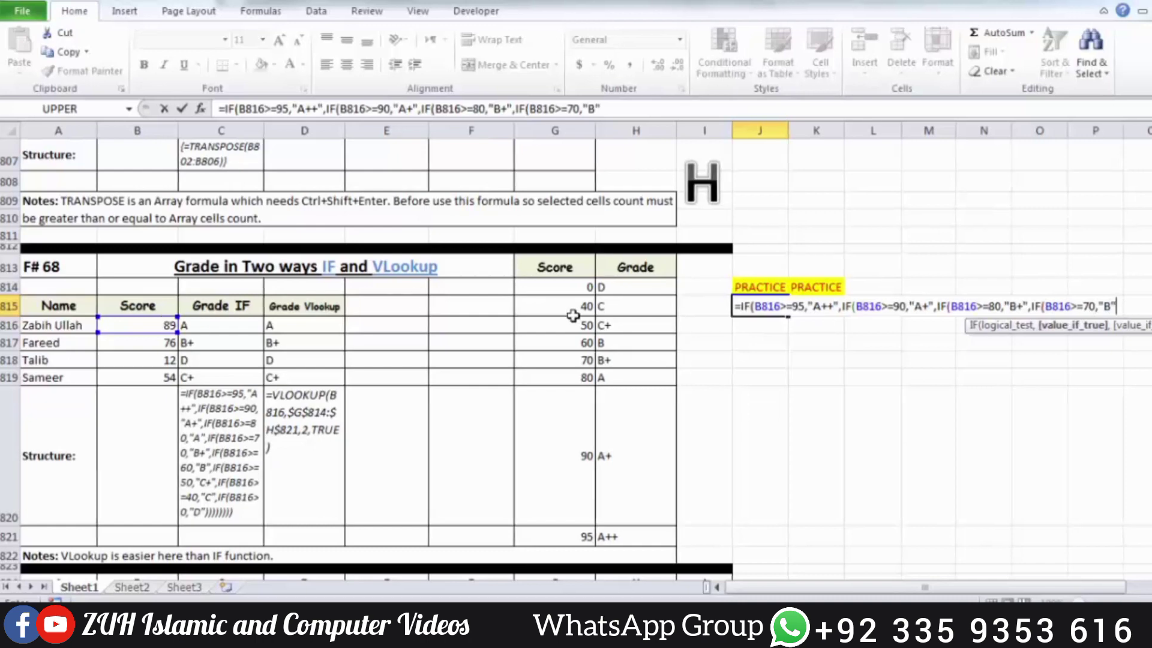
drag(1005, 306, 991, 307)
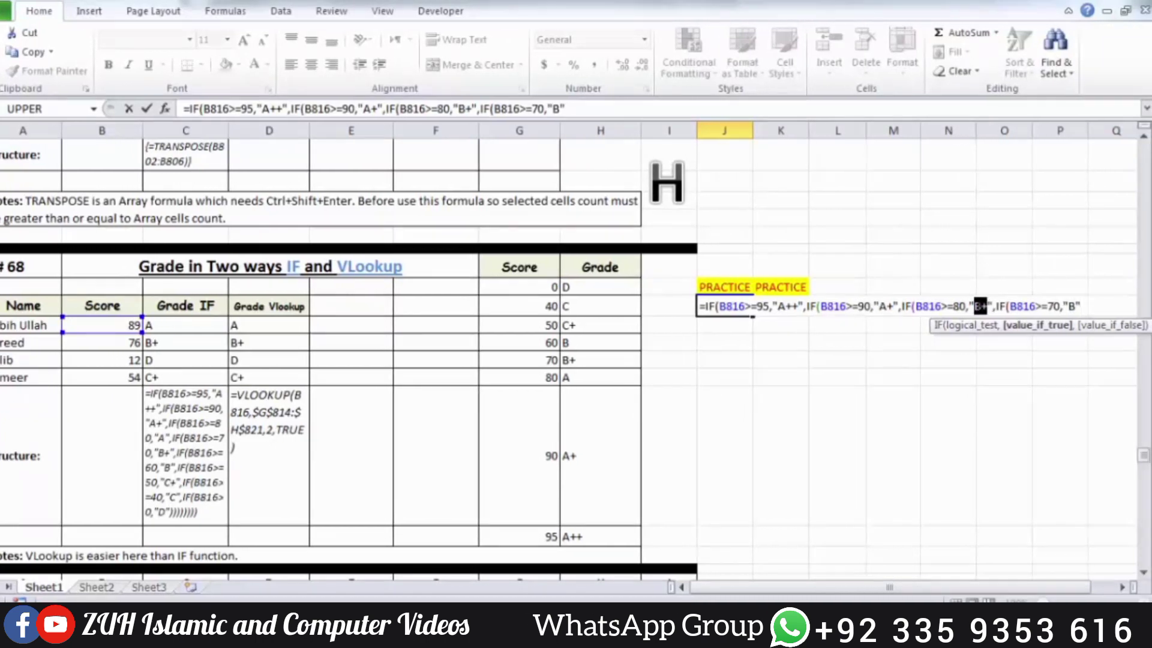
text(A)
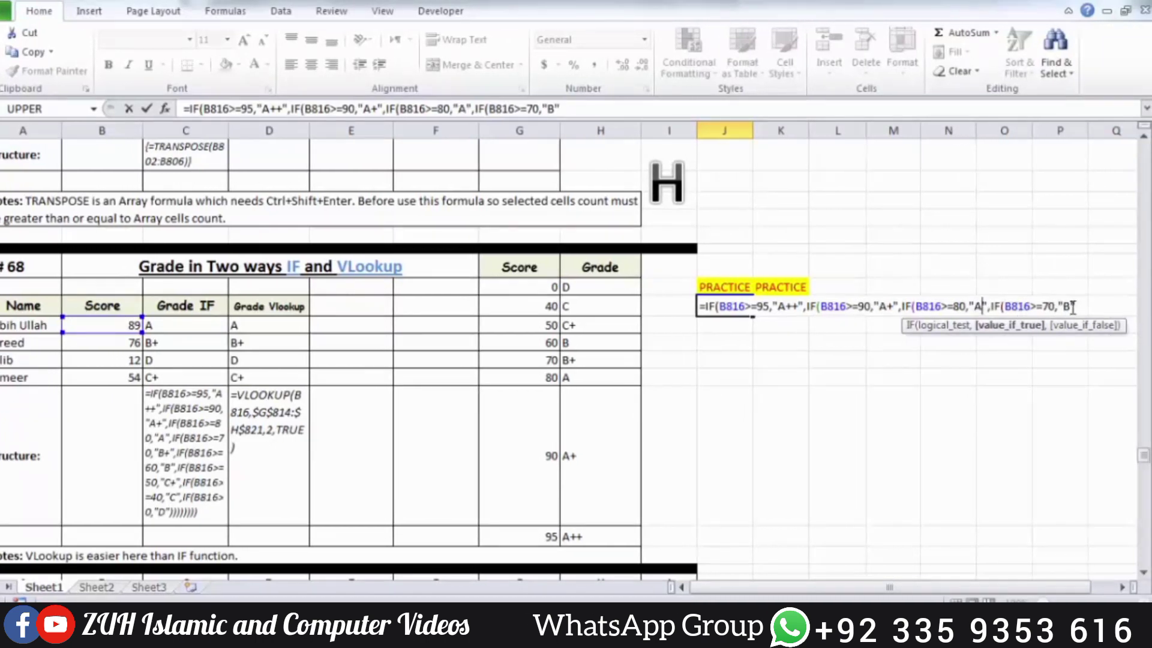
text(:)
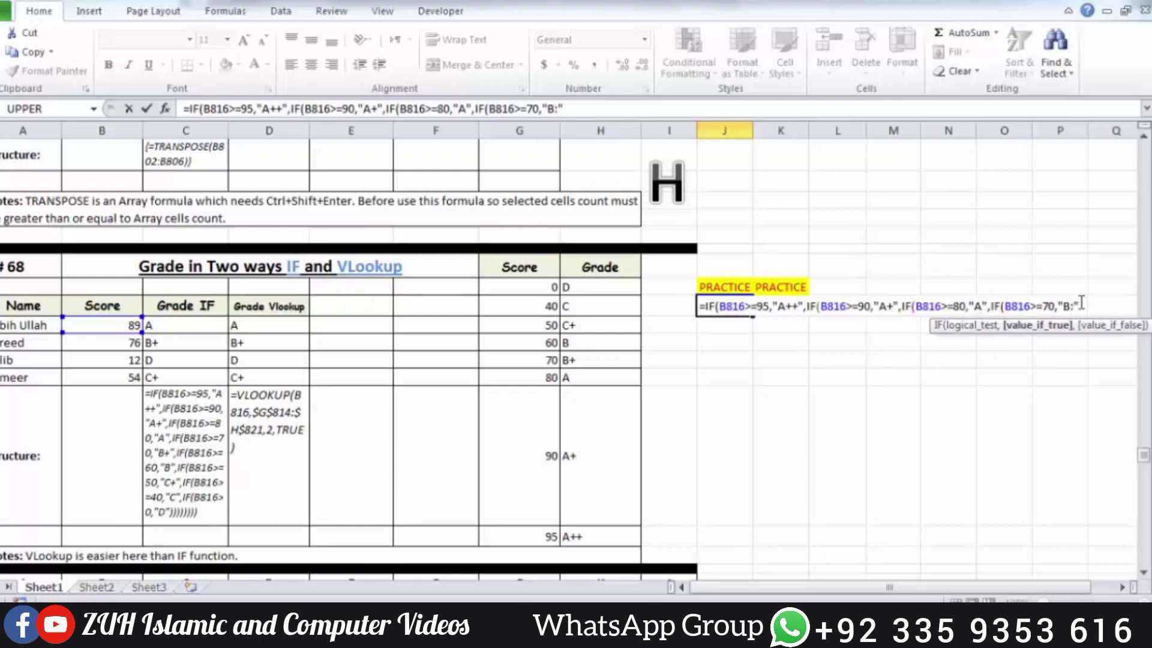
key(BackSpace)
text(+",IF()
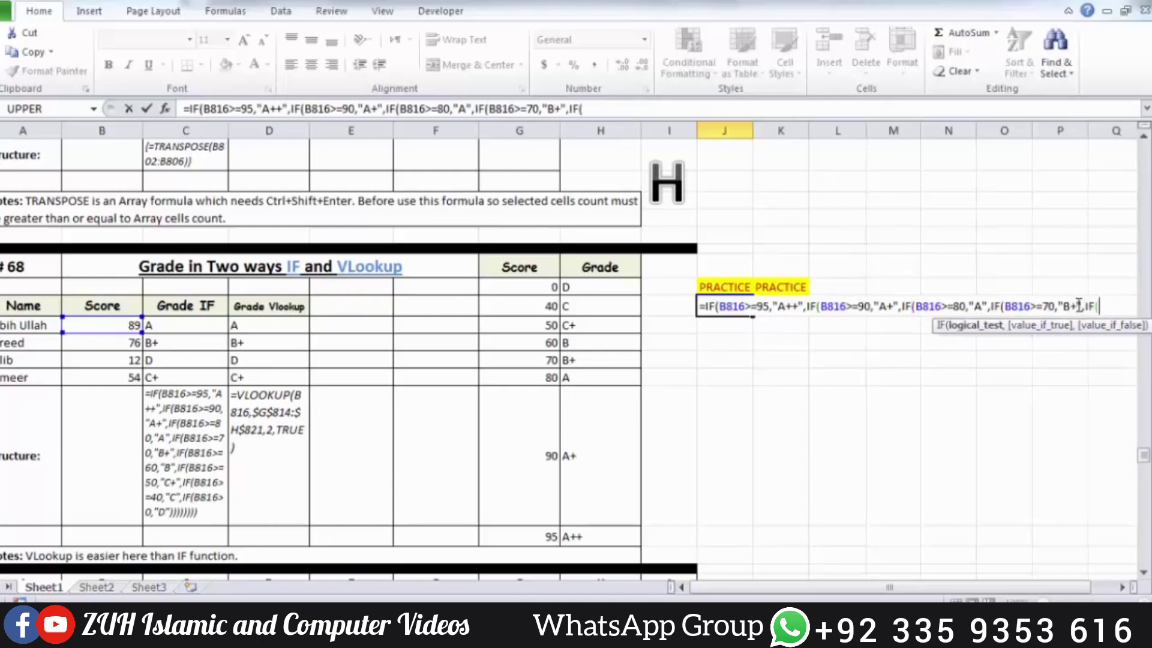
click(129, 326)
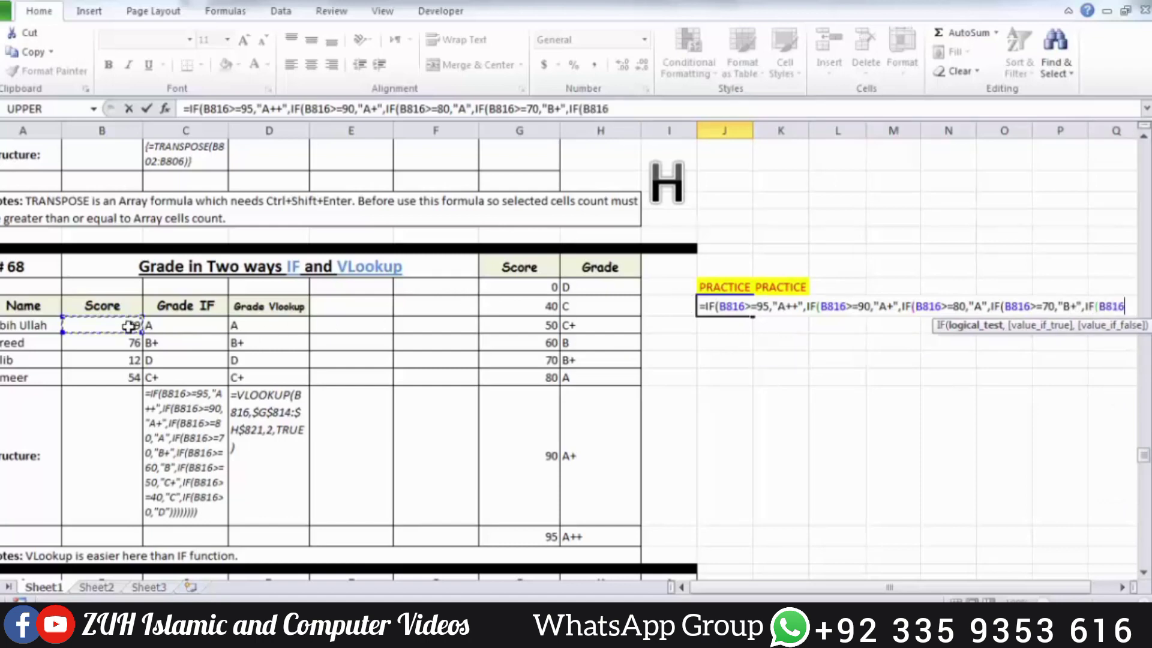
text(>=60,"B)
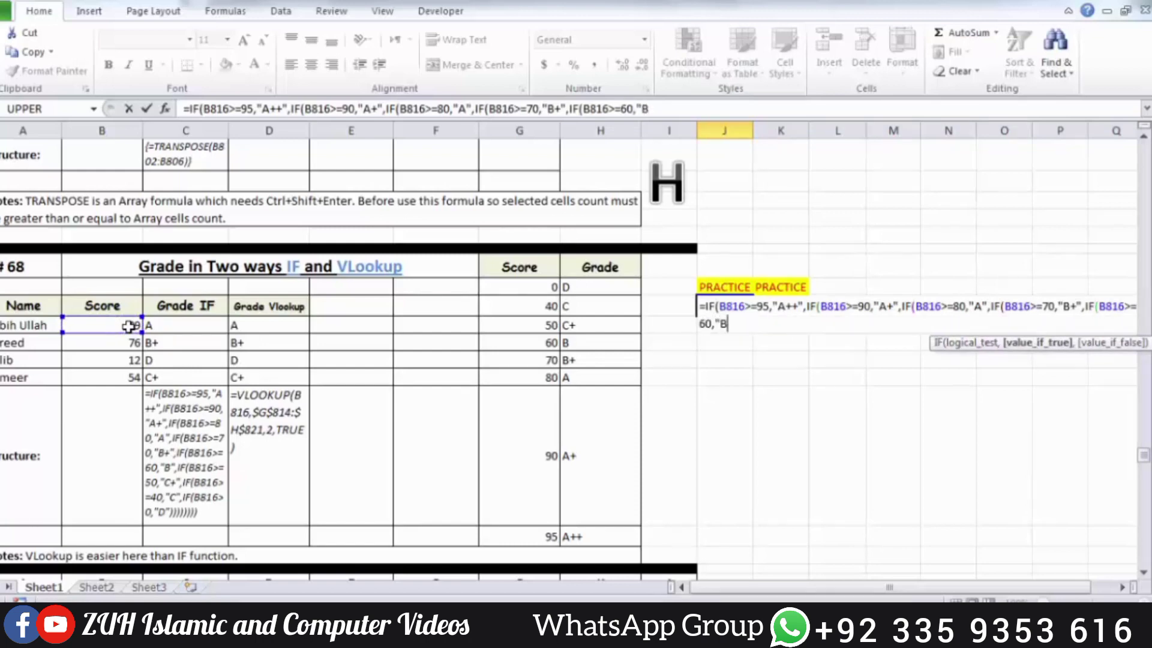
text(",IF()
click(129, 326)
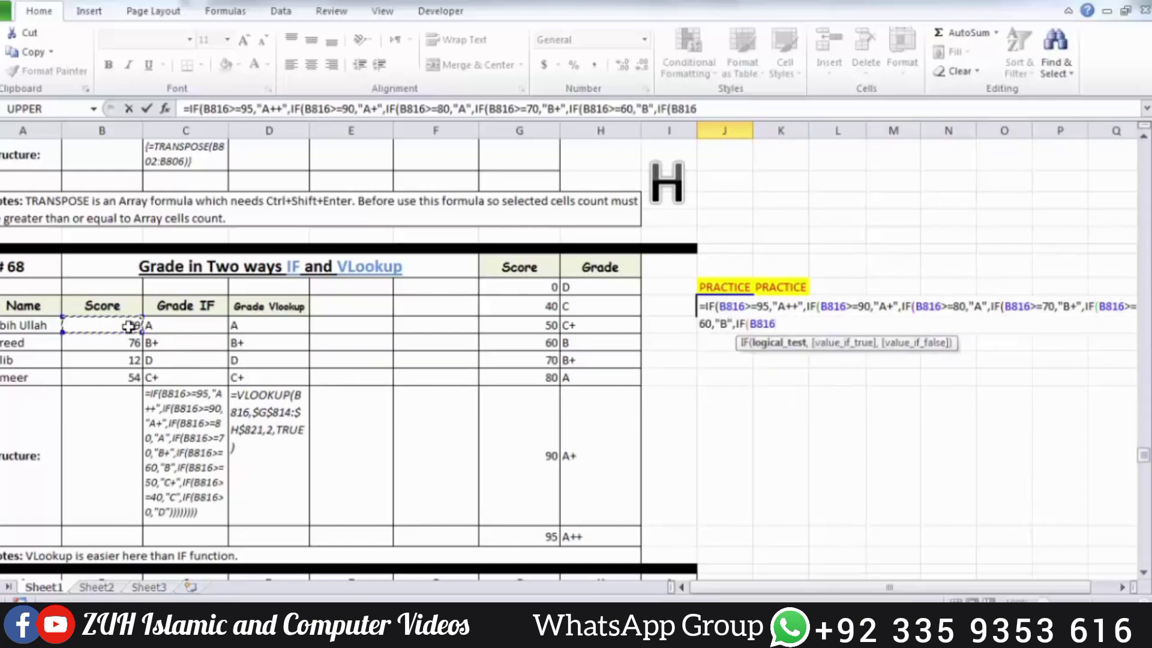
text(>=50,"C+)
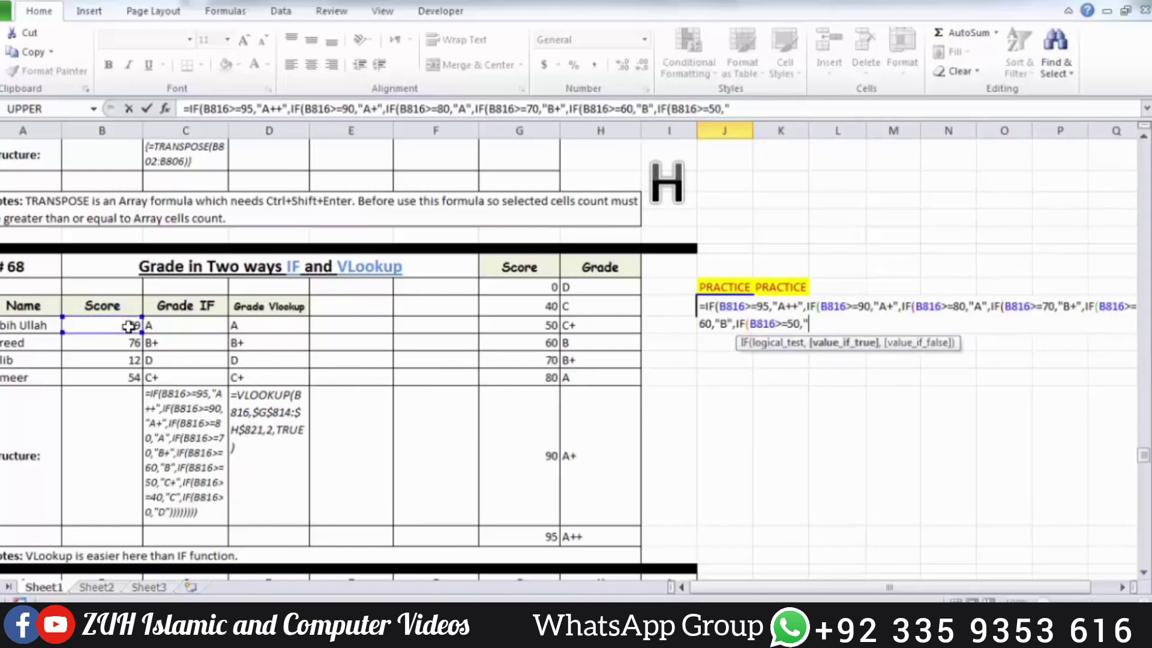
key(BackSpace)
text(")
text(,"D"))
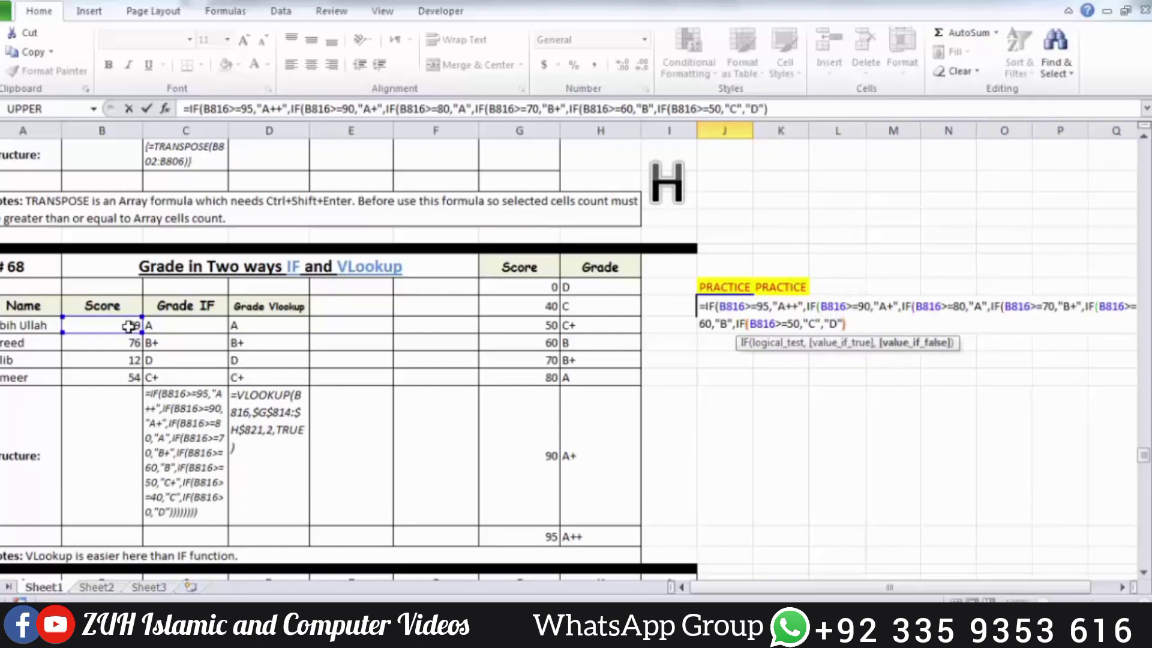
text()))))
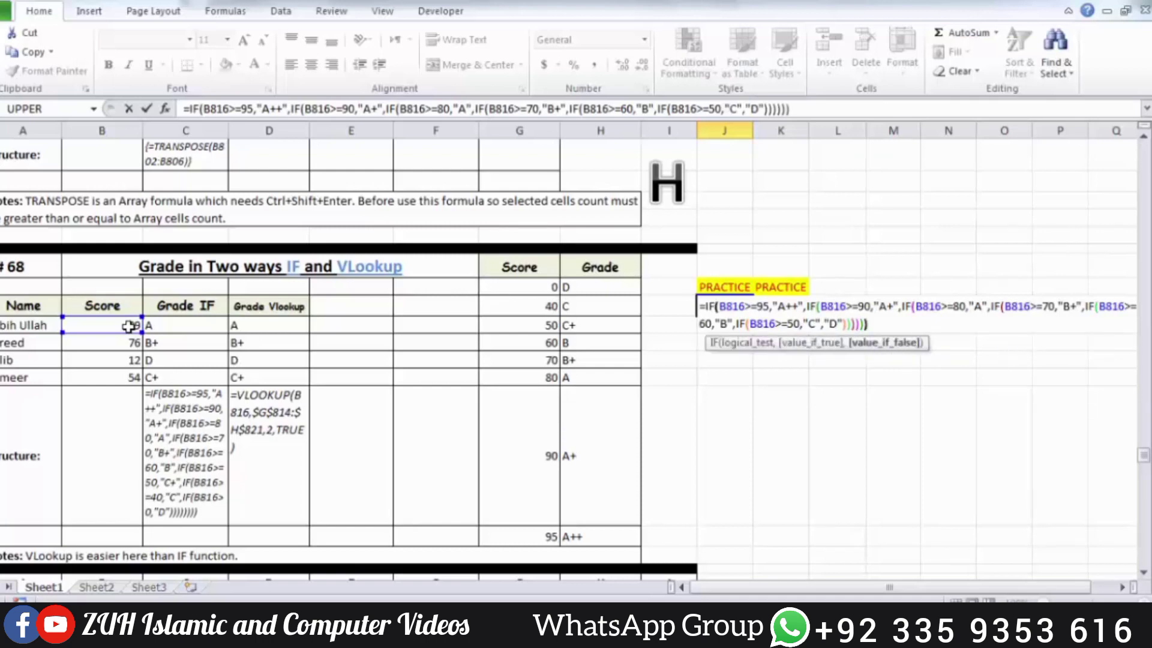
Step: Commit the grade formula and fill it down J815:J819
key(Return)
drag(706, 307, 715, 378)
key(ctrl+d)
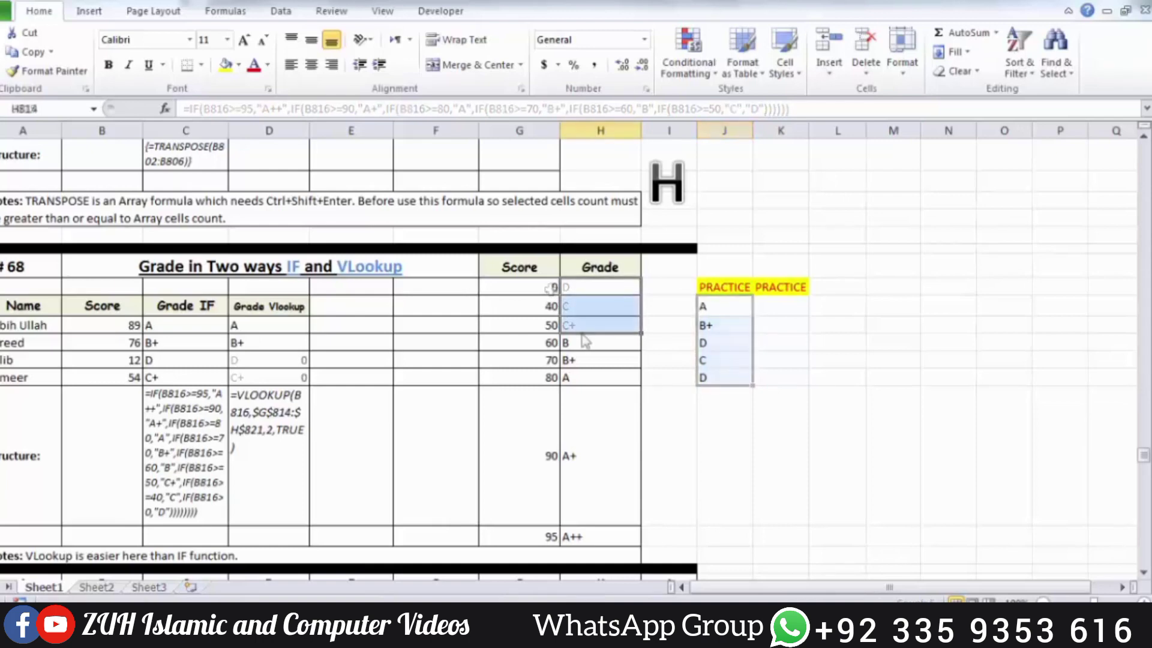
Step: Set the table grade for score 50 to C and for score 40 to D
click(581, 324)
text(C)
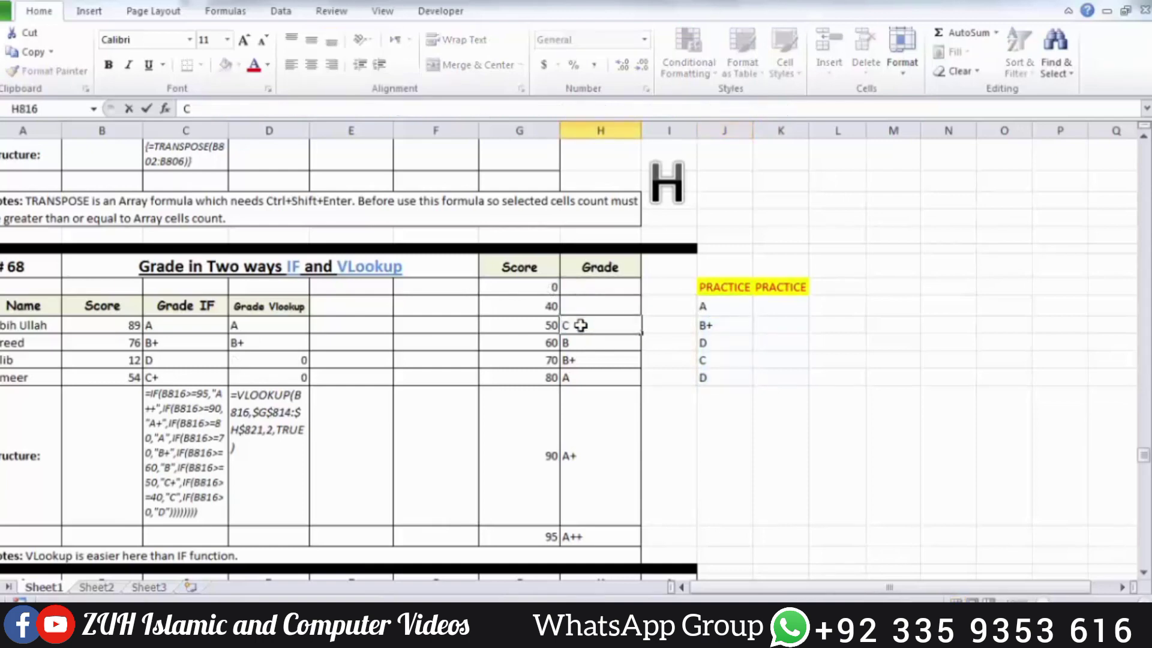
key(Up)
text(D)
key(Return)
Step: Clear and re-enter the lowest table row as score 0 with grade D
drag(556, 290, 566, 287)
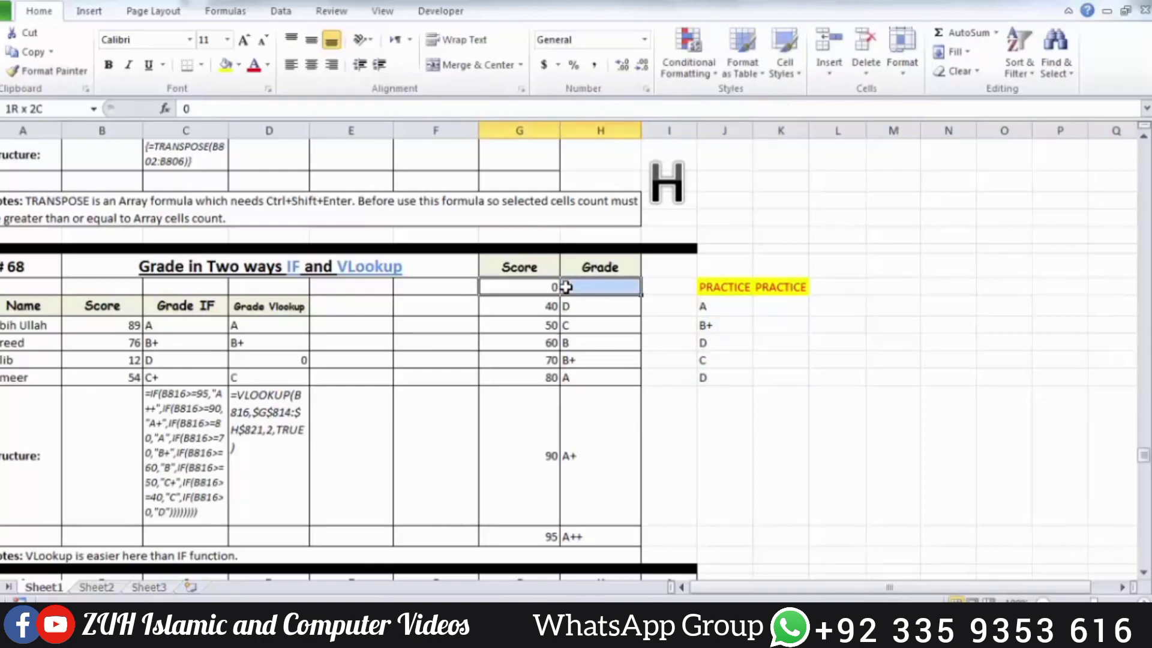
key(Delete)
click(578, 324)
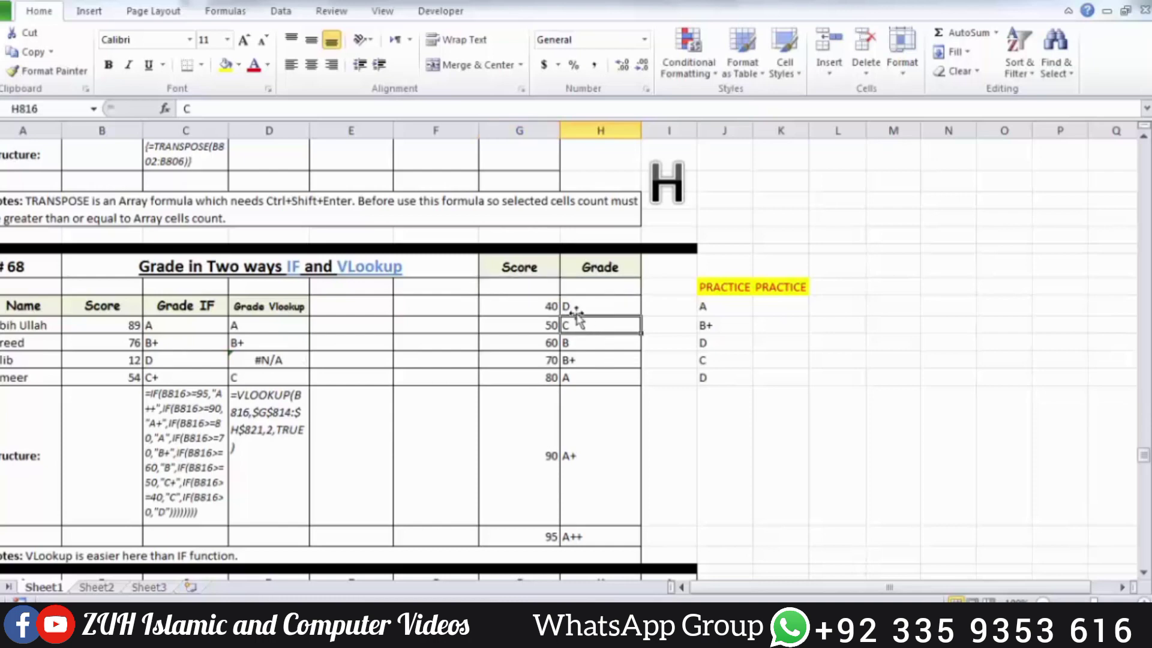
click(553, 288)
text(0)
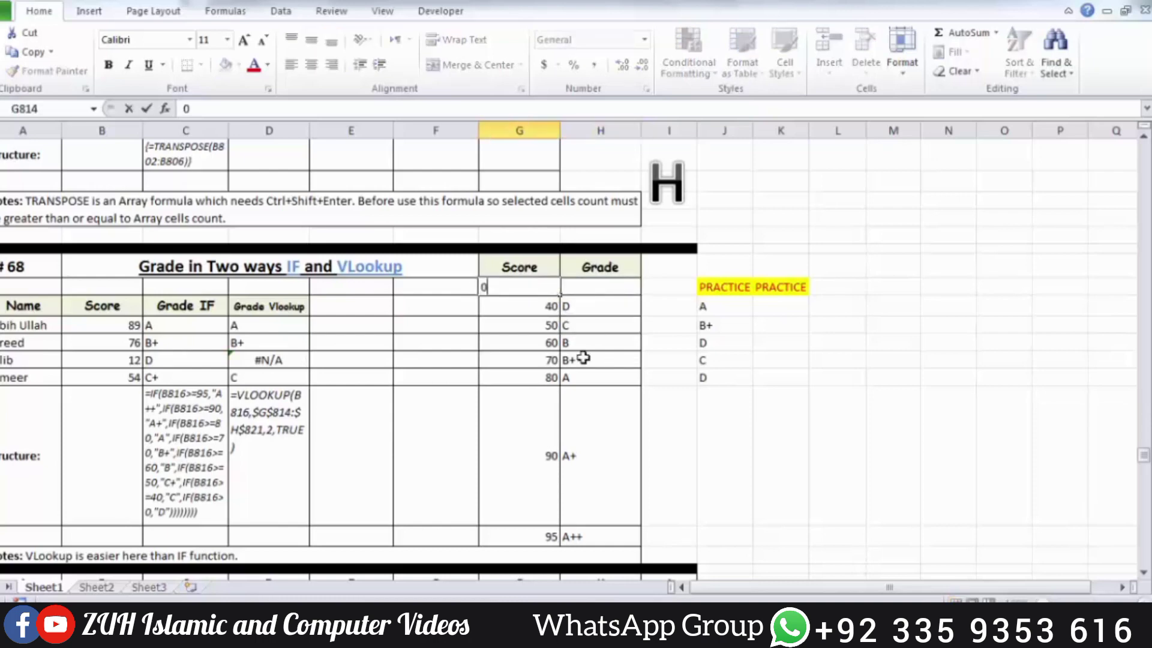
key(Right)
text(D)
key(Return)
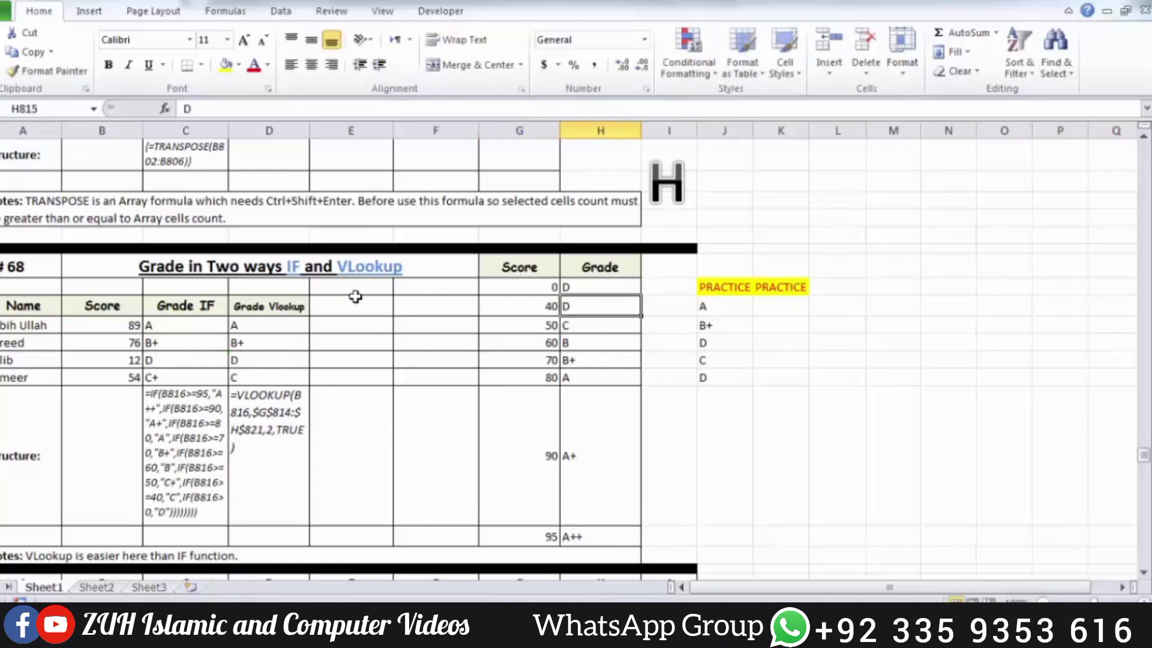
click(776, 300)
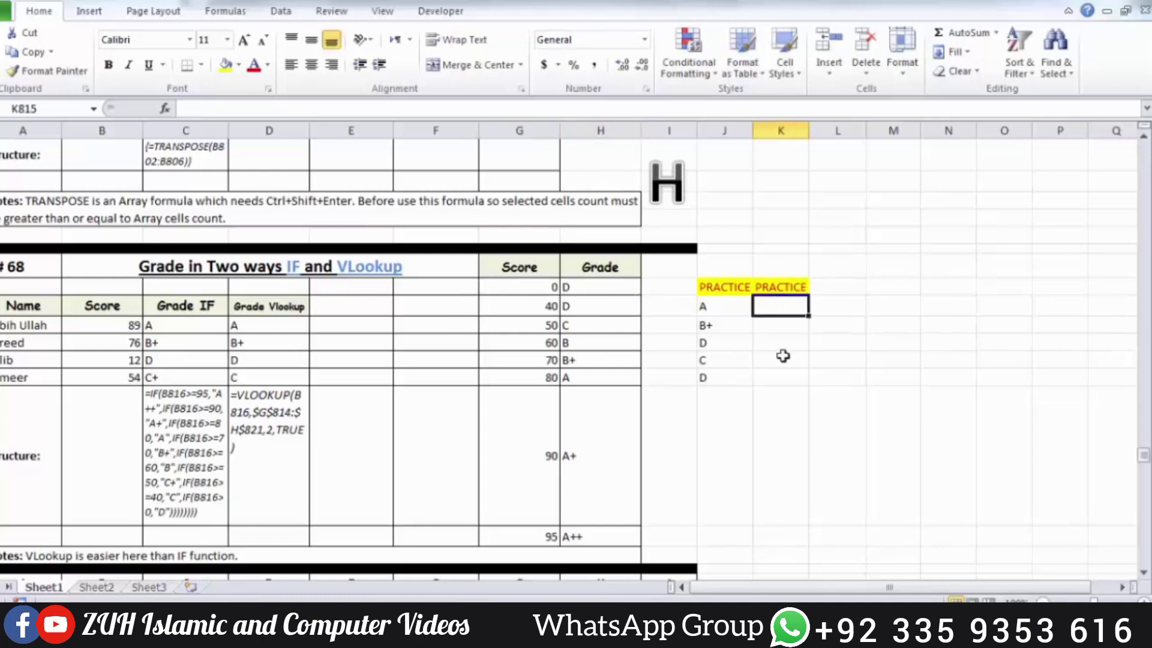
Step: Enter =VLOOKUP(B816,$G$813:$H$821,2,TRUE) in K815 with an absolute table range
text(=vl)
key(Tab)
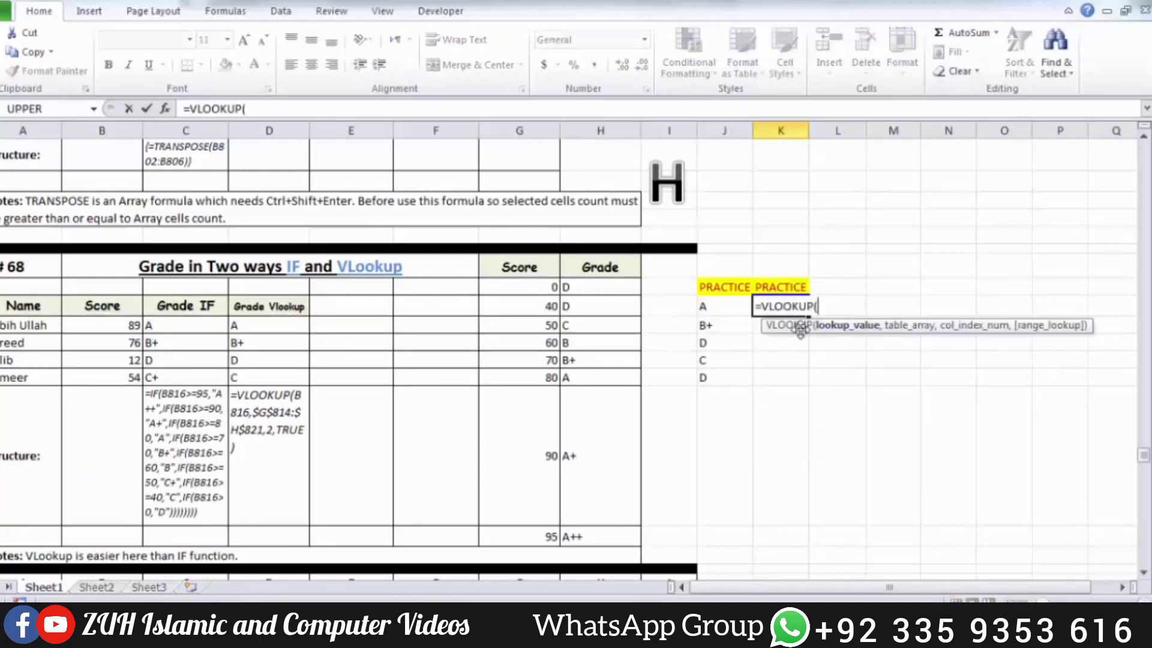
click(121, 328)
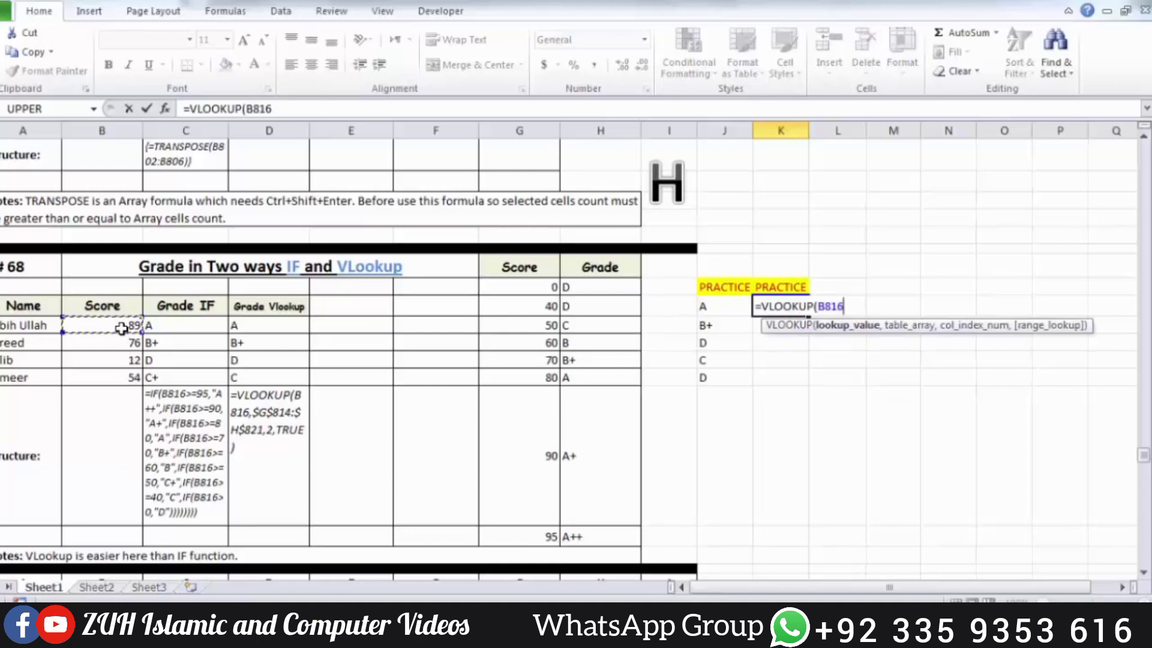
text(,)
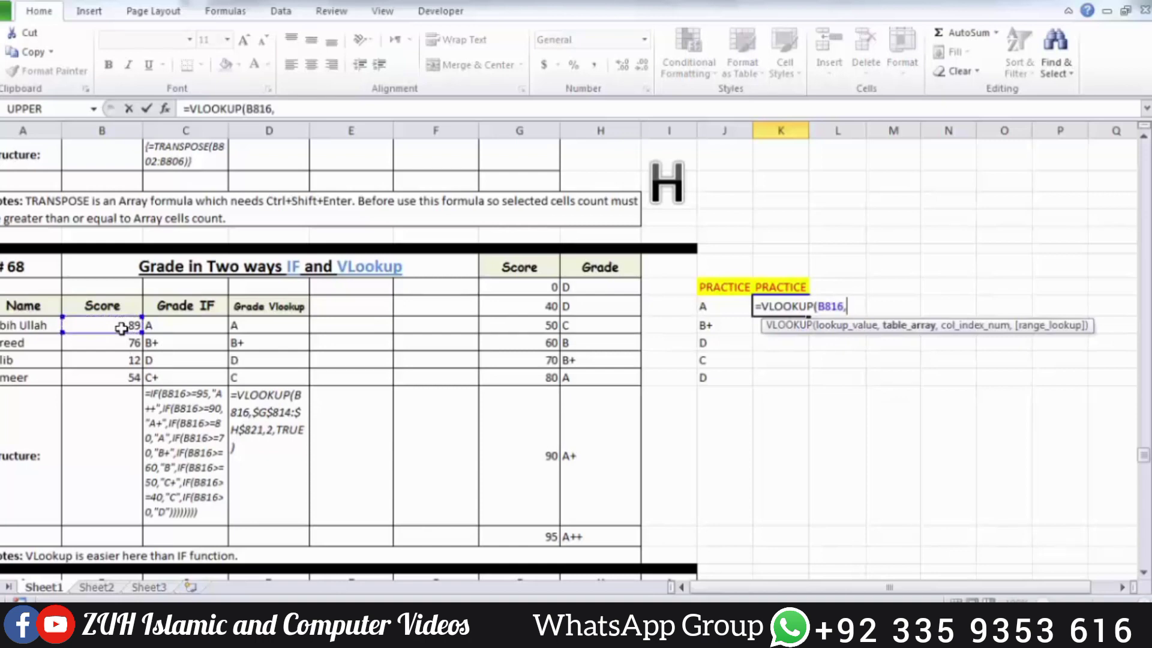
drag(539, 273, 594, 534)
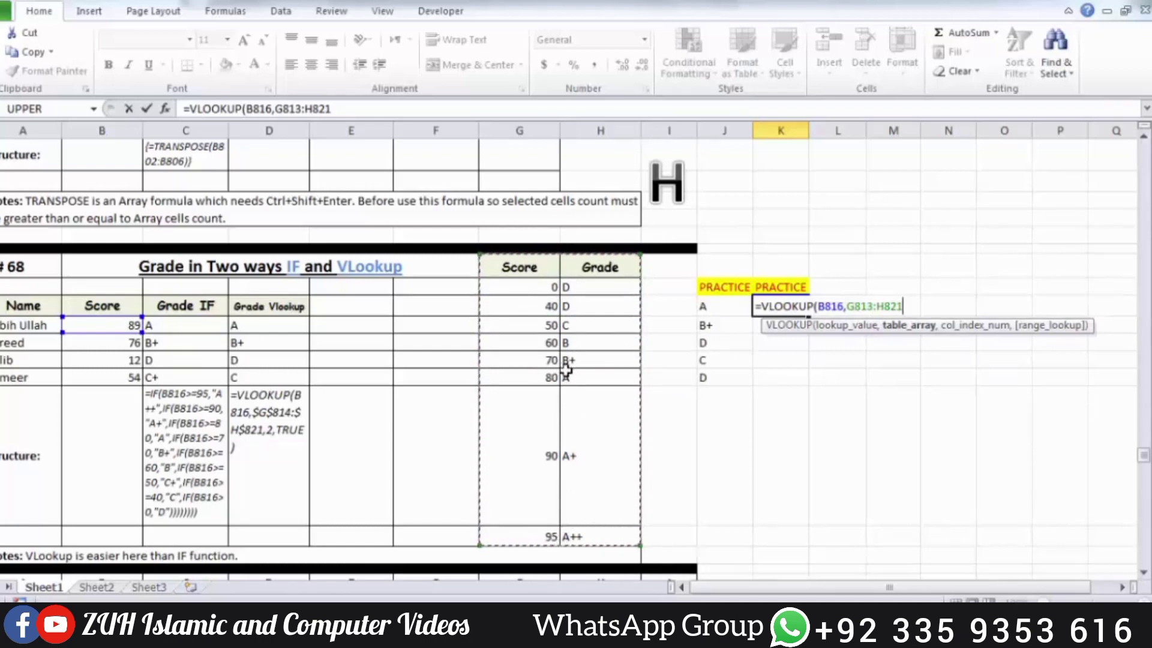
text(,)
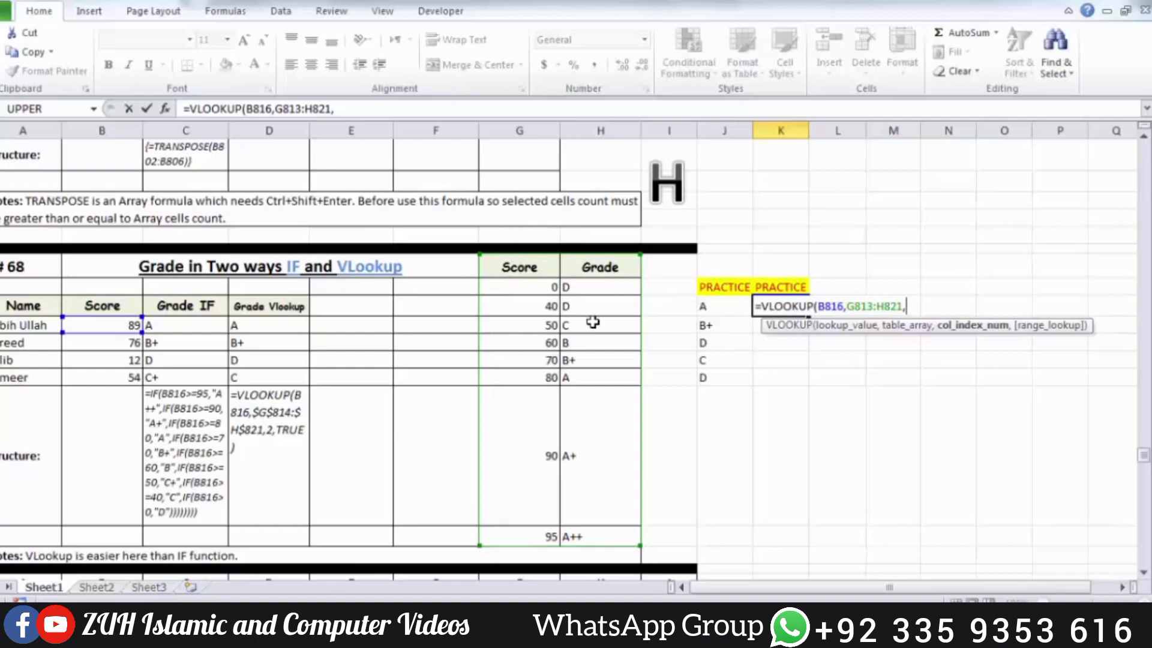
text(2,)
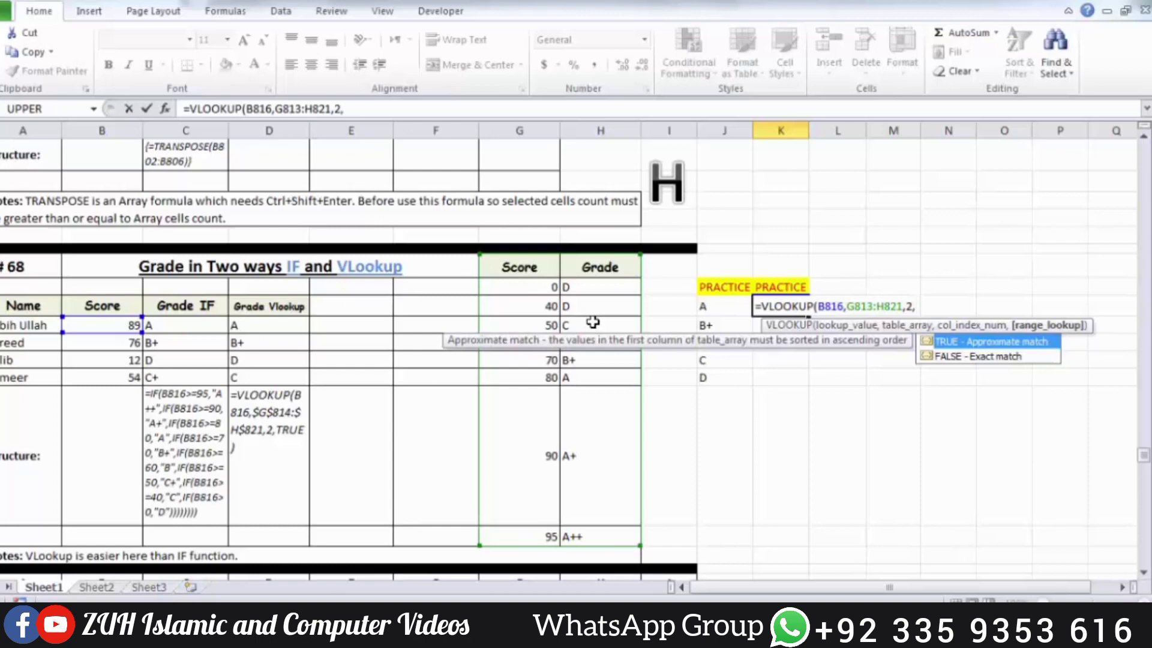
key(Down)
key(Up)
key(Tab)
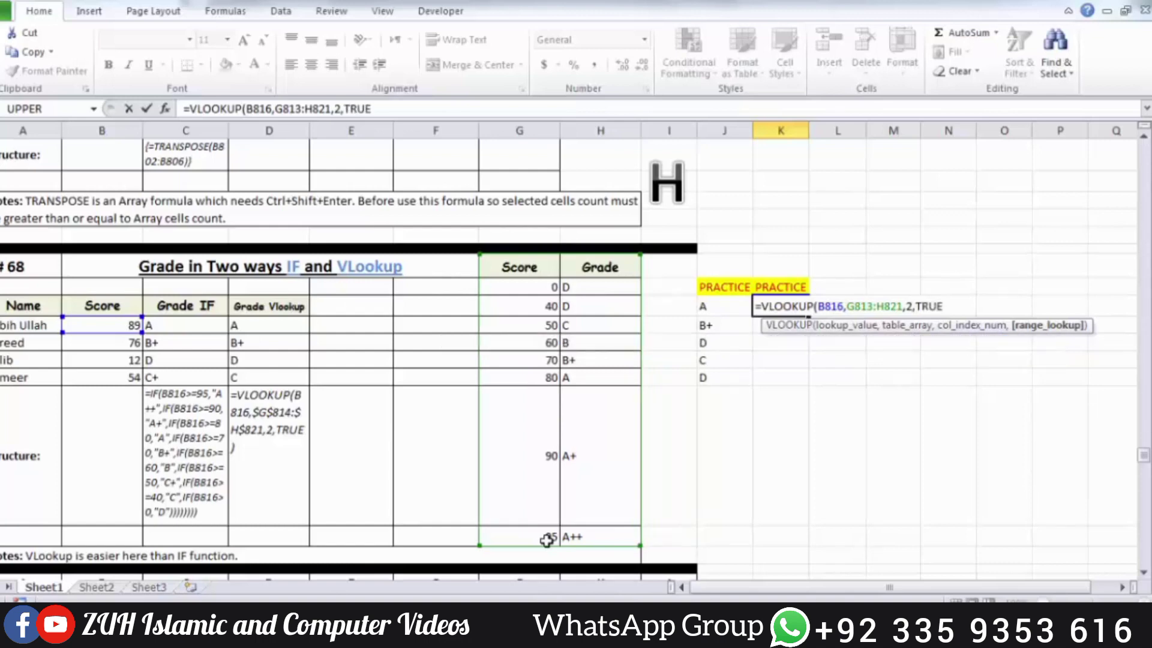
text())
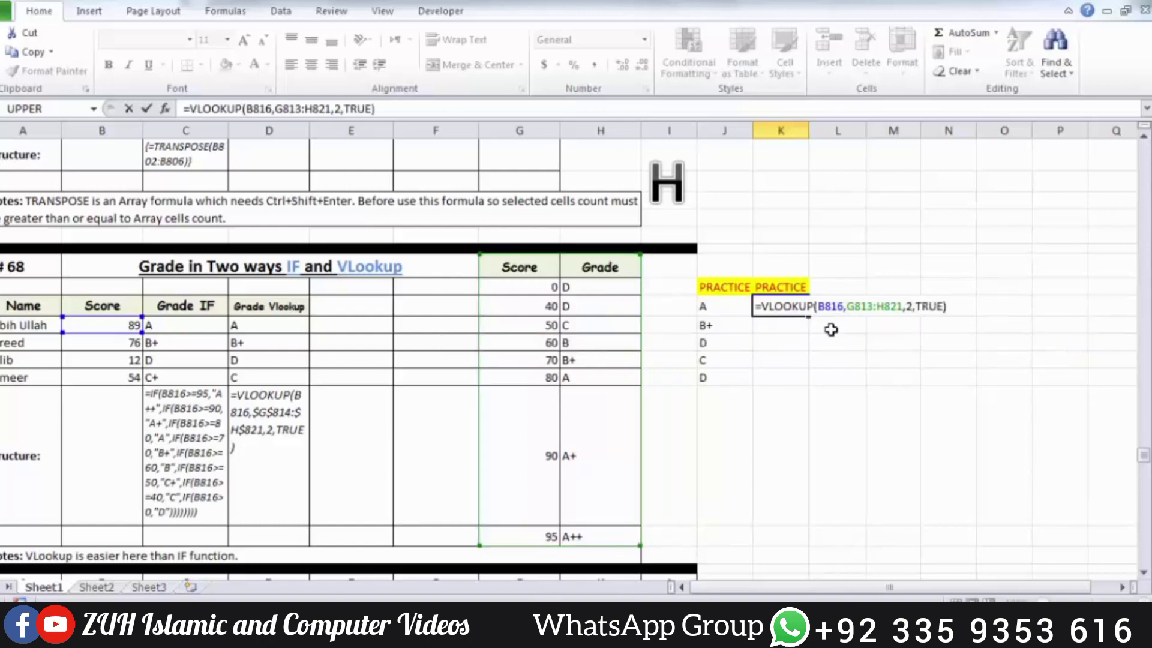
drag(847, 306, 902, 306)
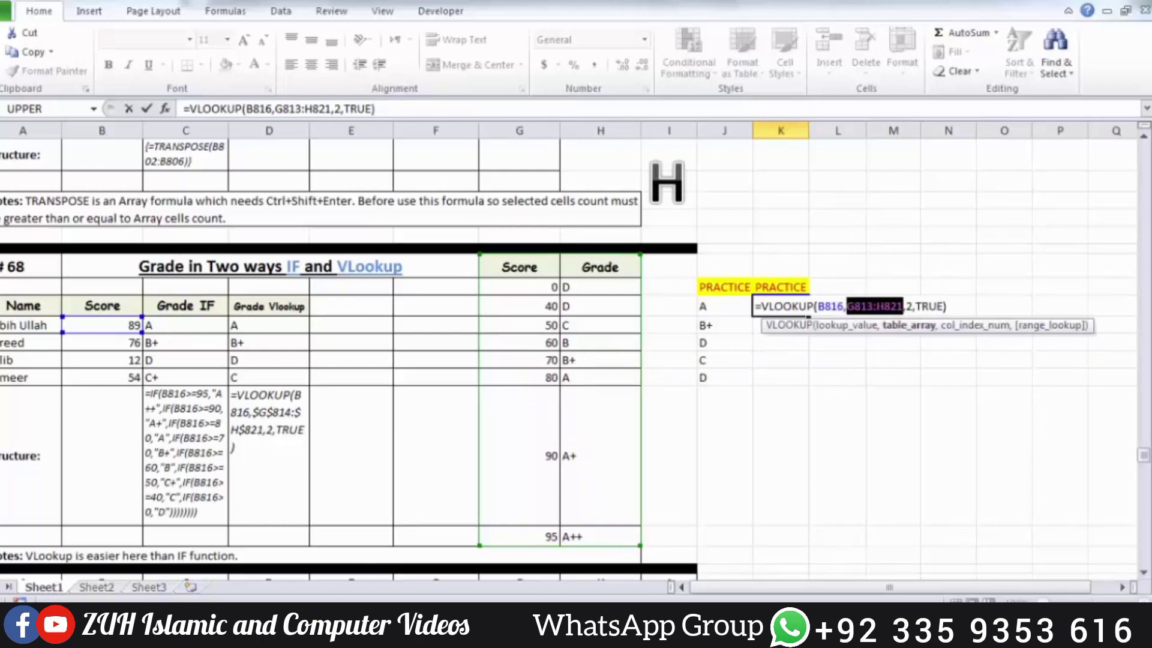
key(F4)
key(Return)
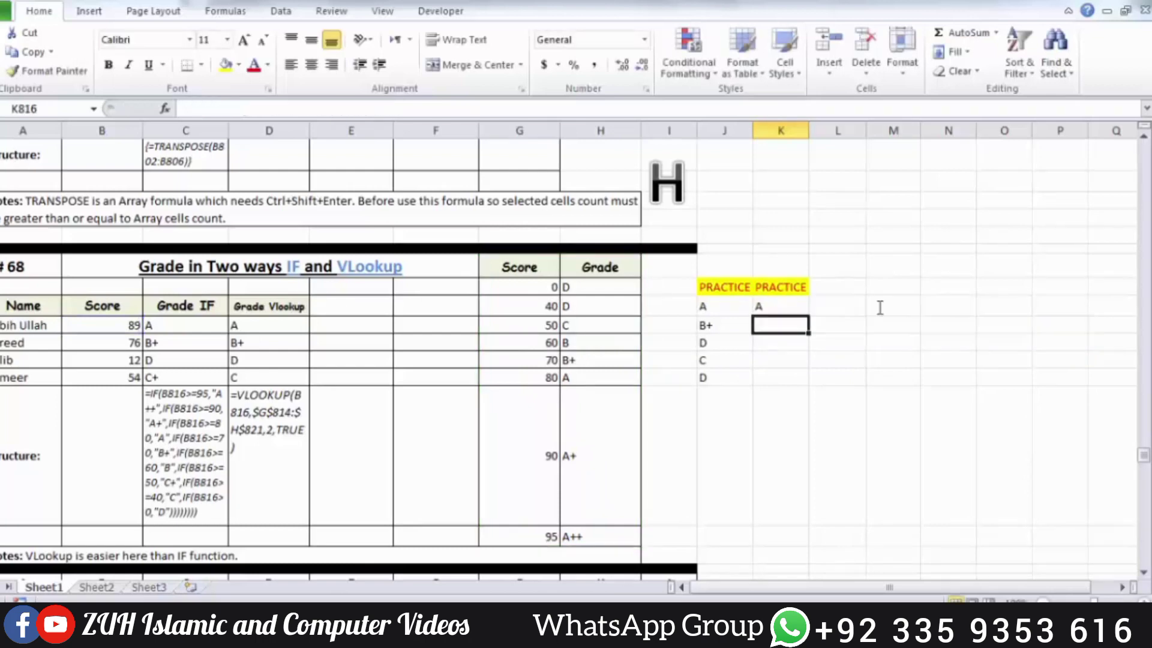
Step: Fill the VLOOKUP down K815:K819 and check each row's grade
drag(768, 306, 780, 377)
key(ctrl+d)
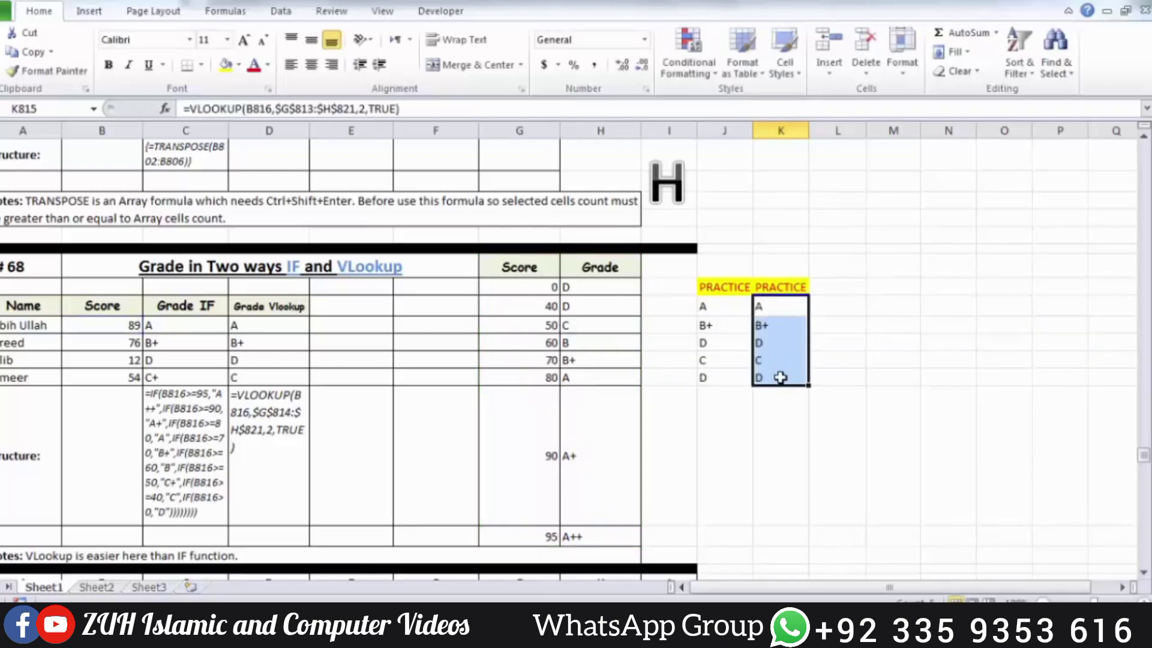
drag(728, 309, 771, 326)
drag(733, 360, 766, 378)
click(778, 378)
drag(780, 306, 783, 369)
Step: Retype grades from H821 up to H814 as A+, A, B+, B, C, D, Nill, Nill
click(580, 537)
text(a)
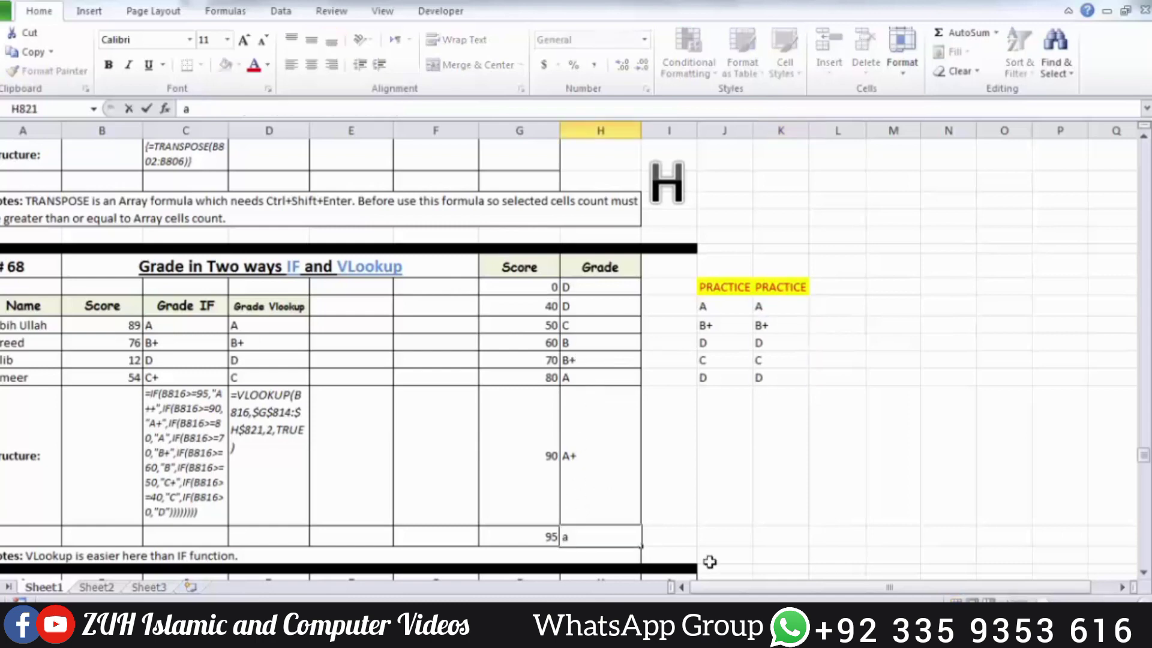
key(Up)
text(a)
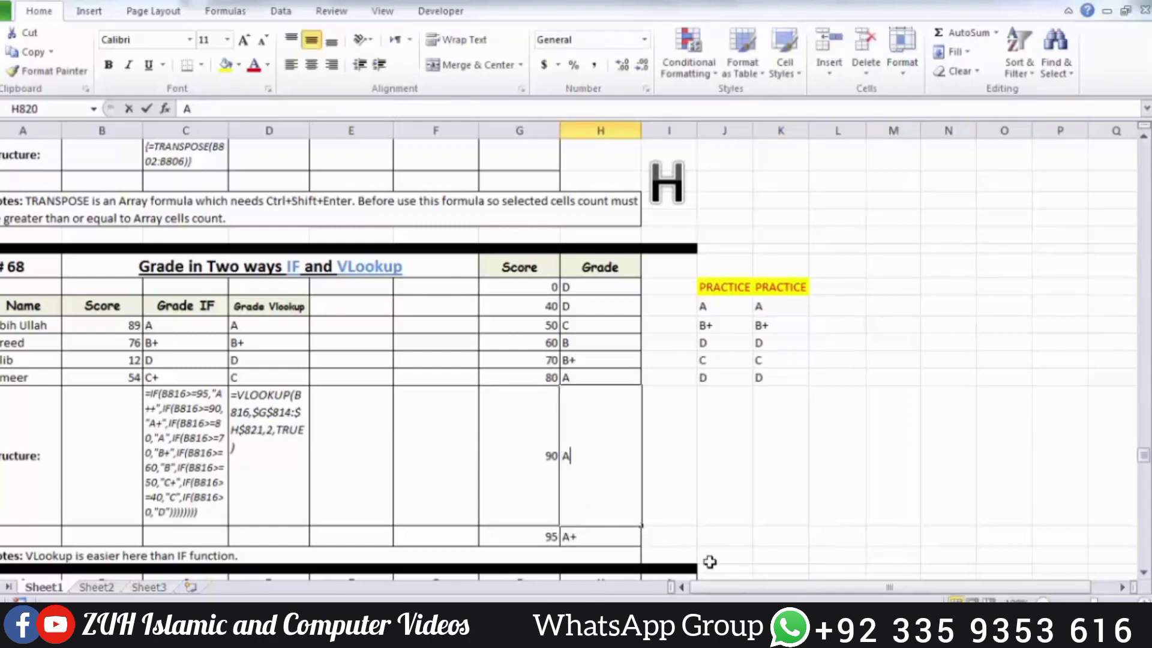
key(Up)
text(B)
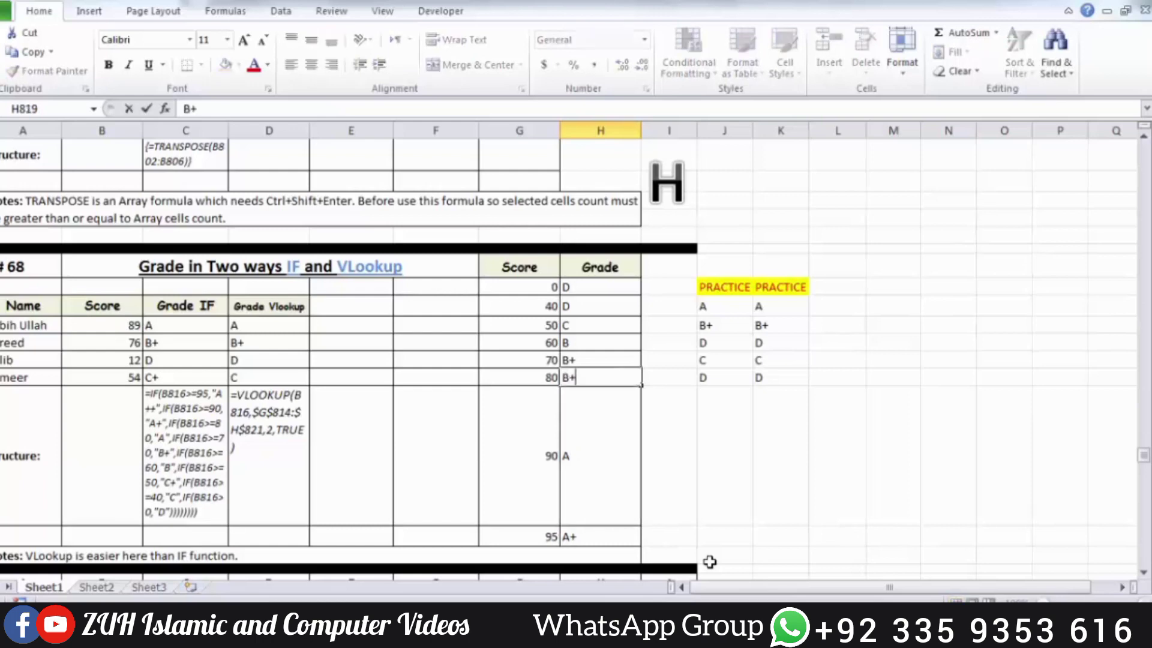
key(Up)
text(B)
key(Up)
text(C)
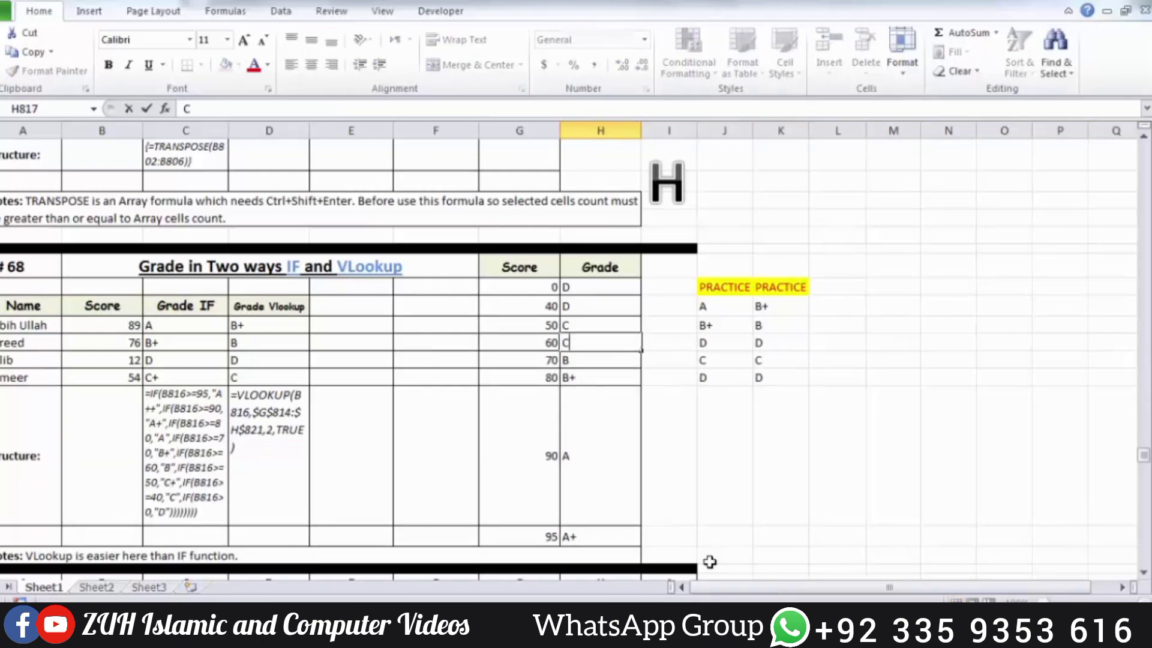
key(Up)
text(D)
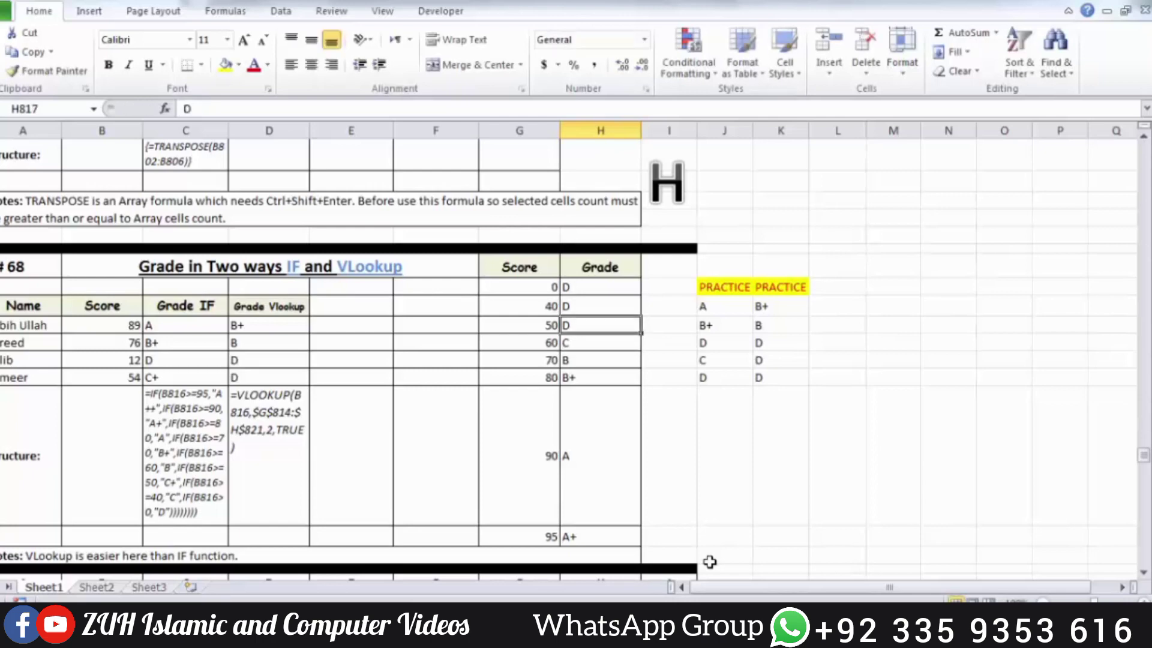
key(Up)
text(Nill)
key(Up)
text(Ni)
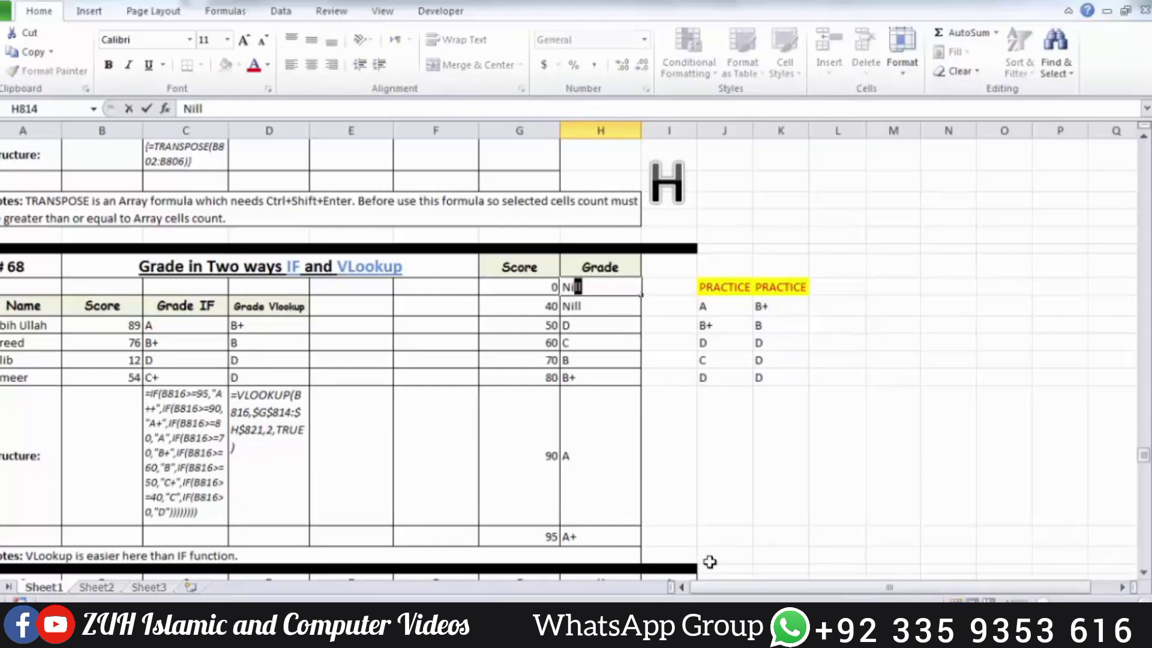
key(Return)
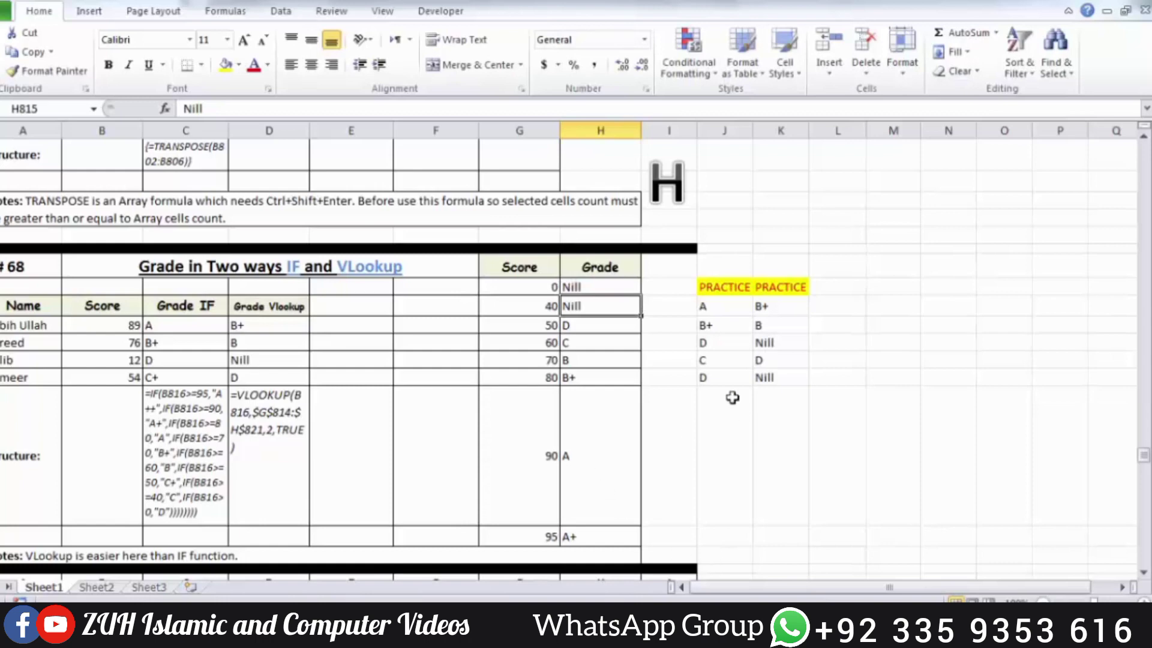
drag(547, 286, 595, 381)
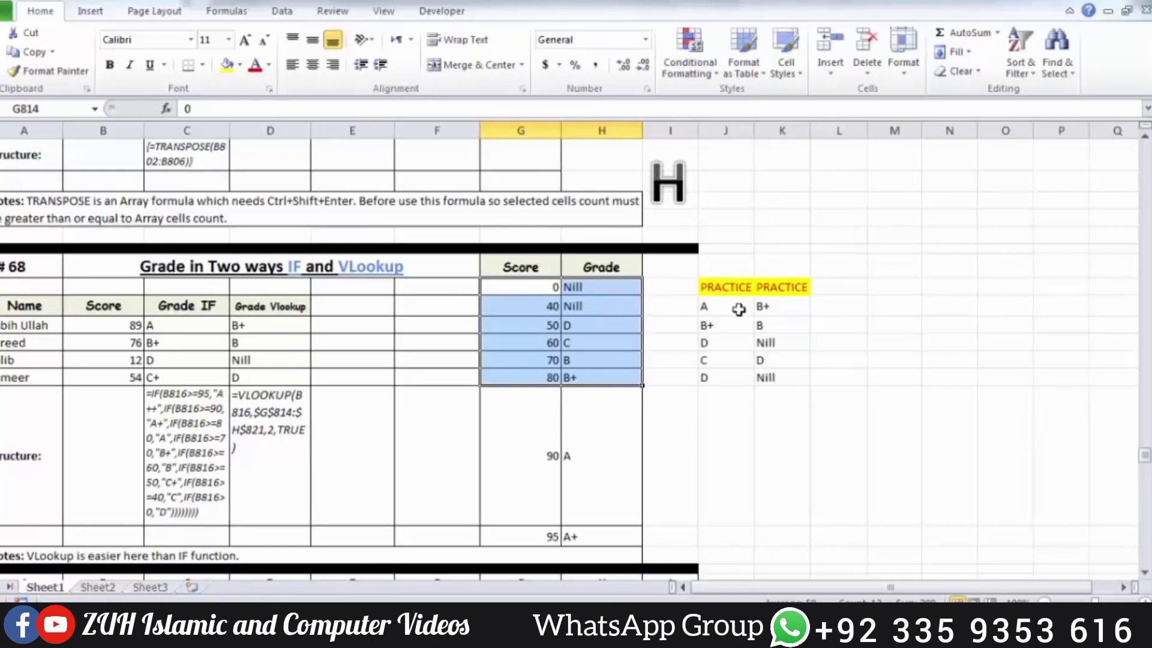
scroll(741, 307, down, 3)
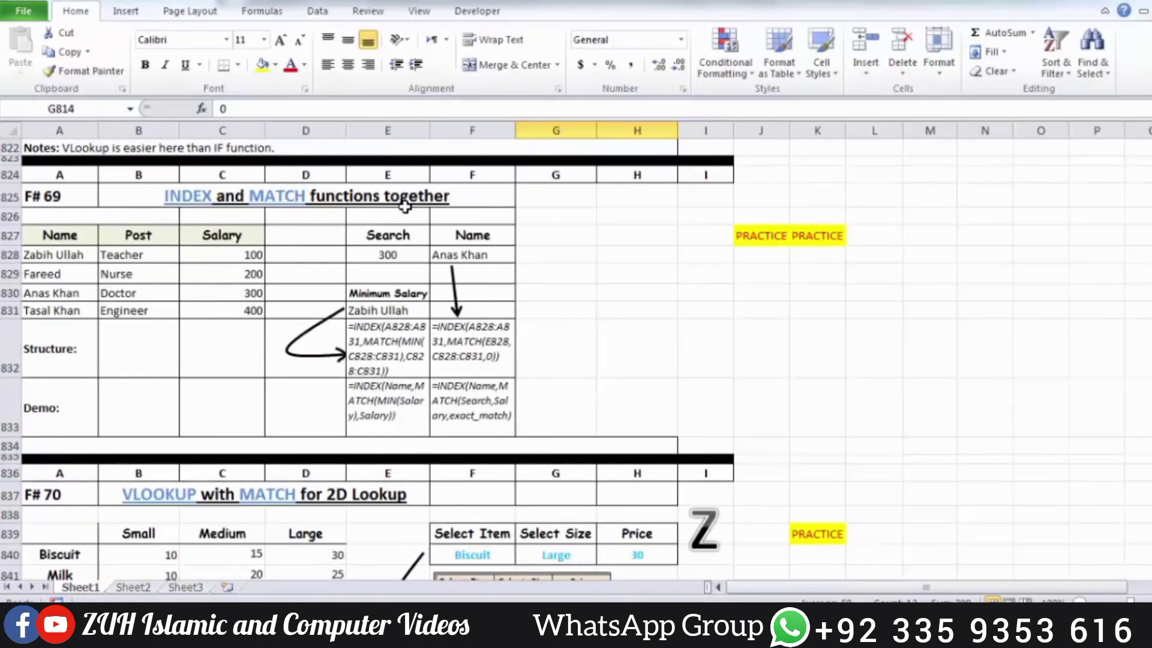
Step: Enter =INDEX(A828:A831,MATCH(E828,C828:C831,0)) in J828 to return the name for salary 300
click(759, 264)
text(=ind)
key(Tab)
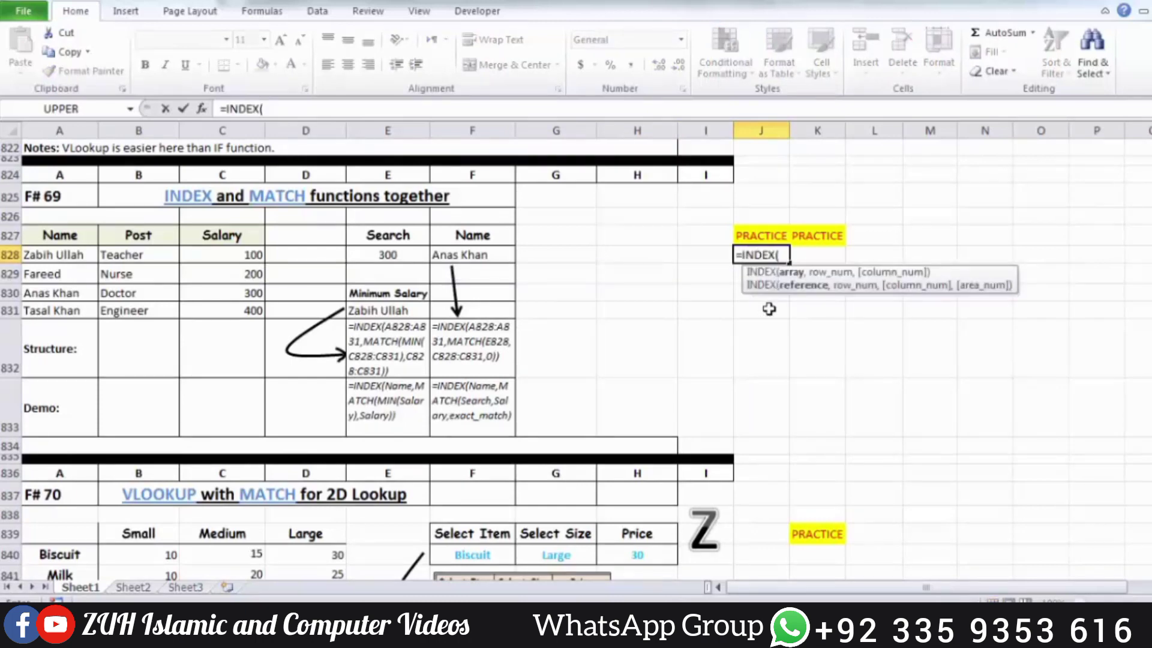
drag(66, 255, 68, 308)
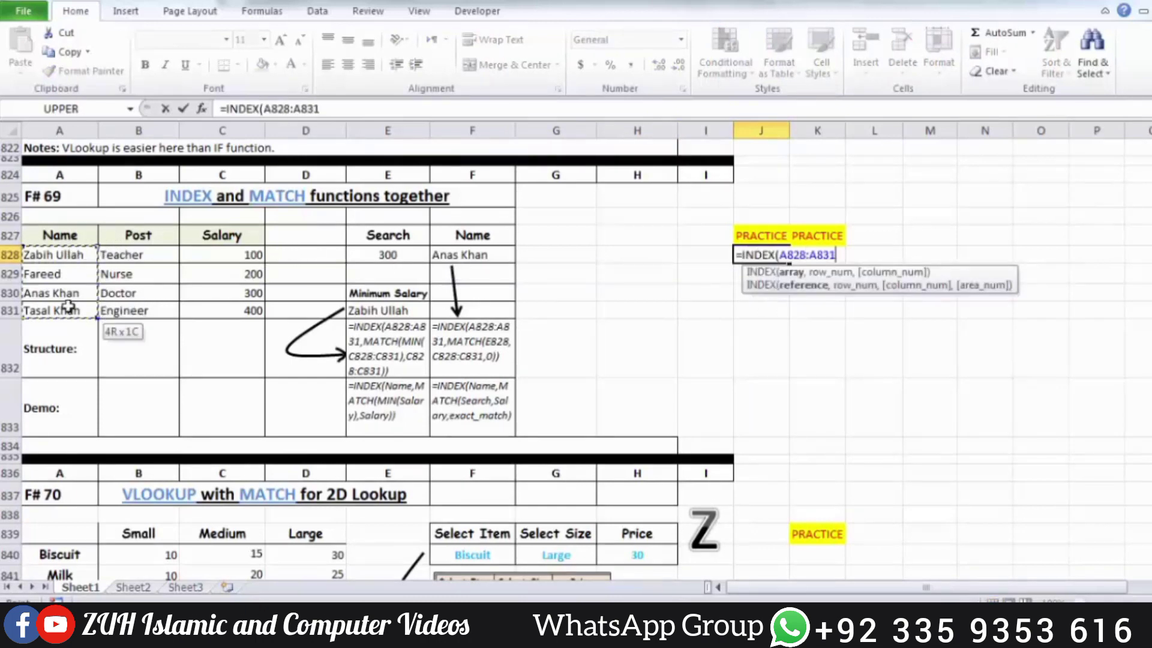
text(,)
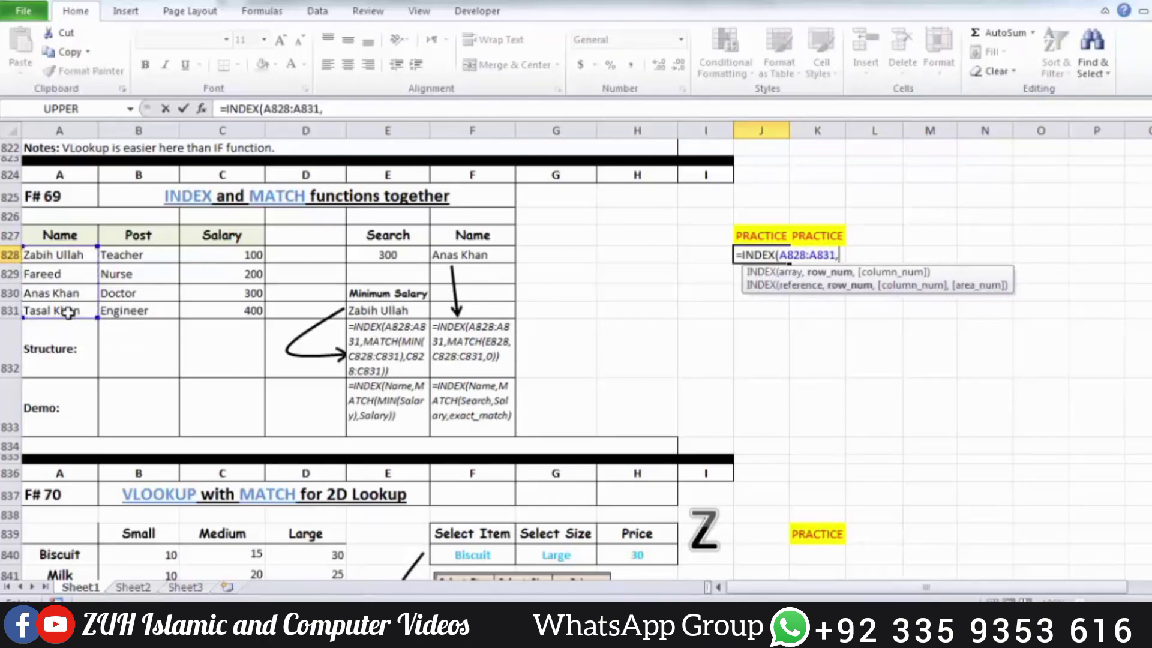
text(match)
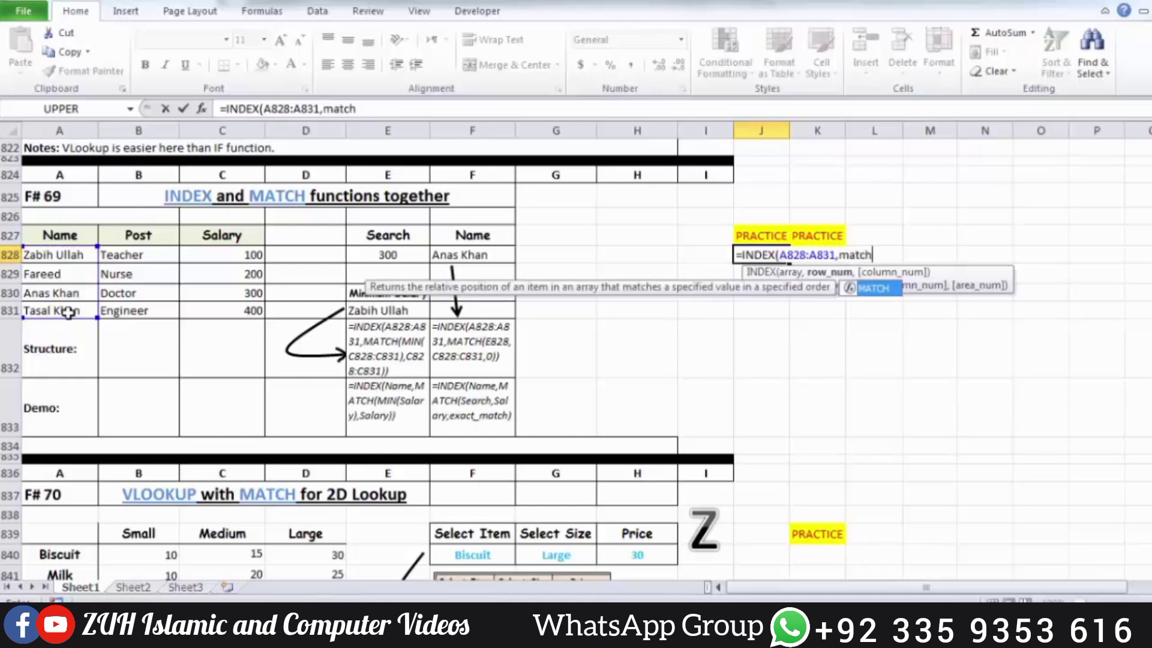
key(Tab)
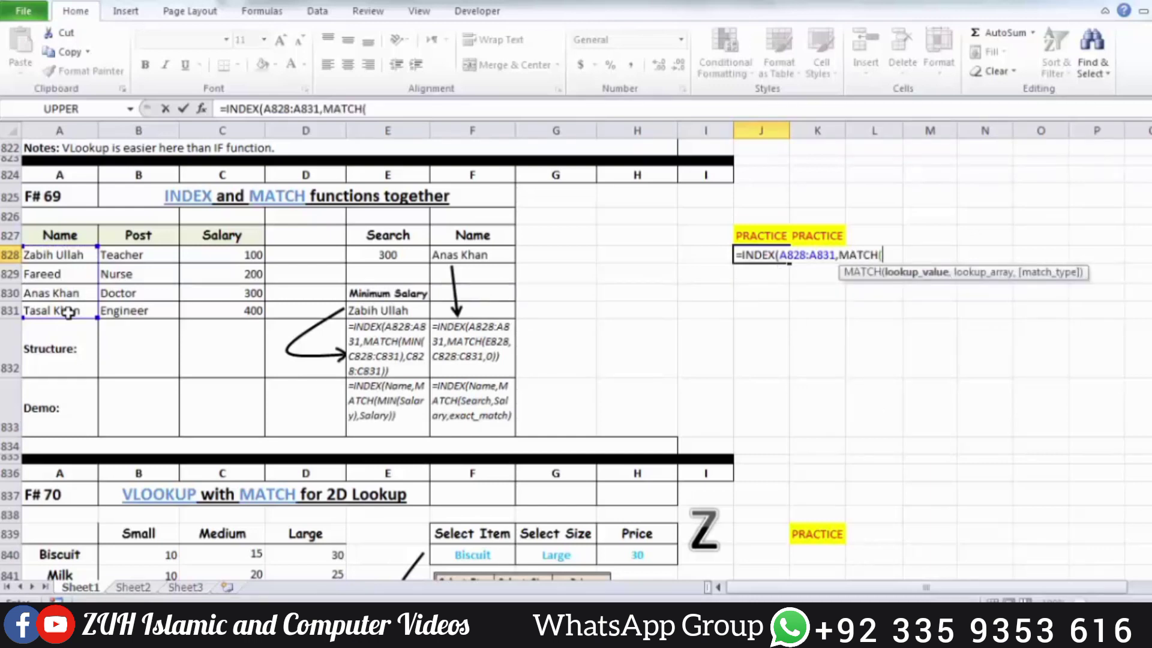
click(398, 250)
text(,)
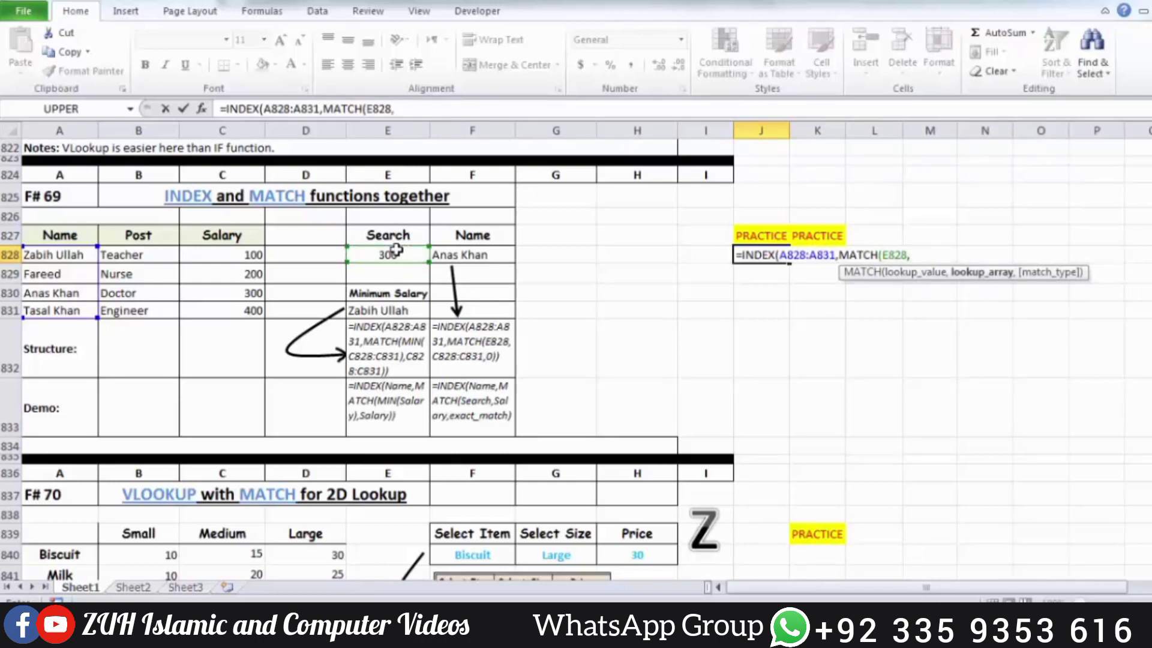
drag(246, 254, 245, 309)
text(,)
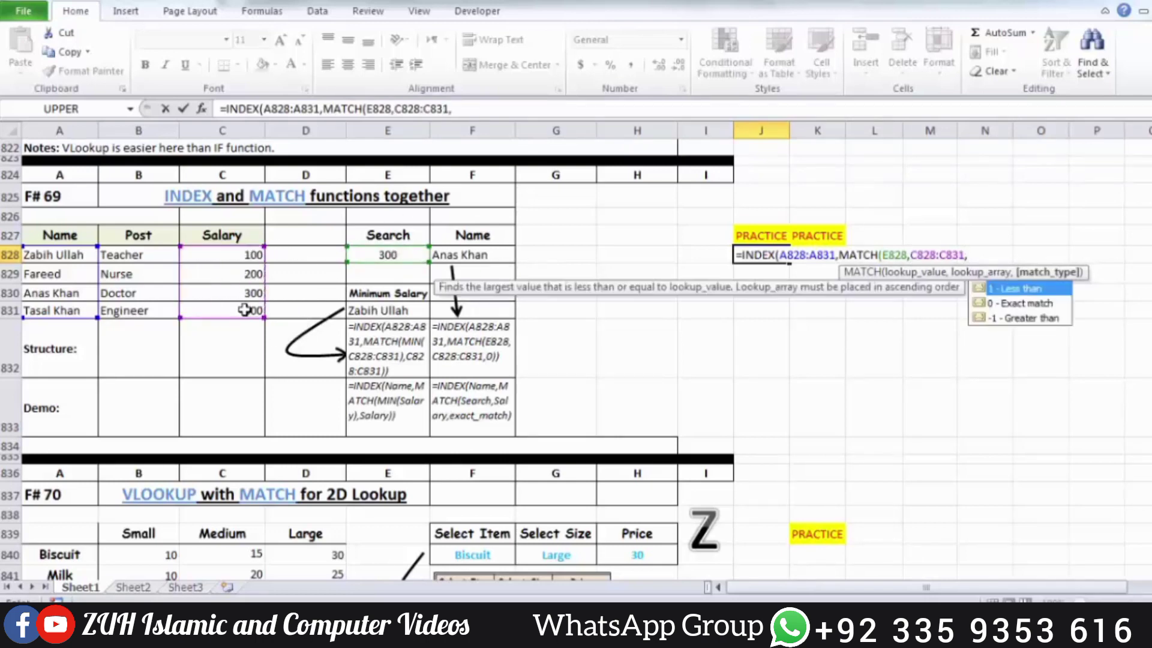
key(Down)
key(Tab)
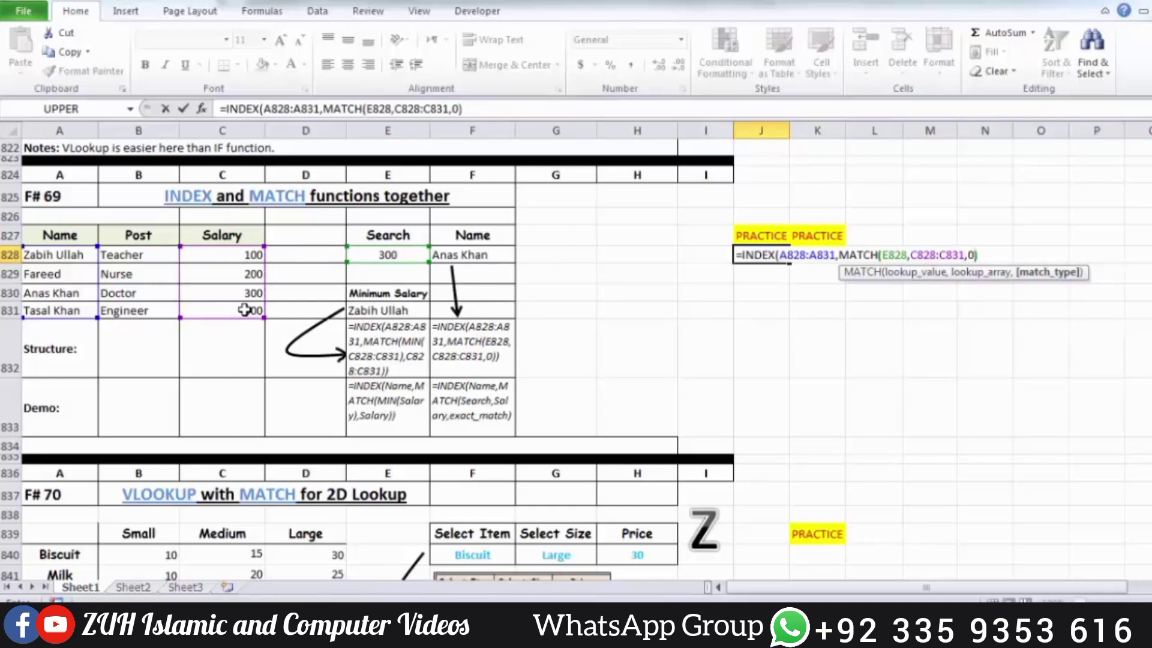
text())
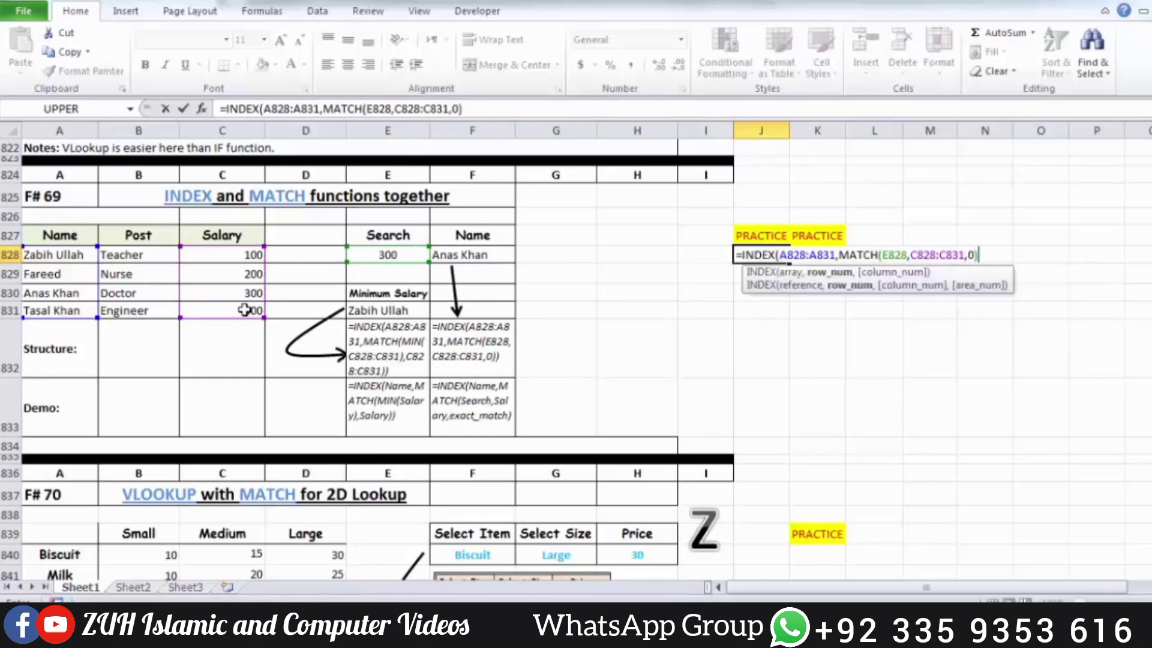
key(Return)
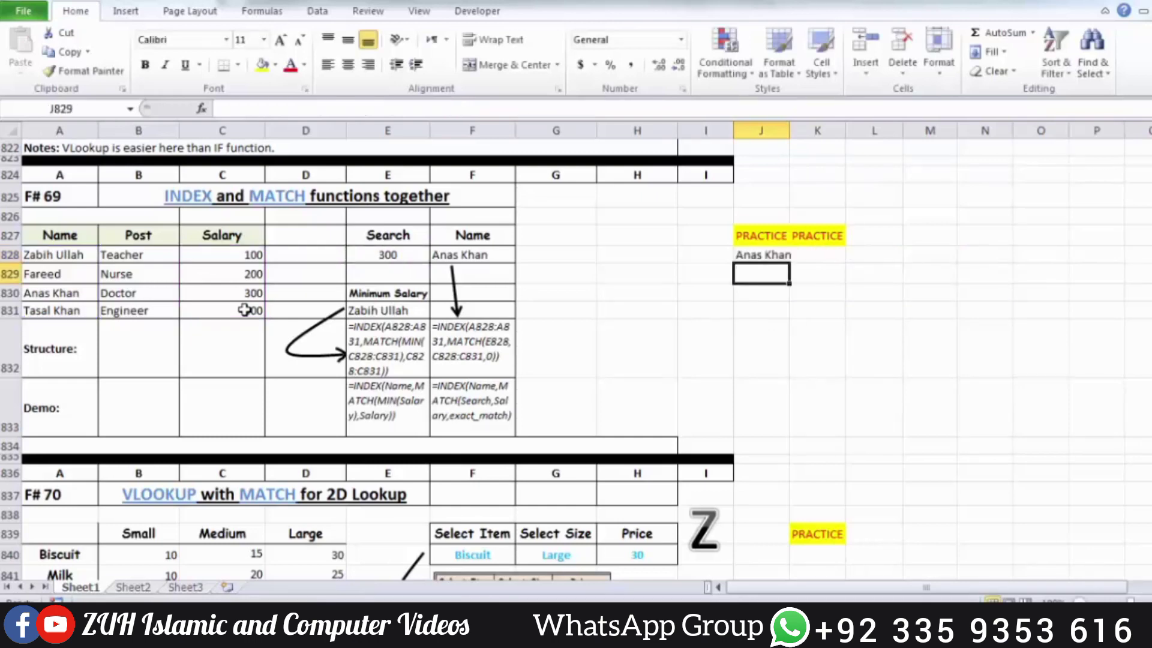
click(759, 255)
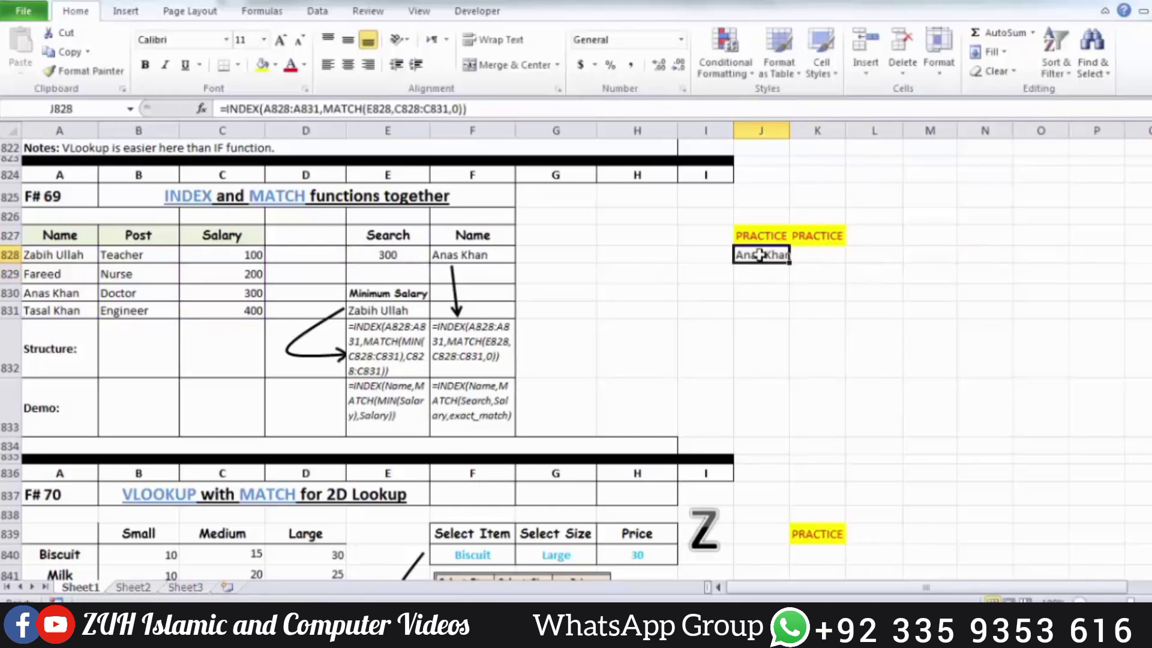
click(384, 257)
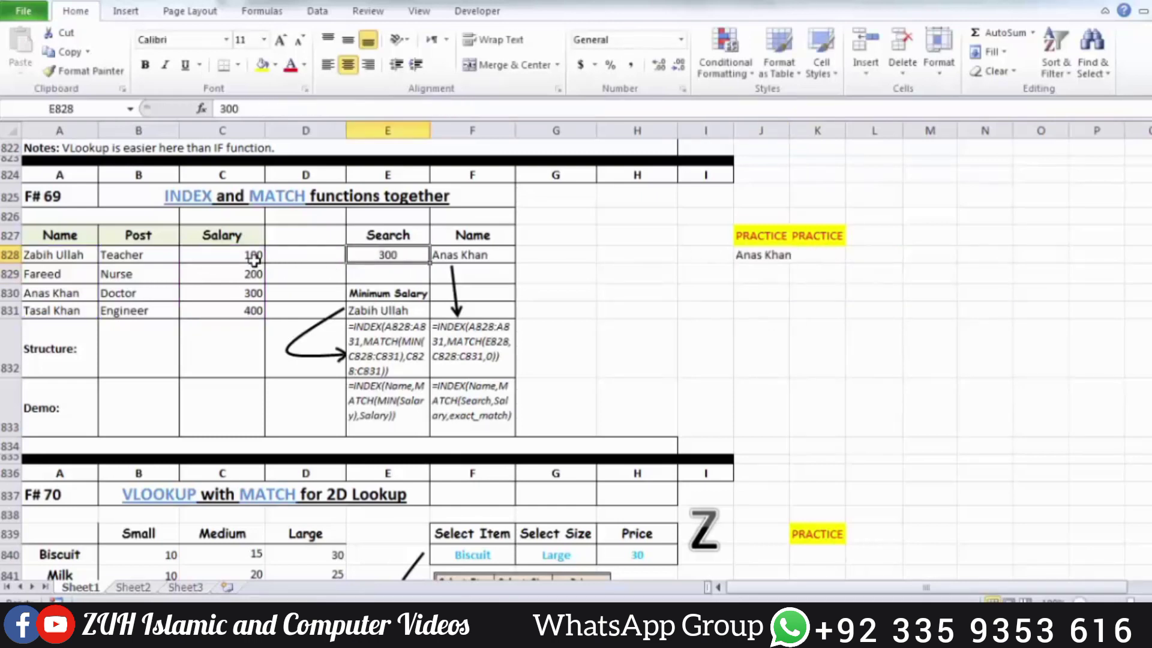
drag(252, 257, 249, 296)
click(249, 296)
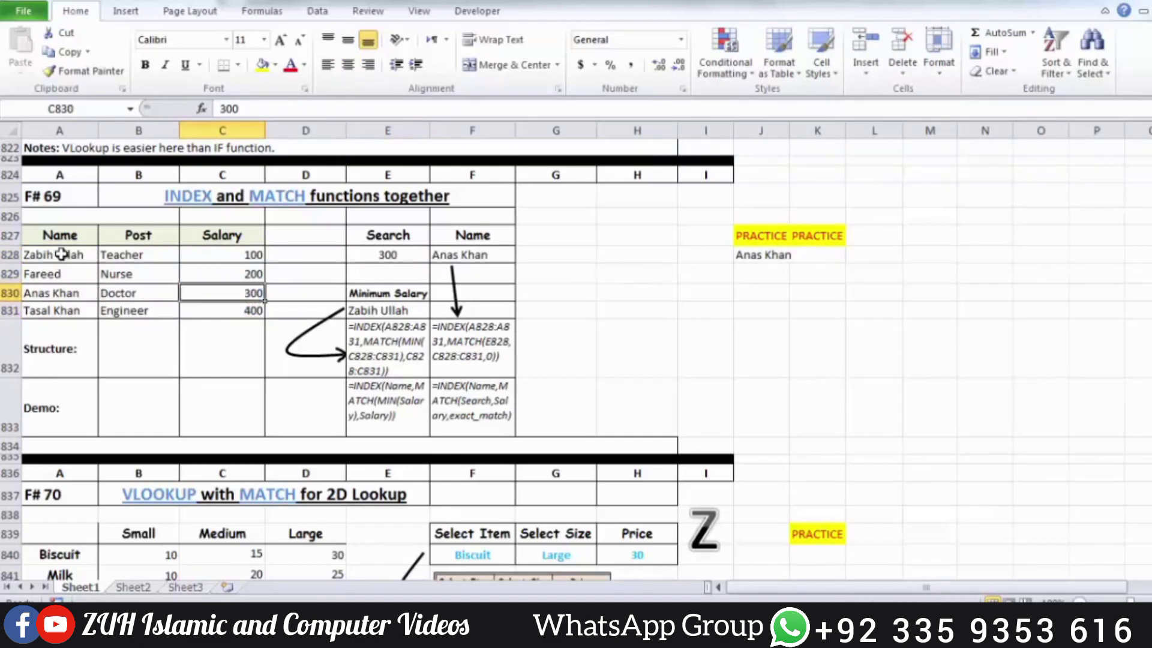
drag(62, 254, 62, 293)
click(60, 293)
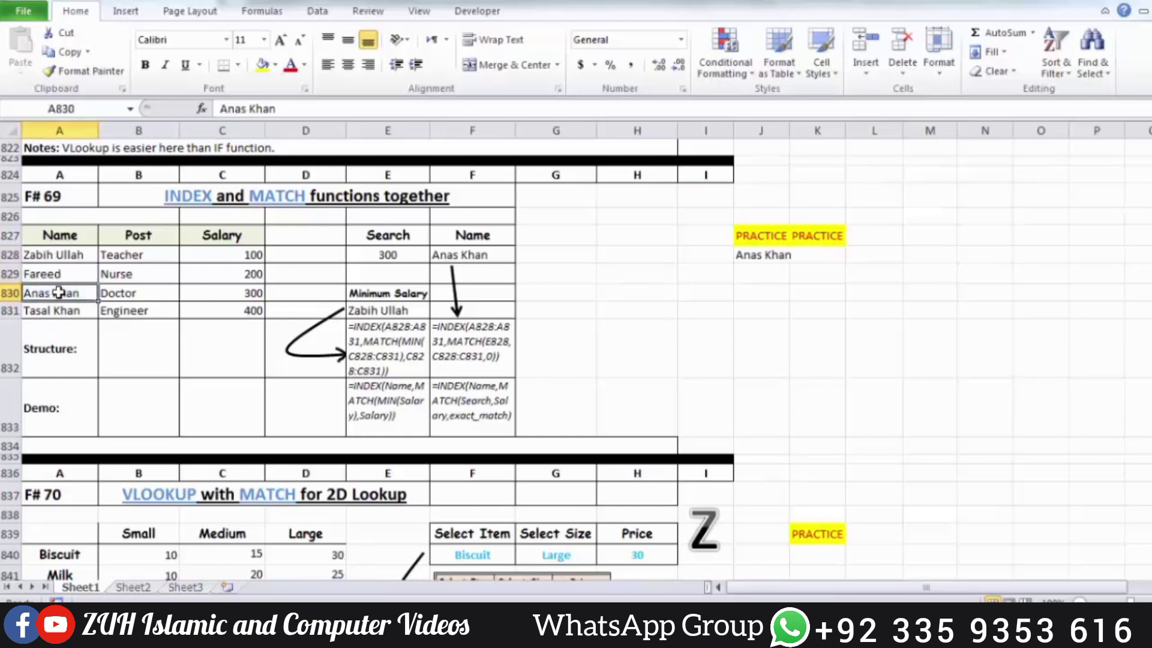
Step: Enter 200 as the search salary in E828 and trace the match to Fareed in row 829
click(384, 254)
text(200)
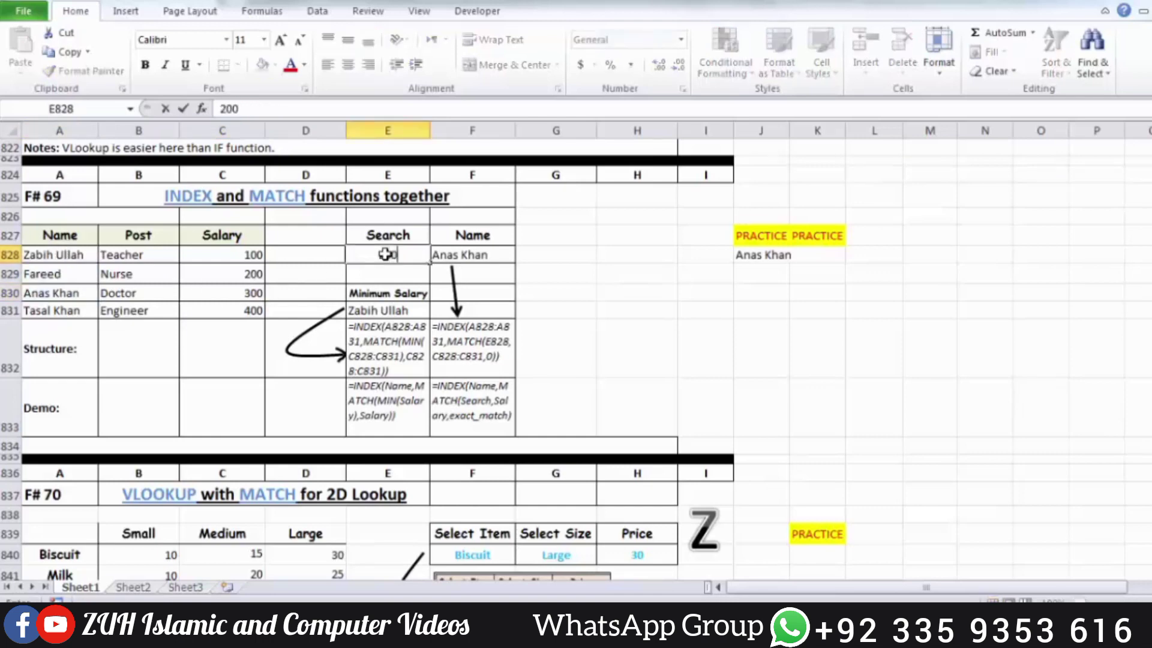
key(Return)
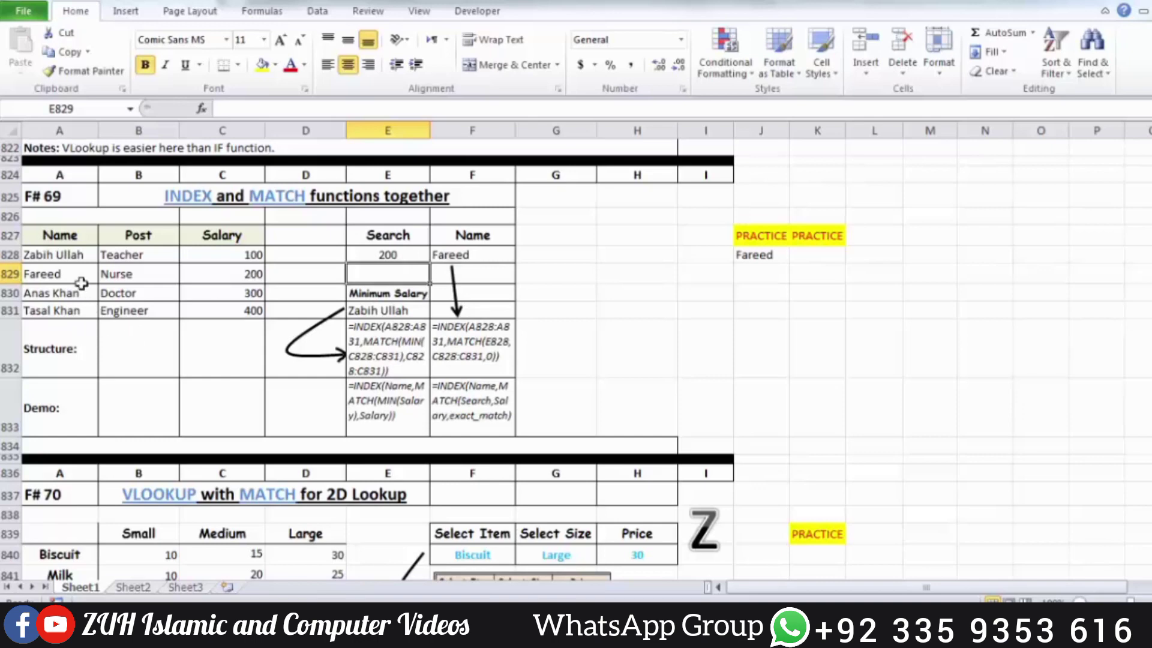
drag(66, 274, 231, 274)
click(226, 273)
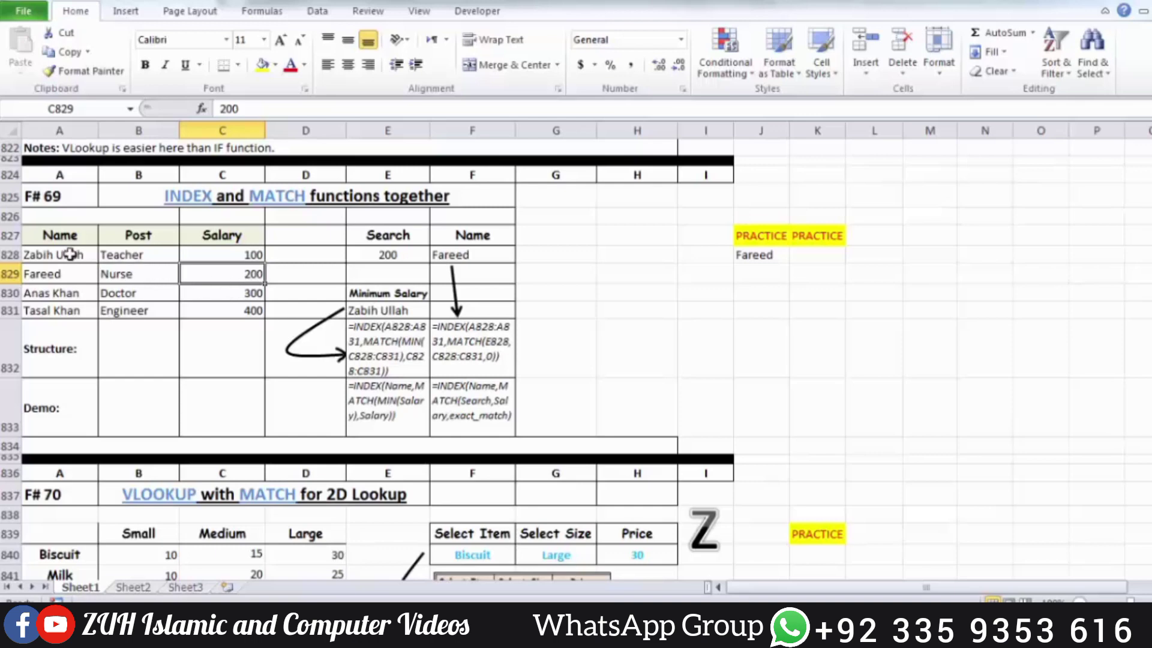
drag(70, 255, 71, 324)
click(51, 270)
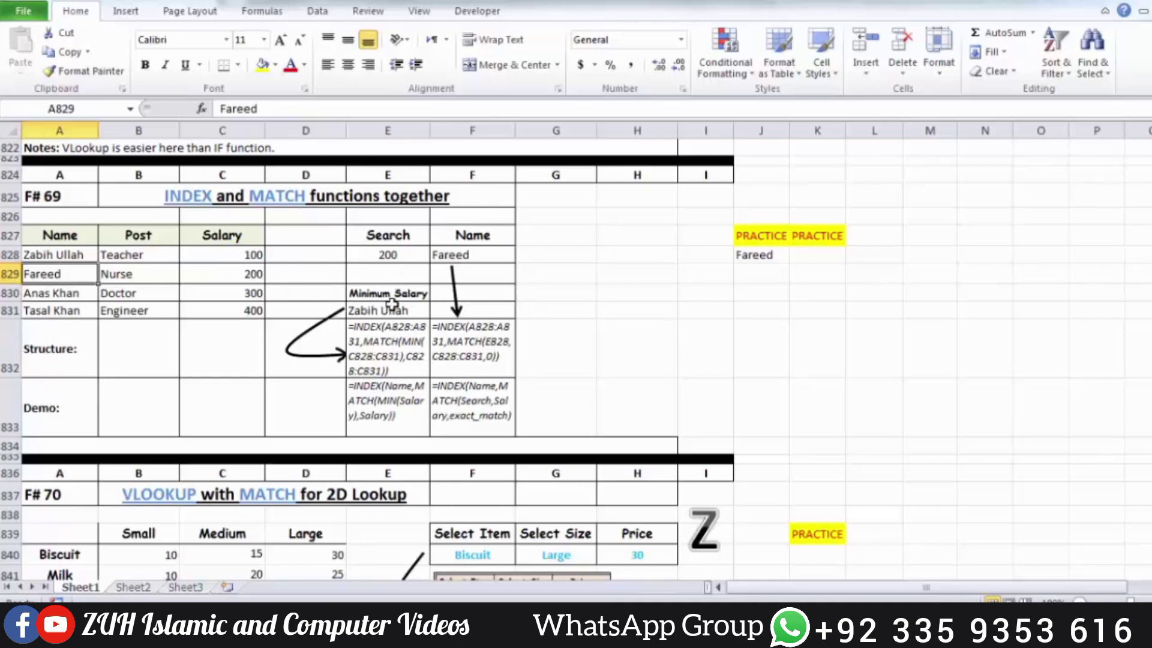
Step: Enter =INDEX(A828:A831,MATCH(MIN(C828:C831),C828:C831,0)) in K828 to return the lowest-salary name
click(819, 254)
text(=)
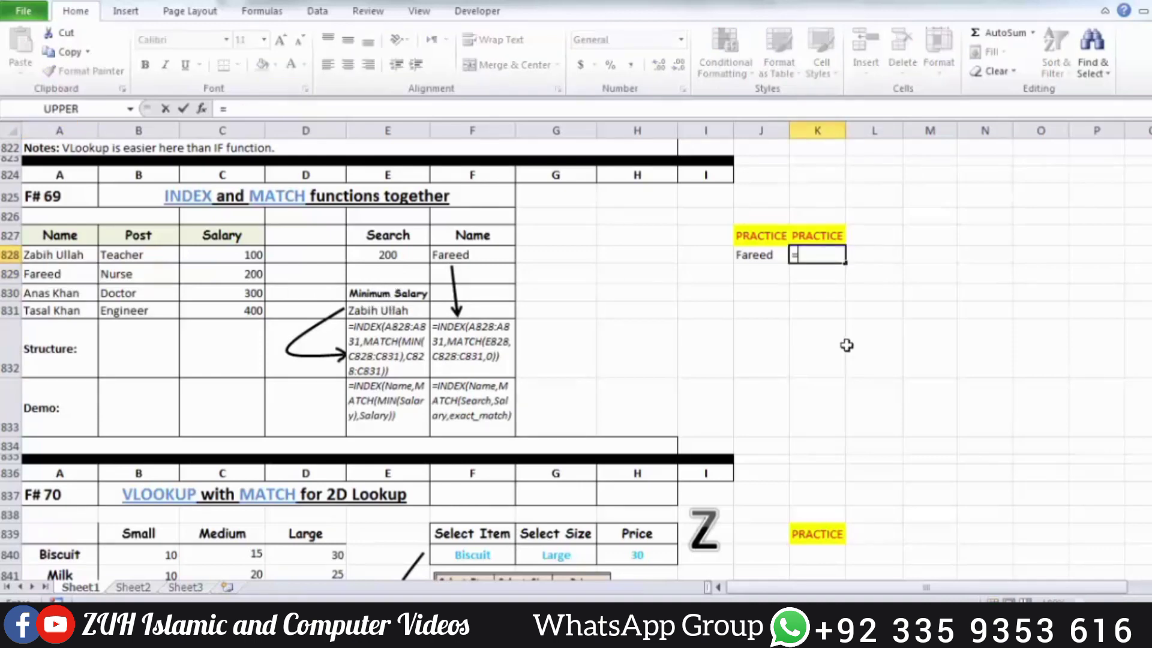
text(INDEX()
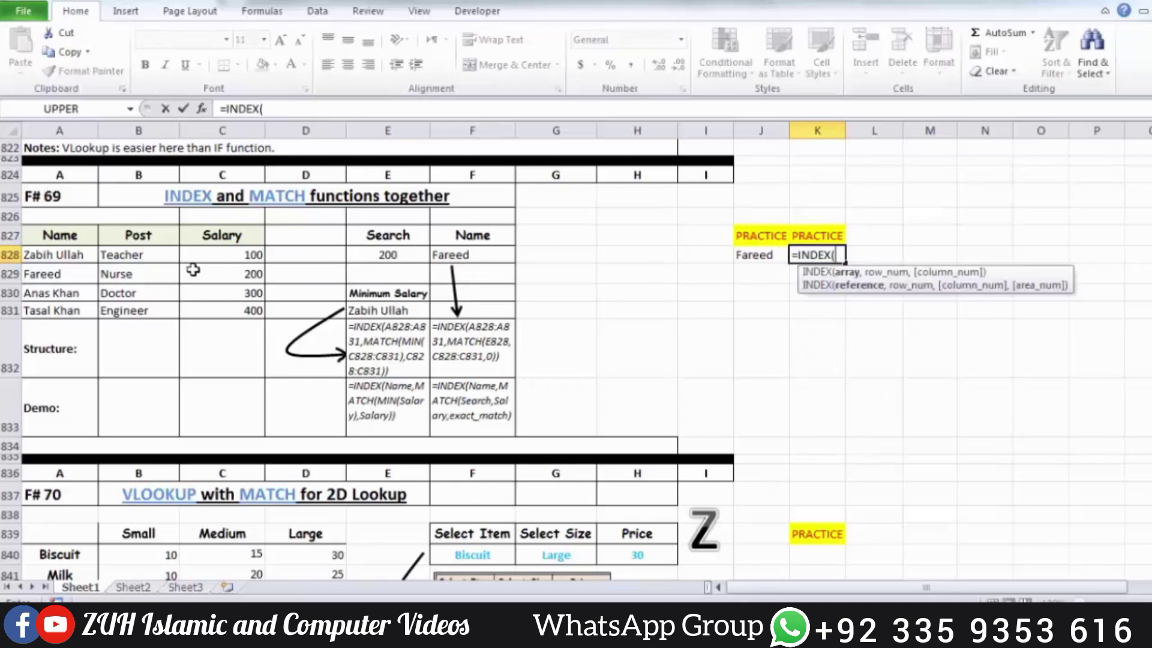
drag(65, 252, 68, 305)
text(,)
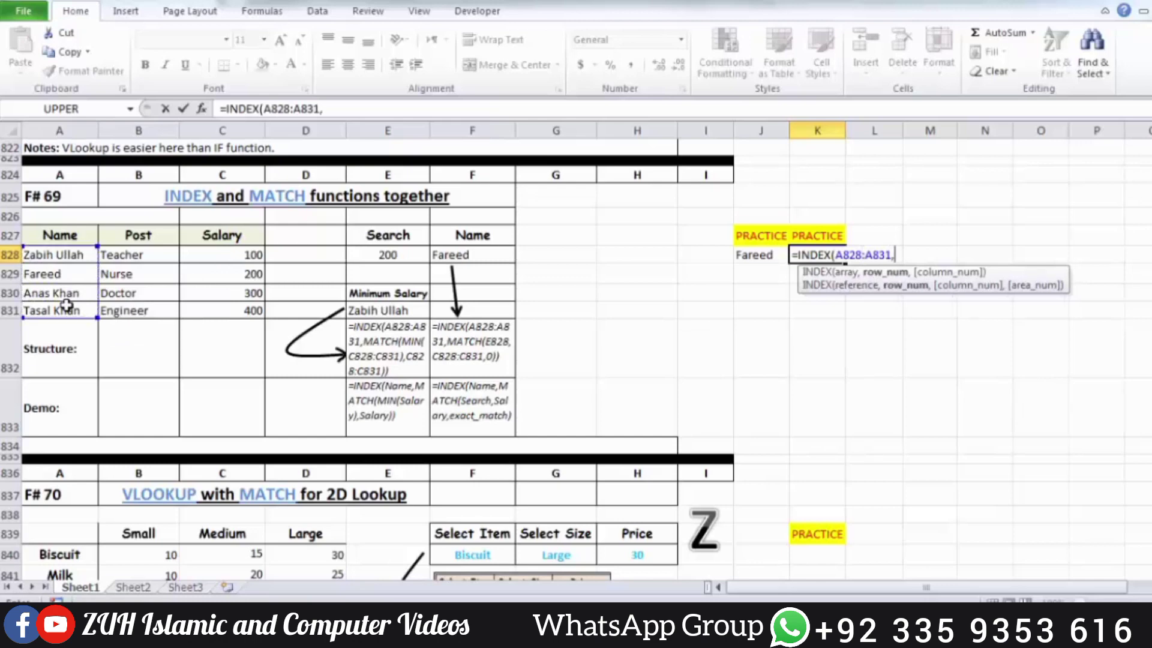
text(match)
key(Tab)
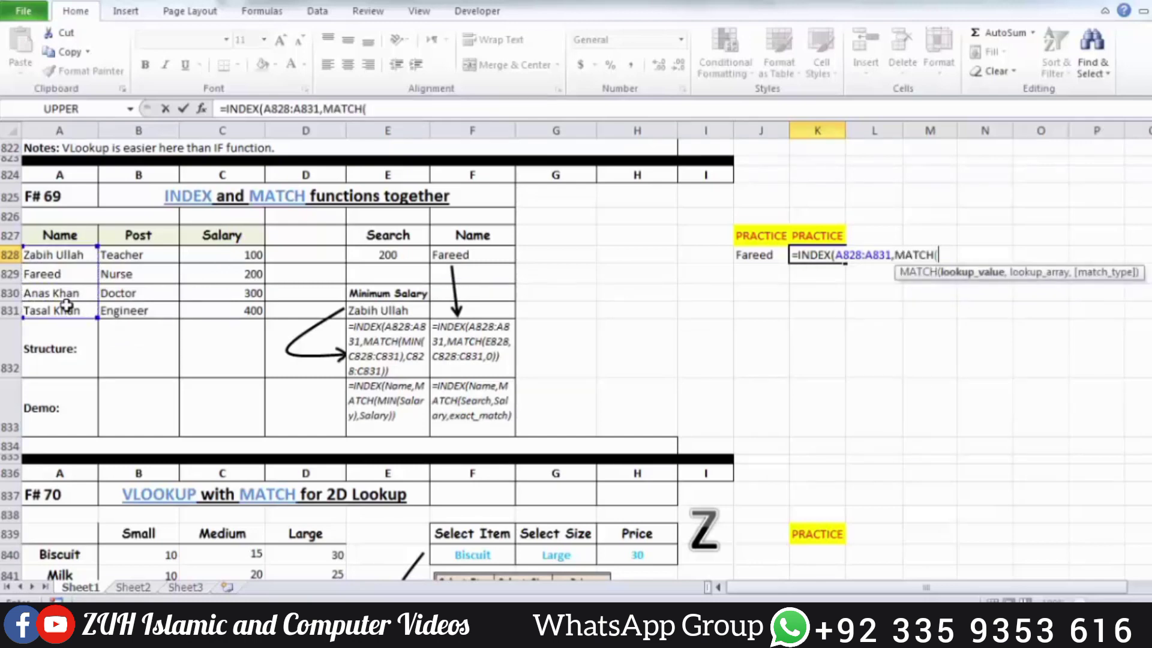
text(min)
key(Tab)
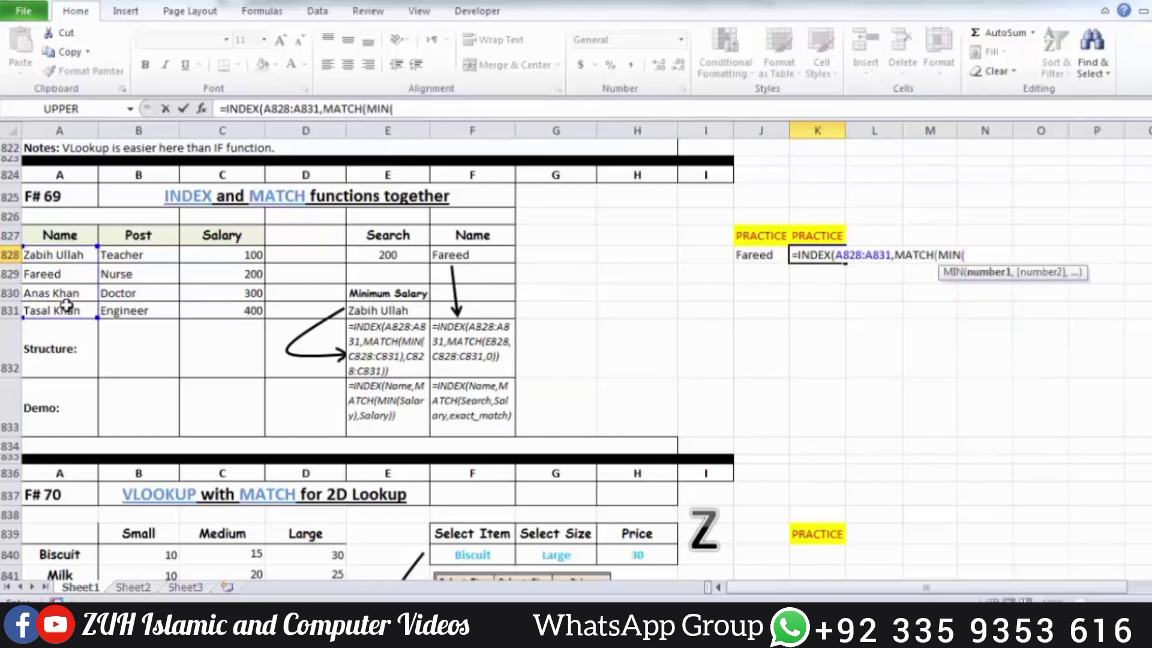
drag(241, 254, 239, 307)
text())
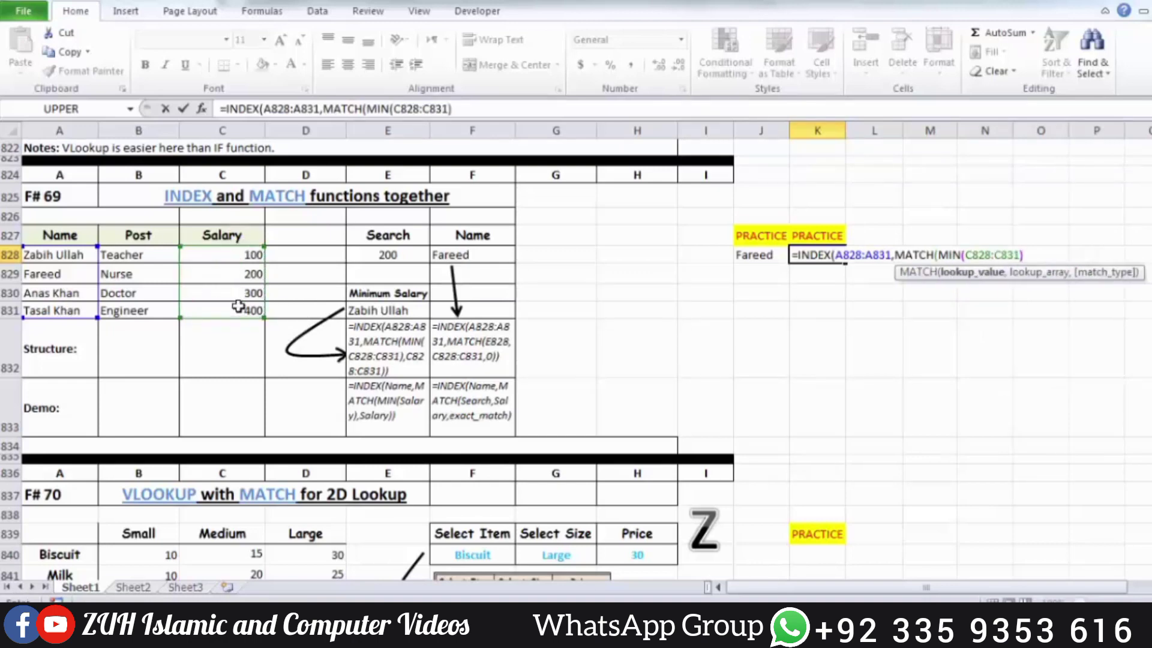
text(,)
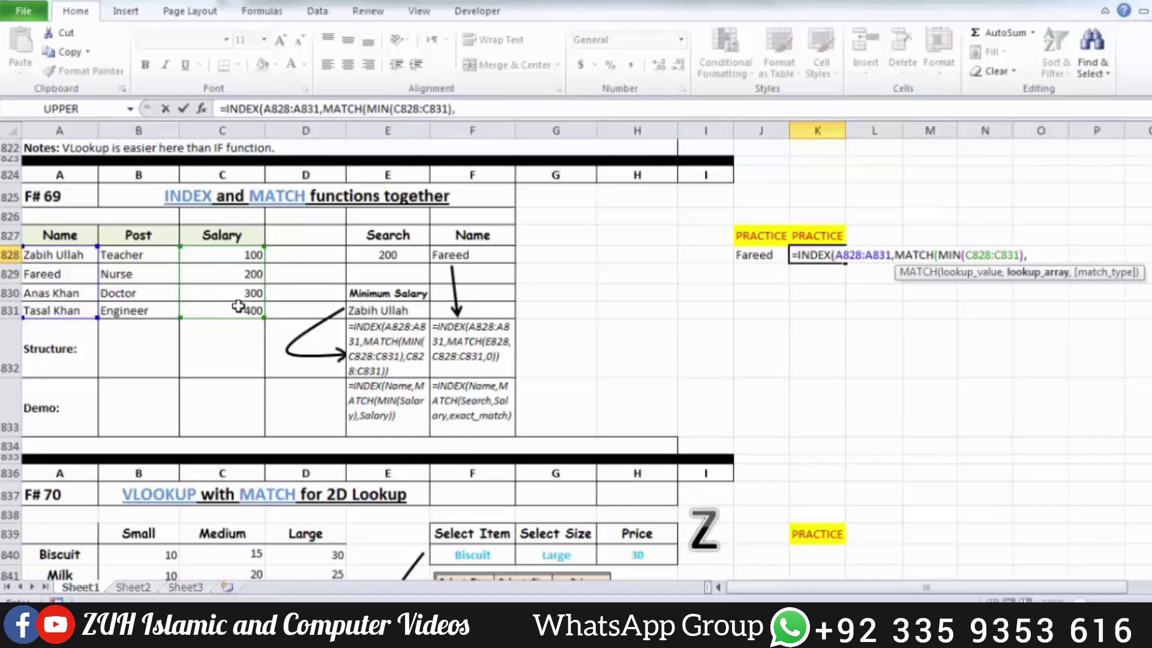
drag(227, 251, 223, 313)
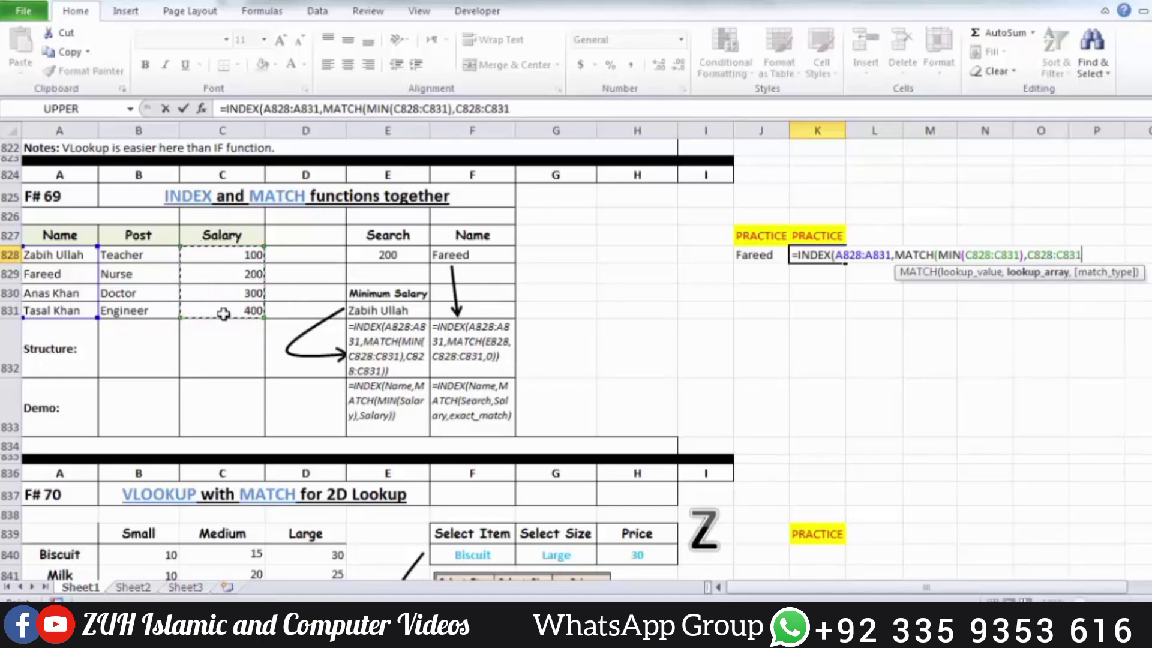
text(,0)
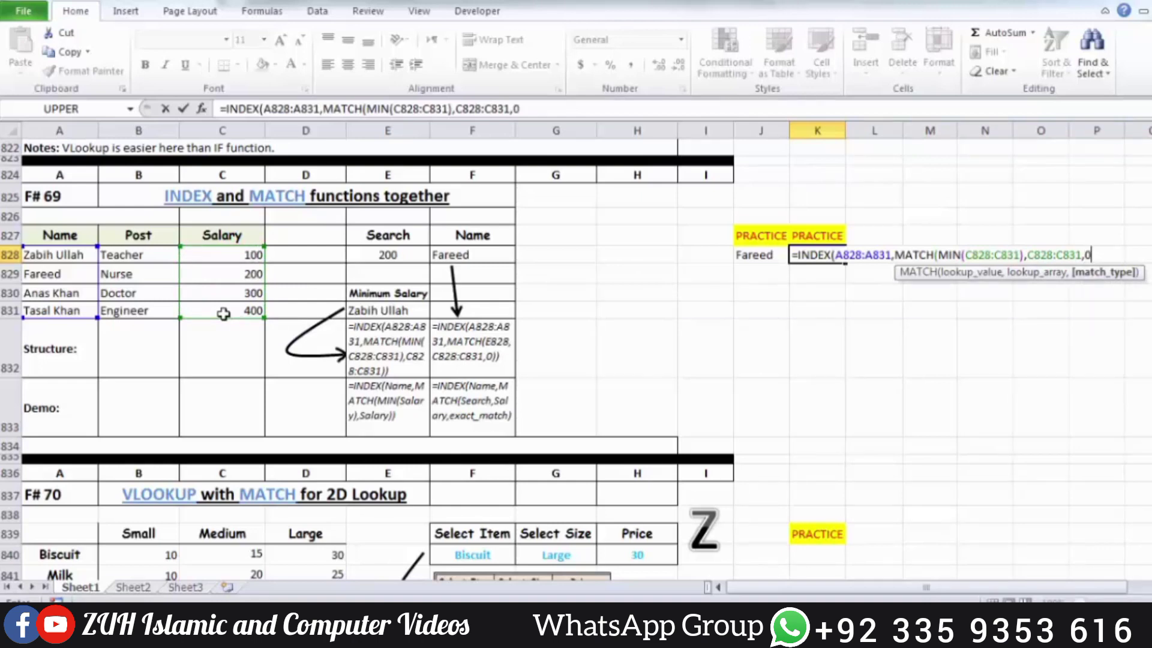
text()))
key(Return)
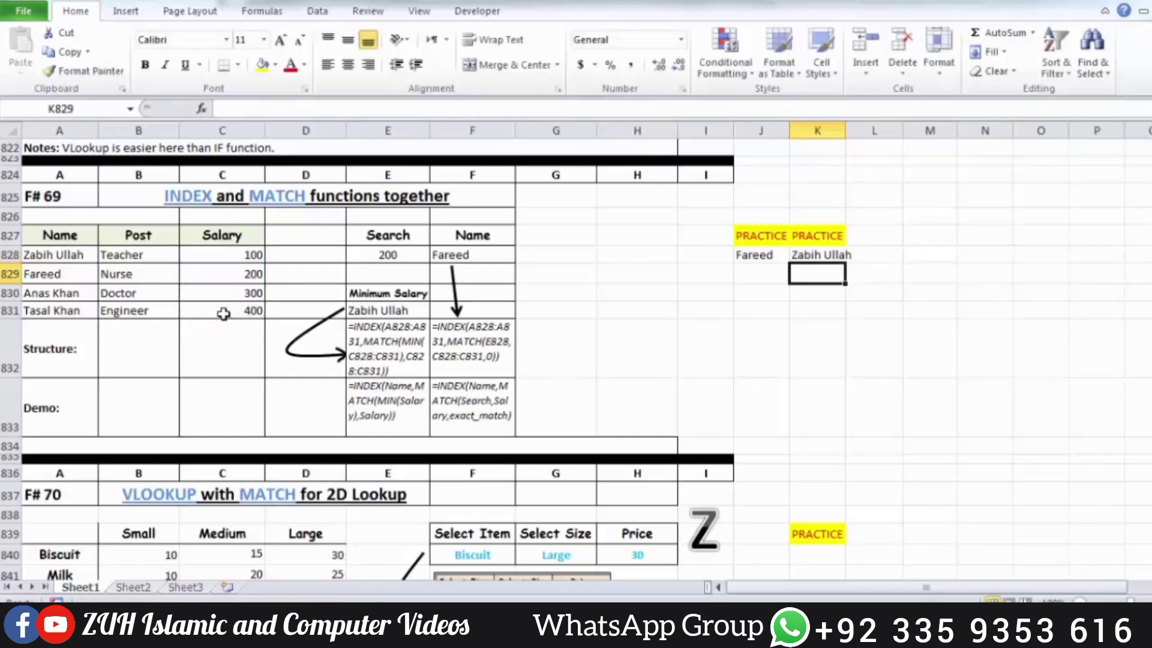
key(Up)
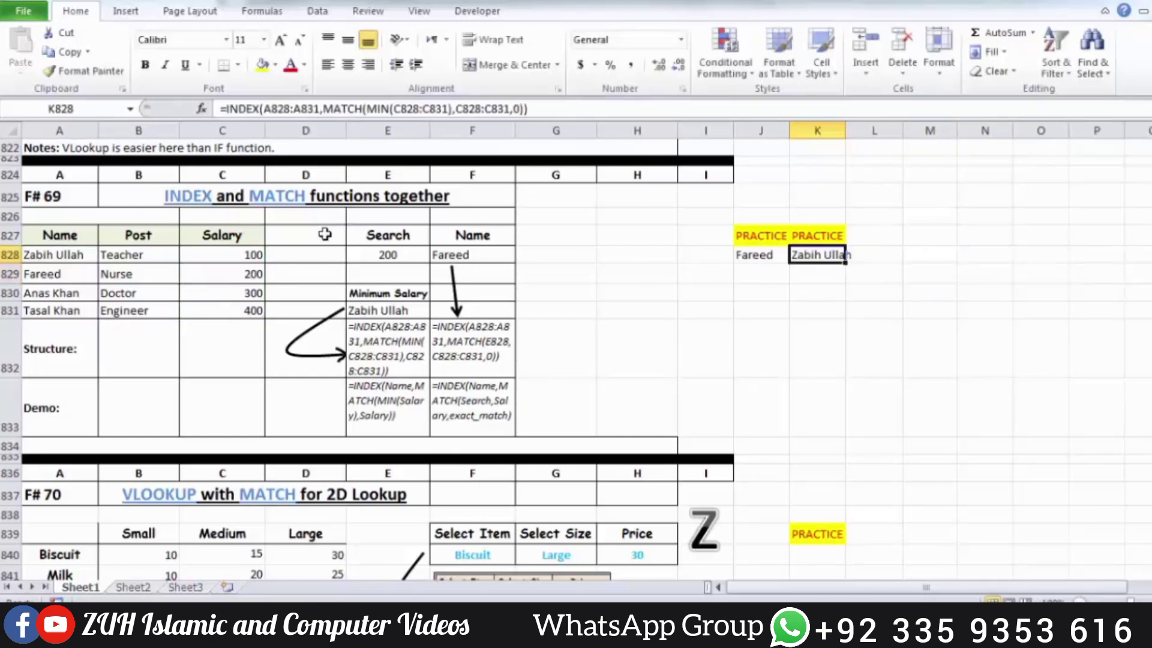
Step: Replace the 300 salary in C830 with 5 to test the minimum lookup
click(231, 262)
click(235, 293)
text(5)
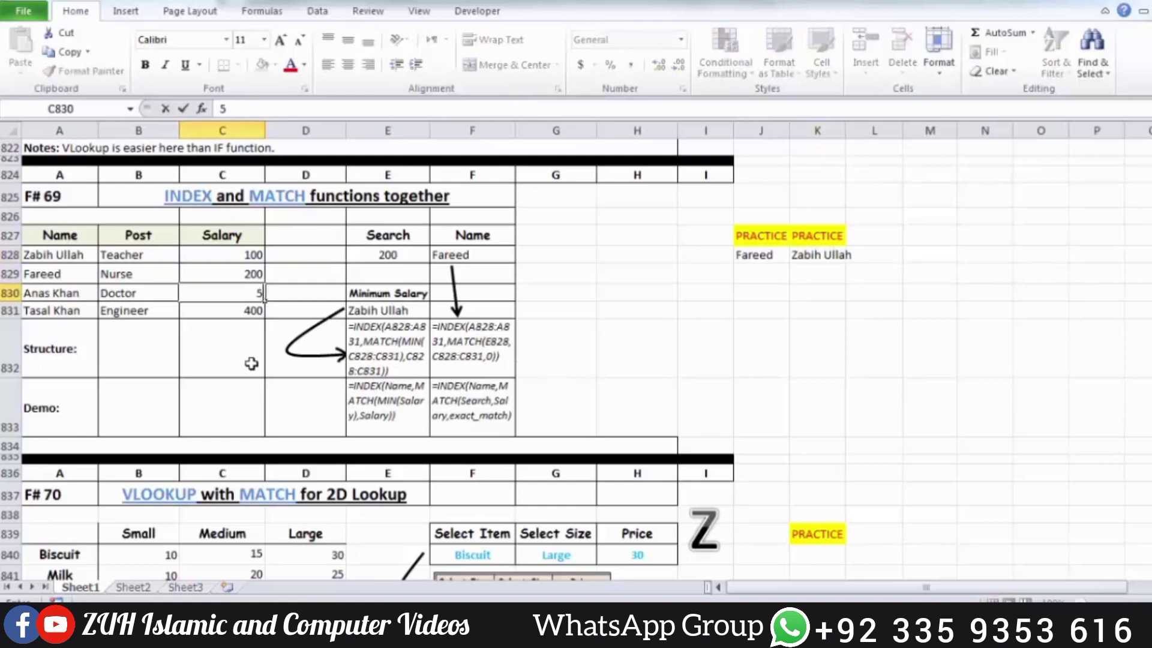
key(Return)
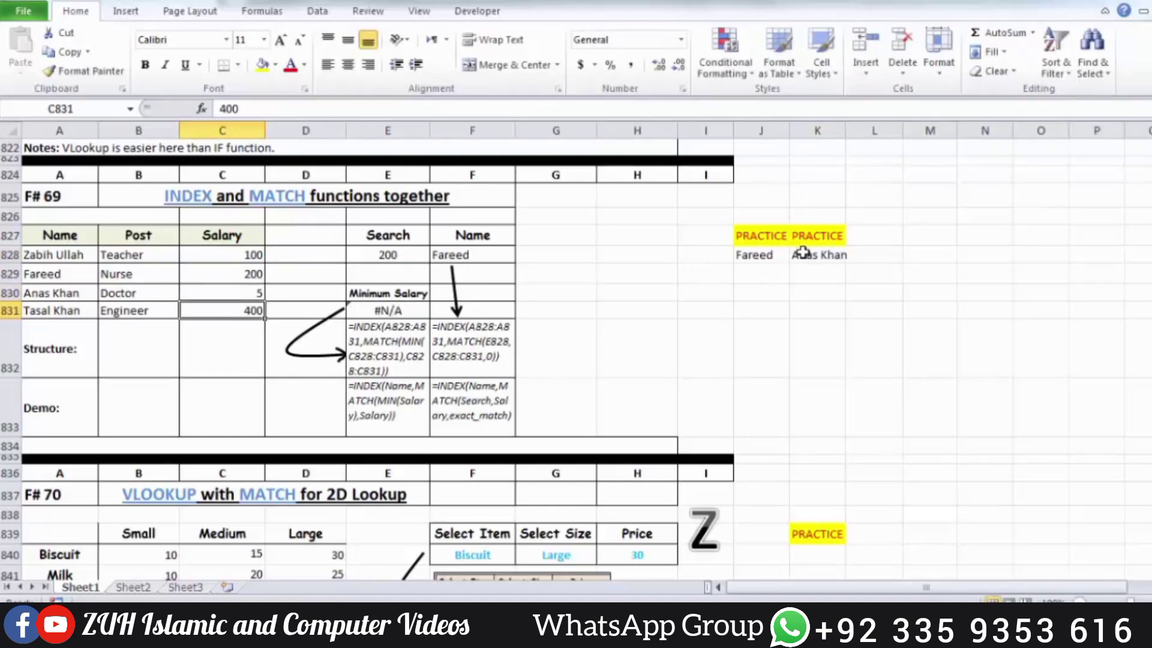
scroll(802, 256, down, 4)
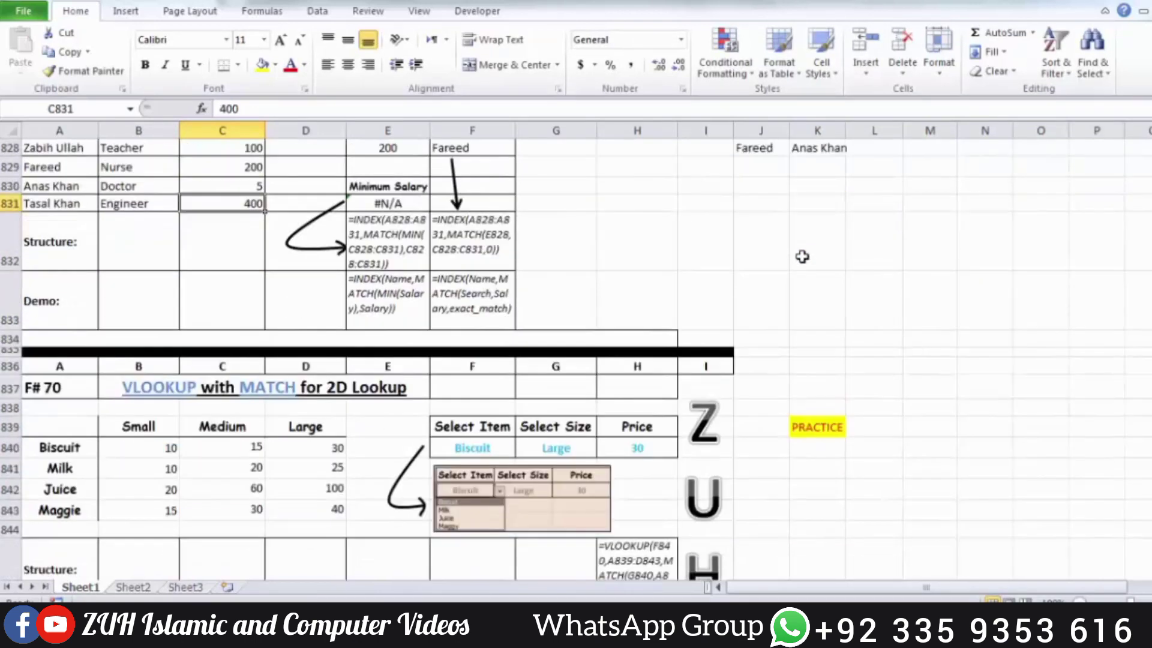
Step: Review the F# 70 table's Small, Medium, Large headers and Biscuit, Milk, Juice, Maggie items
scroll(802, 256, up, 1)
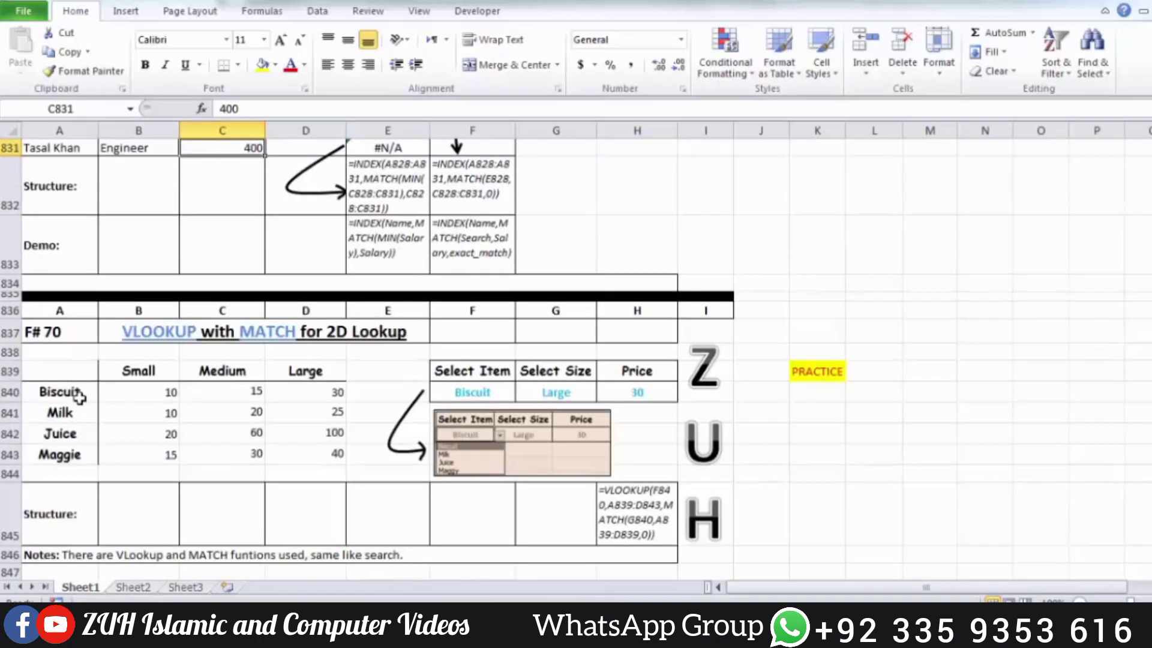
click(138, 382)
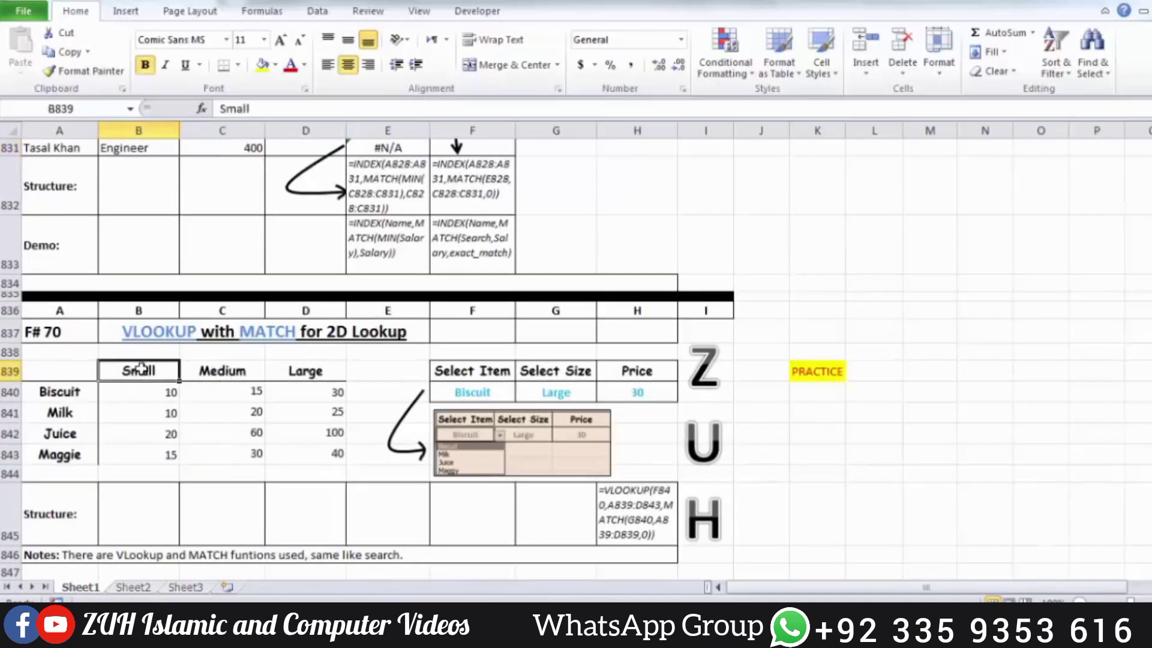
click(216, 366)
click(287, 363)
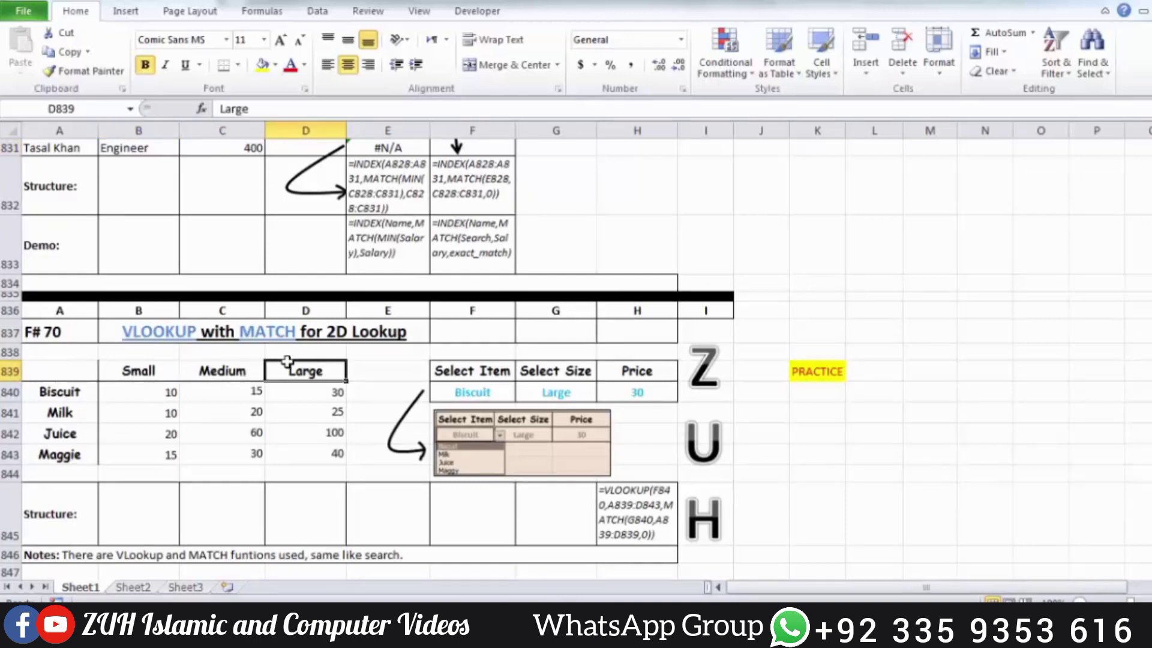
click(54, 389)
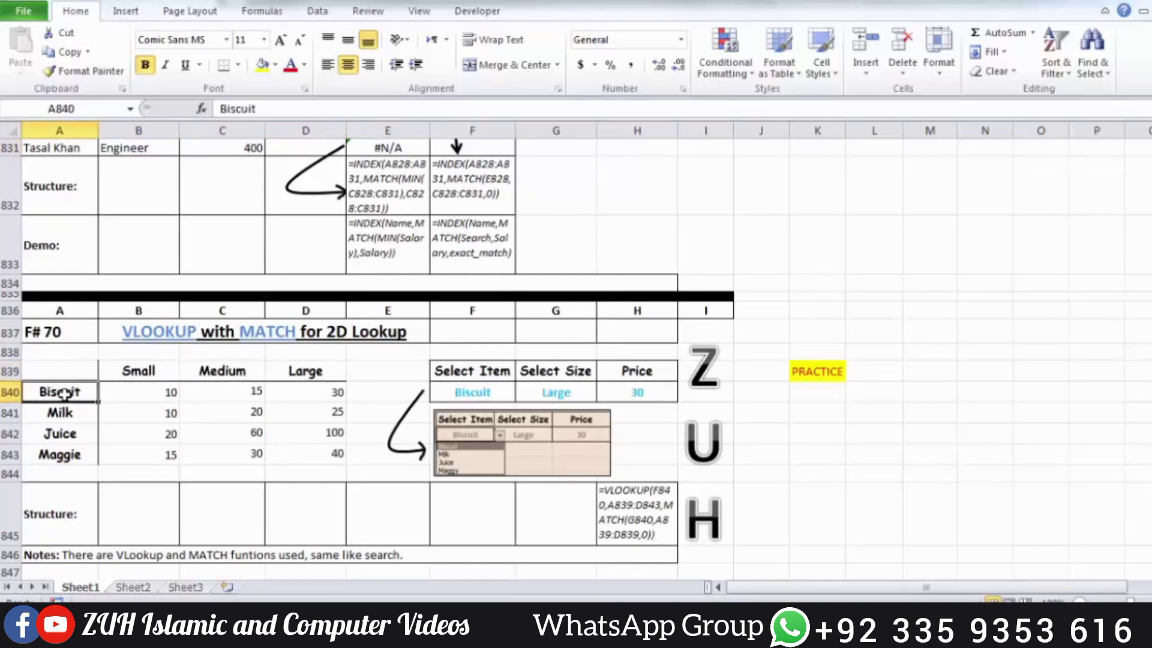
click(63, 416)
click(67, 431)
click(67, 459)
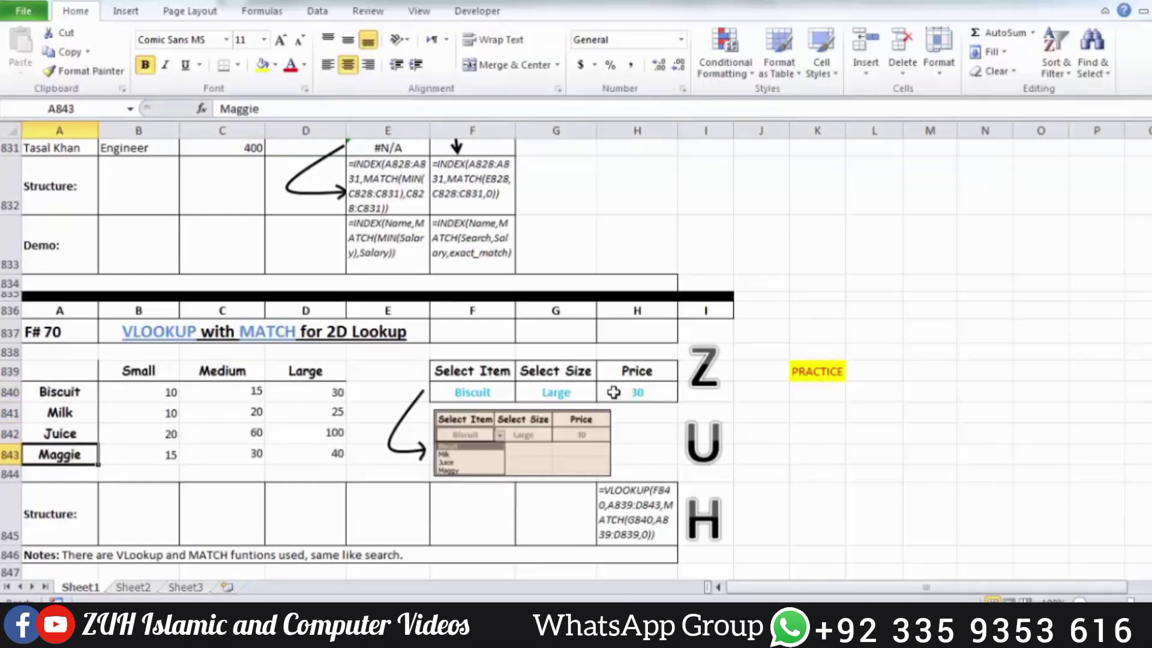
Step: Copy the PRACTICE label from K839 into L839
click(838, 375)
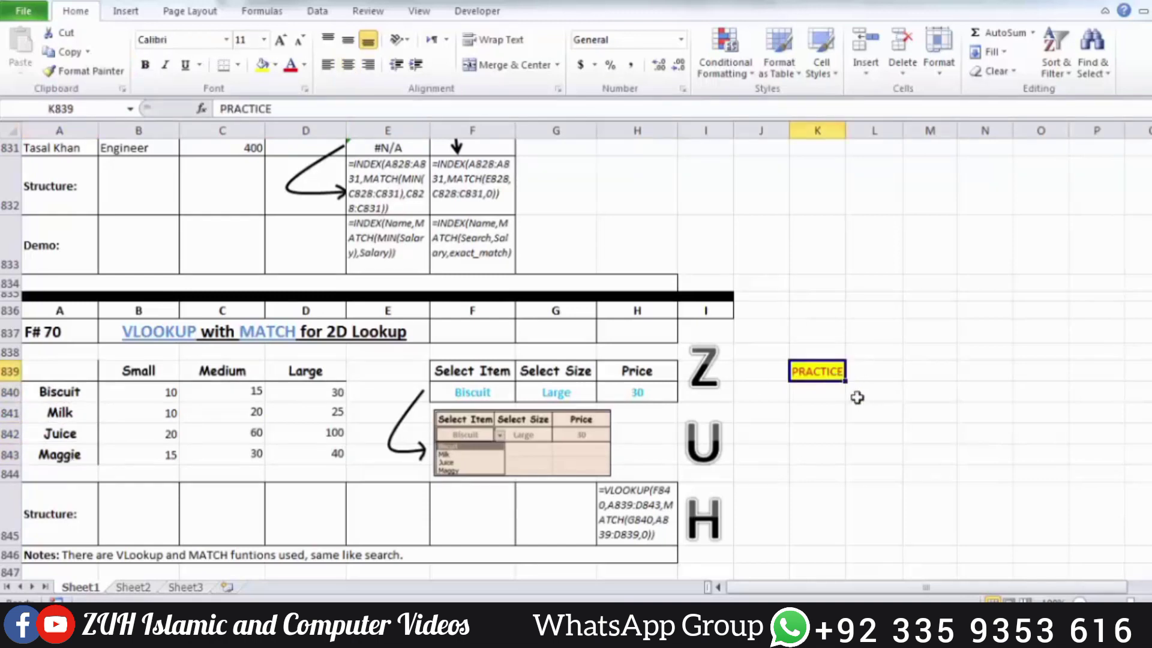
key(ctrl+c)
key(Right)
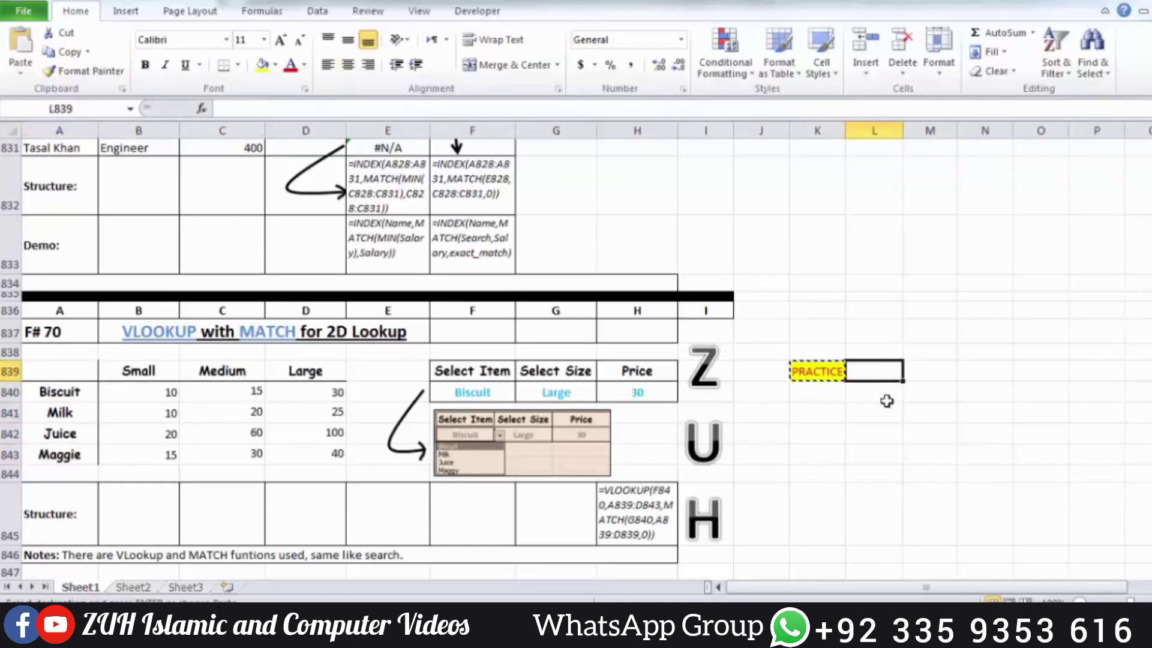
key(ctrl+v)
key(ctrl)
key(Escape)
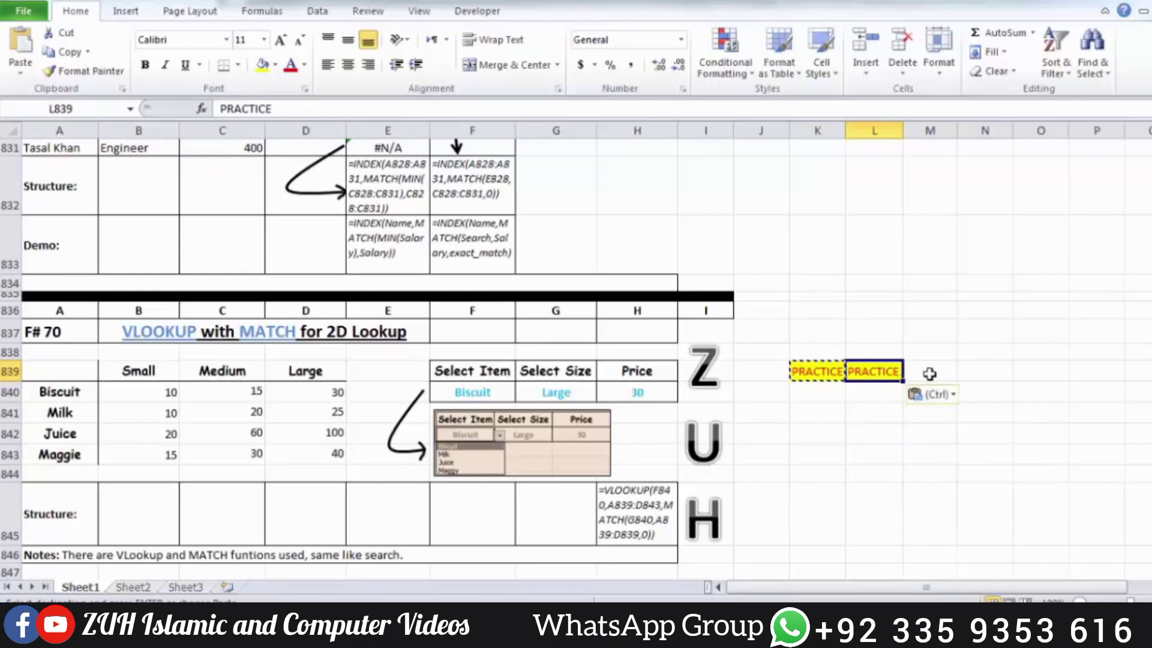
click(929, 373)
Step: Paste PRACTICE into M839 and give K840 a list dropdown sourced from items A840:A843
key(ctrl+v)
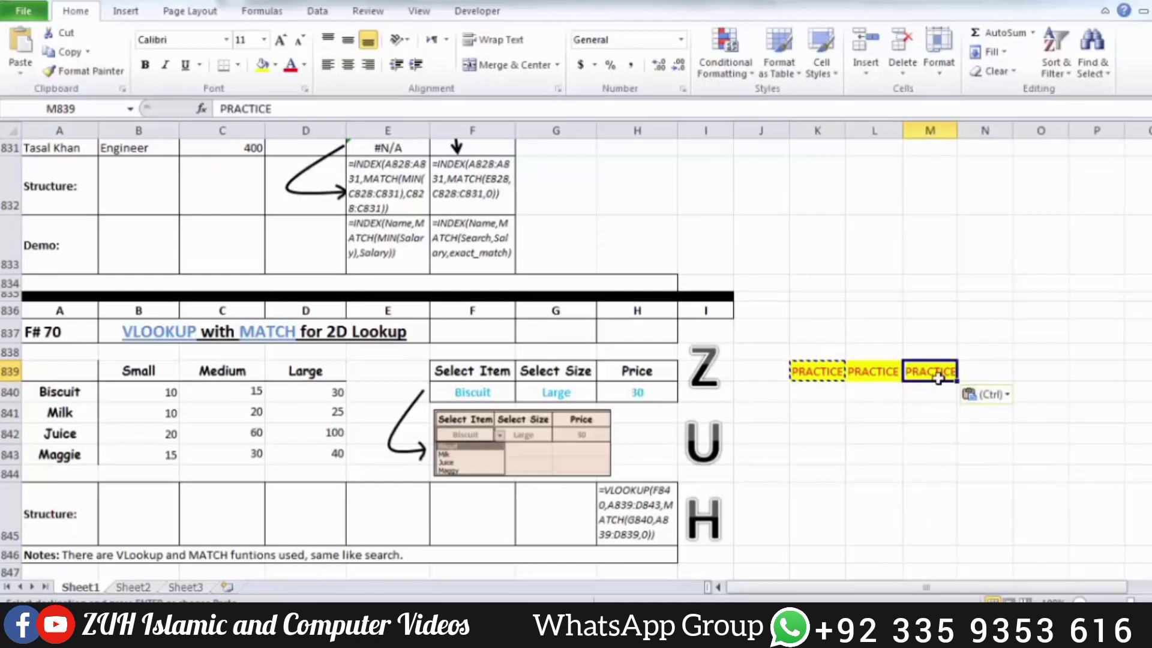
click(822, 397)
key(Escape)
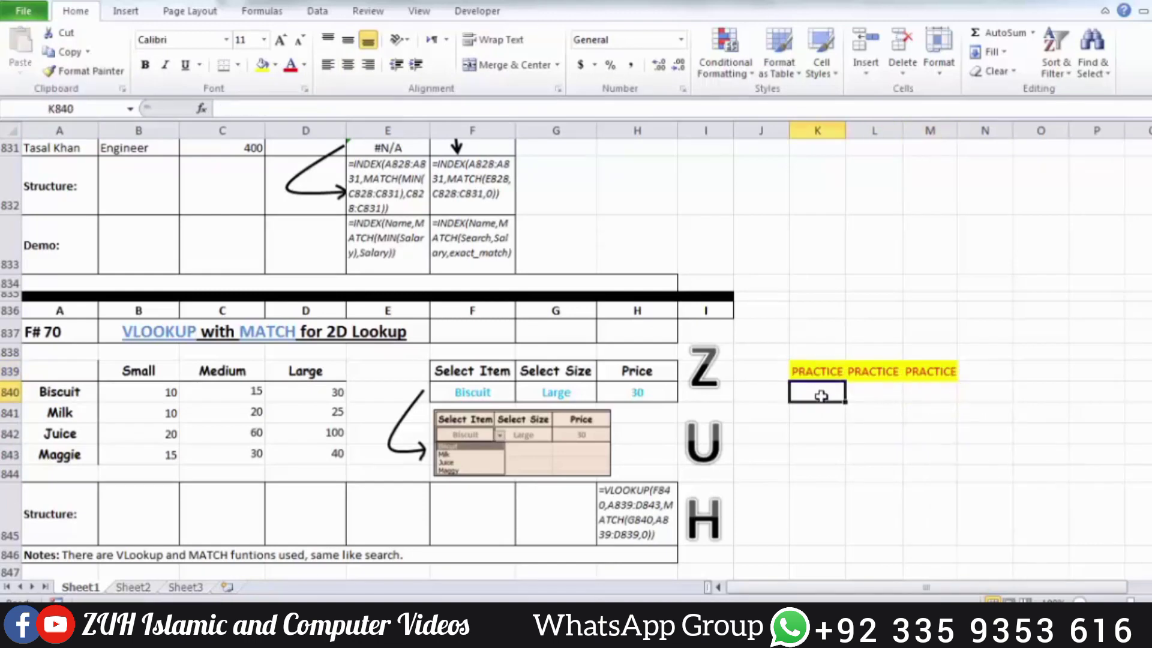
click(317, 12)
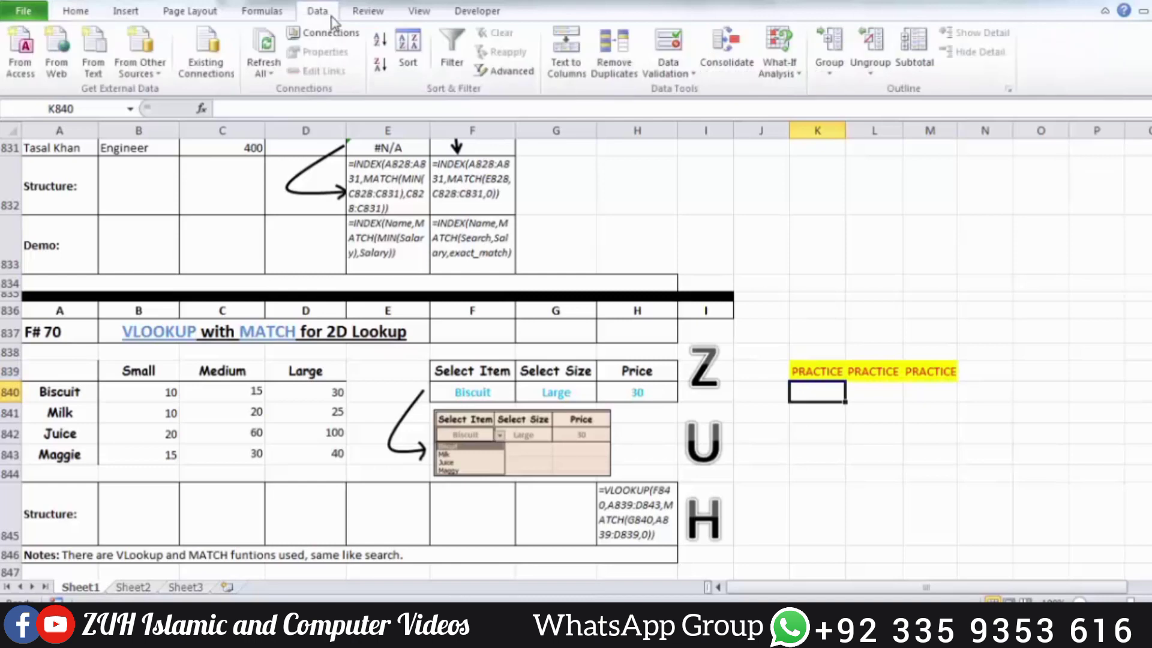
click(668, 72)
click(683, 93)
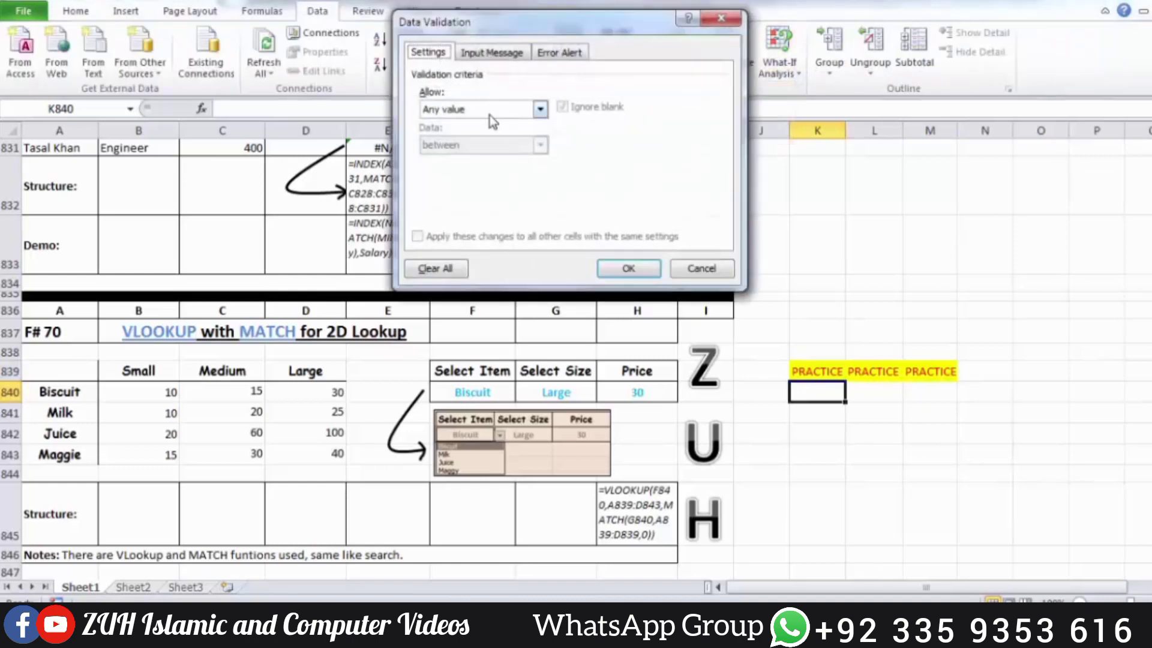
click(490, 111)
click(469, 157)
click(478, 181)
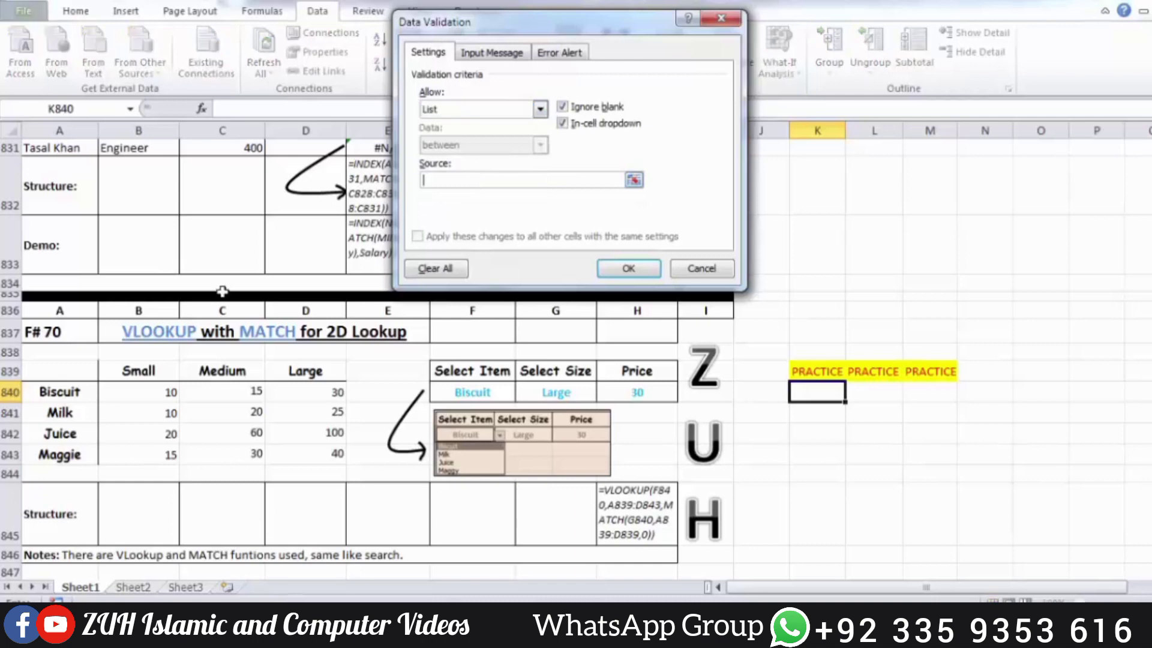
drag(63, 390, 66, 460)
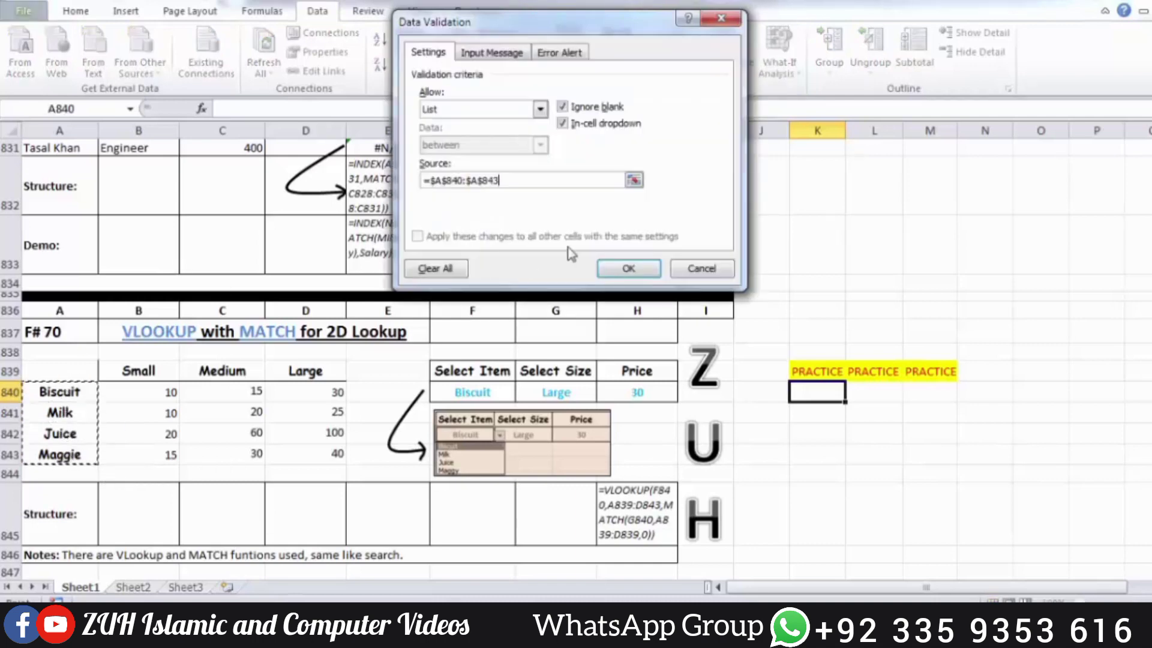
click(628, 268)
Step: Give L840 a list dropdown sourced from the size headers B839:D839
click(876, 391)
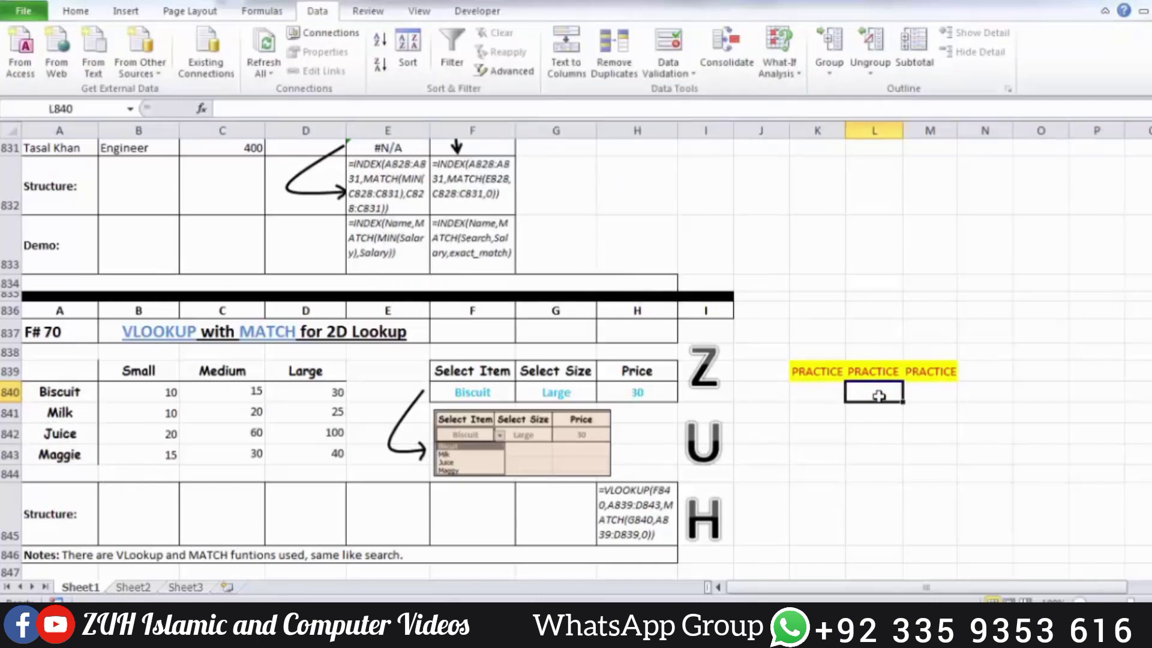
click(668, 56)
click(513, 110)
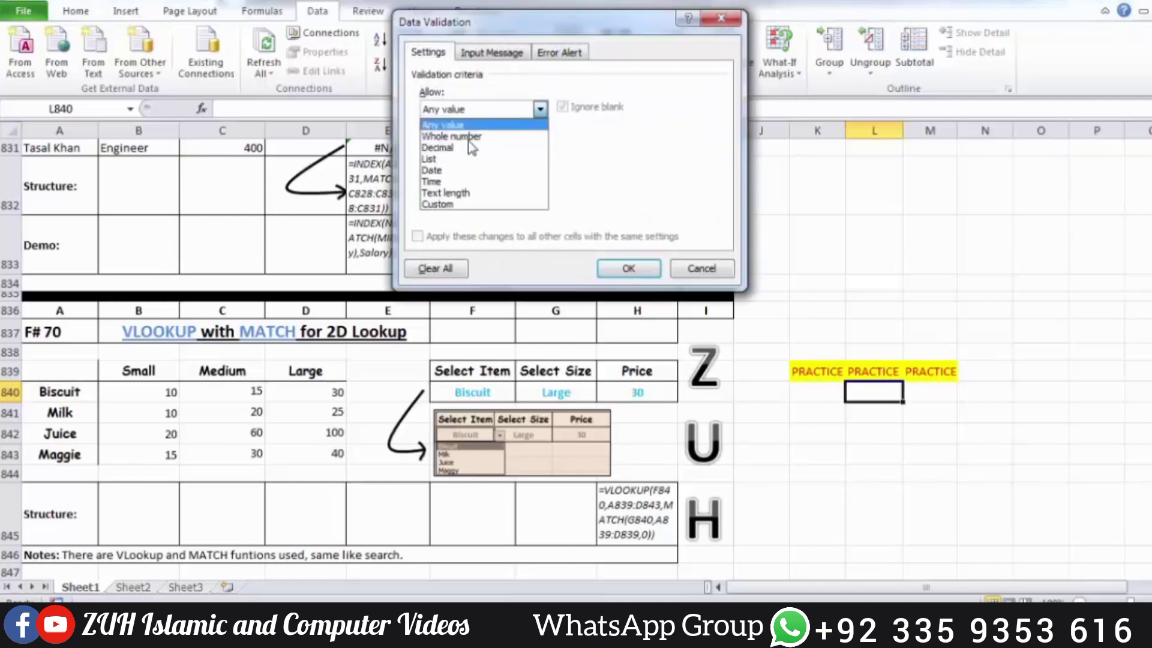
click(459, 153)
click(455, 179)
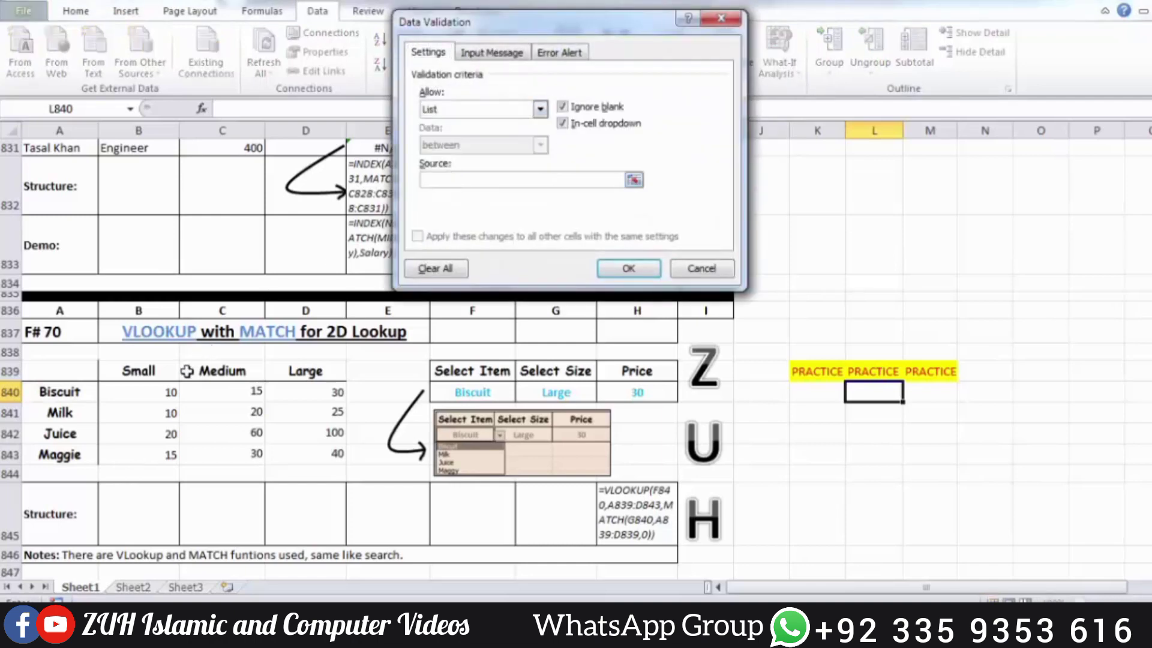
drag(162, 372, 309, 370)
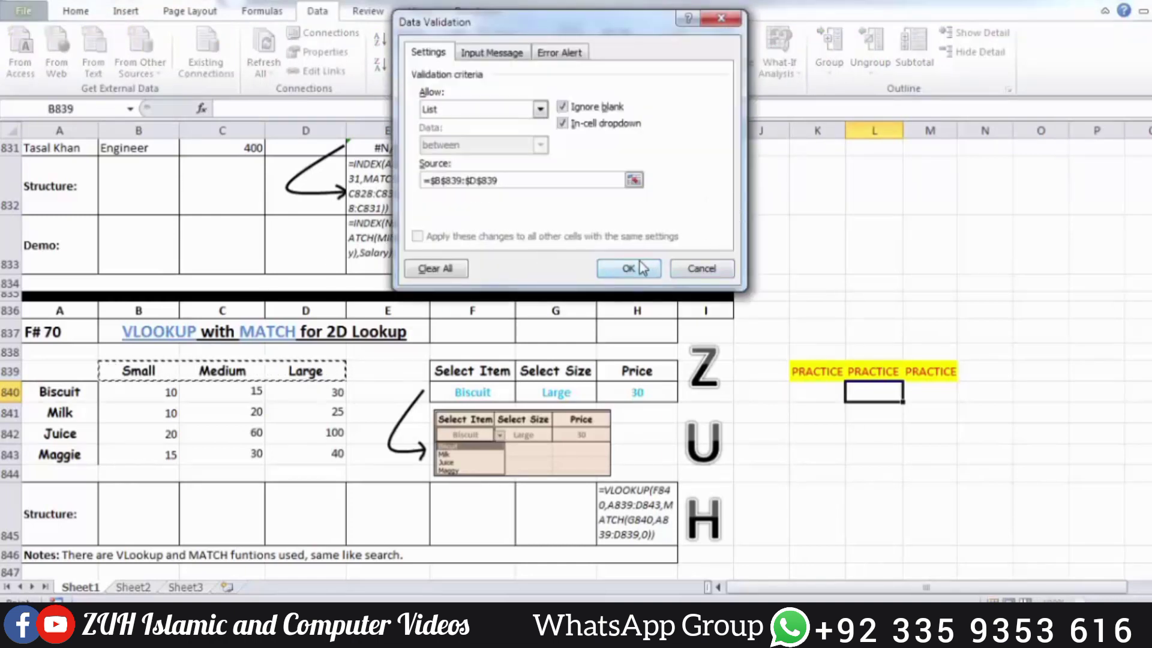
click(658, 267)
click(837, 394)
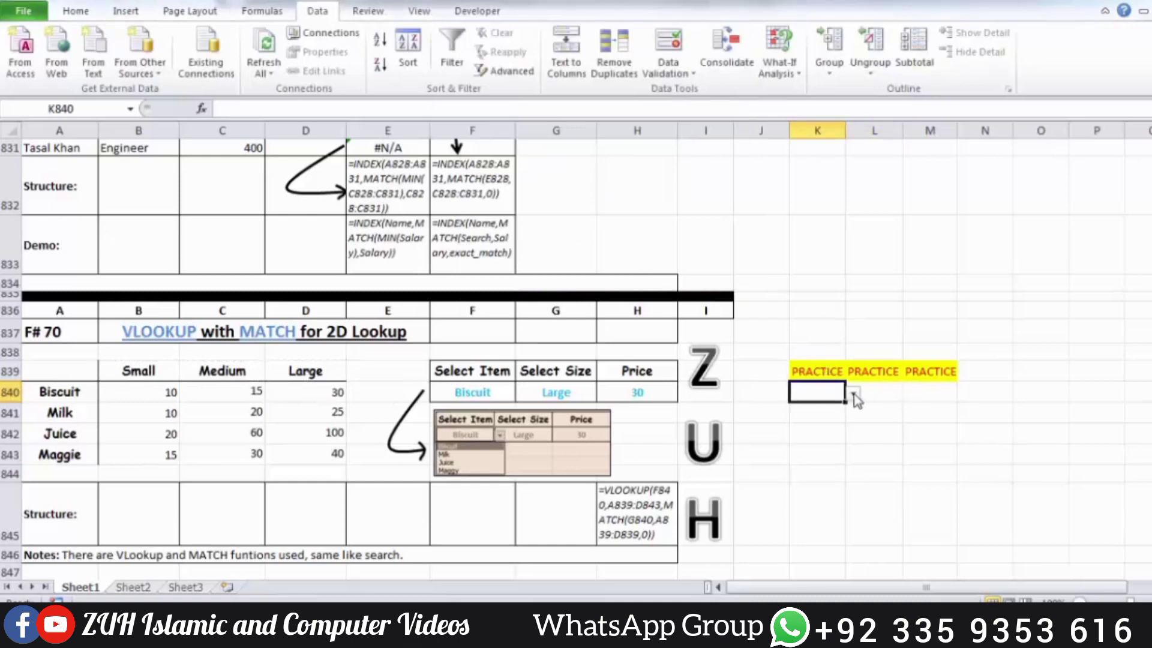
Step: Choose Milk in K840 and Large in L840 from the dropdowns, then select M840
click(853, 393)
click(807, 419)
click(912, 391)
click(893, 390)
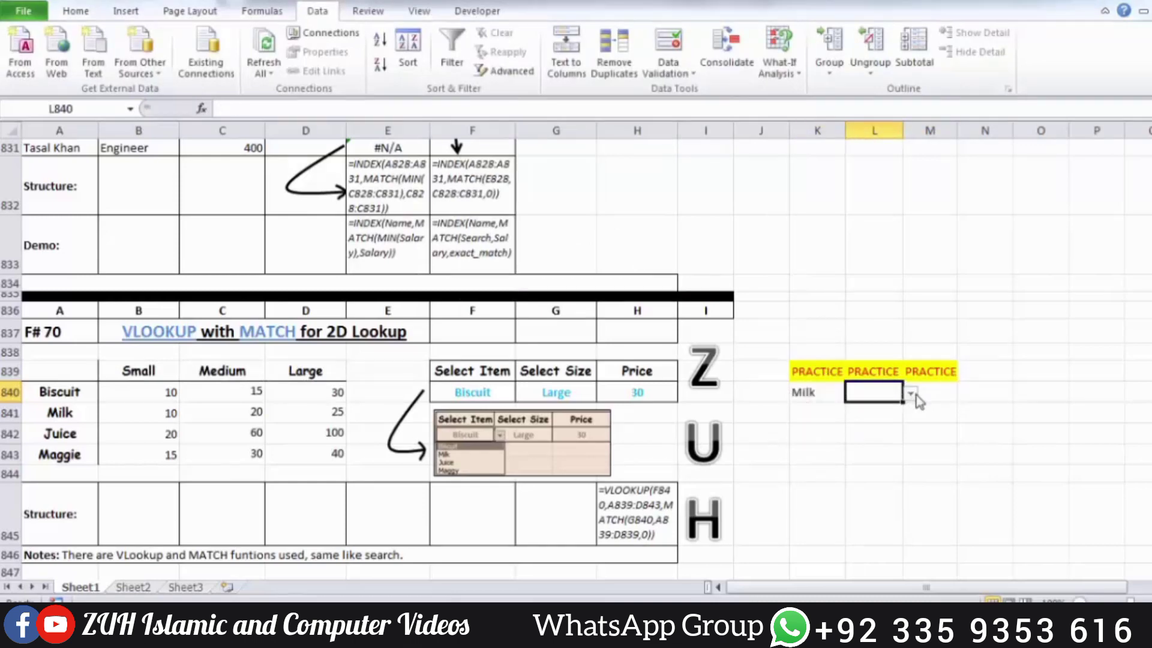
click(910, 393)
click(886, 431)
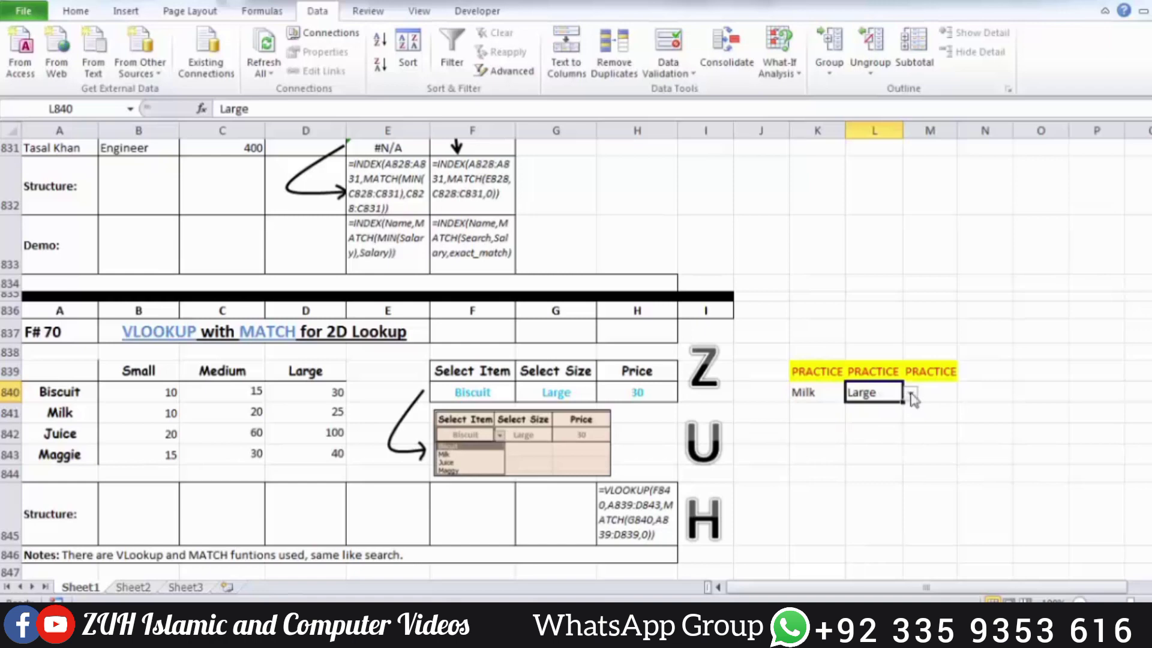
click(941, 391)
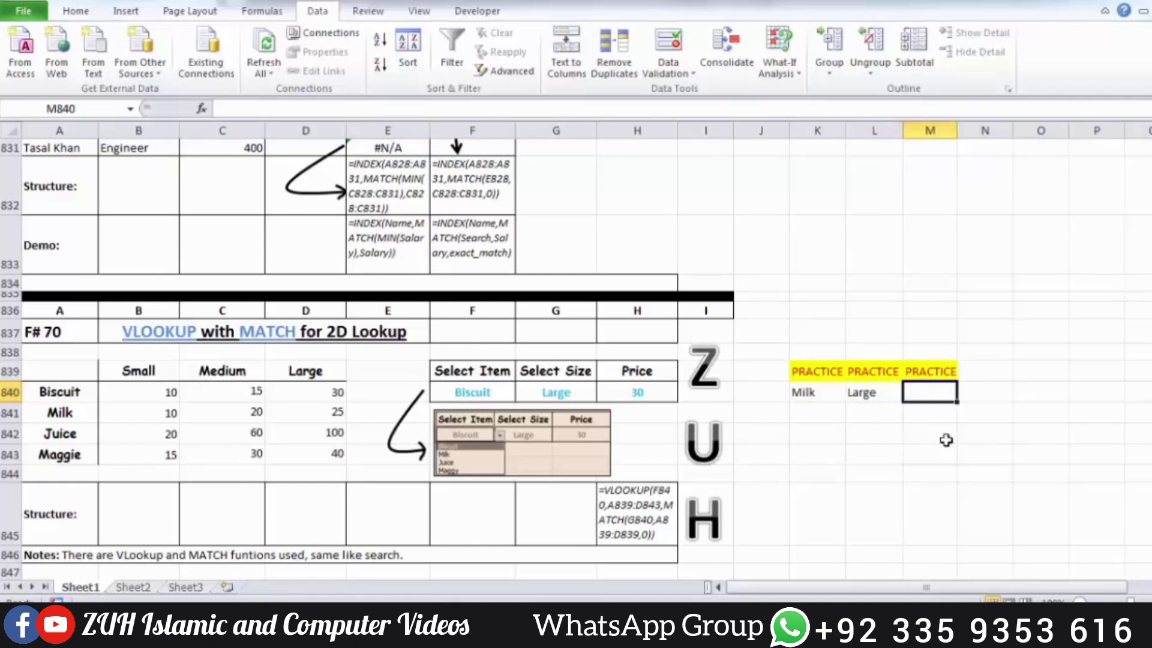
Step: Start a VLOOKUP in M840 with lookup value K840 and table range A839:D843
text(=vl)
key(Tab)
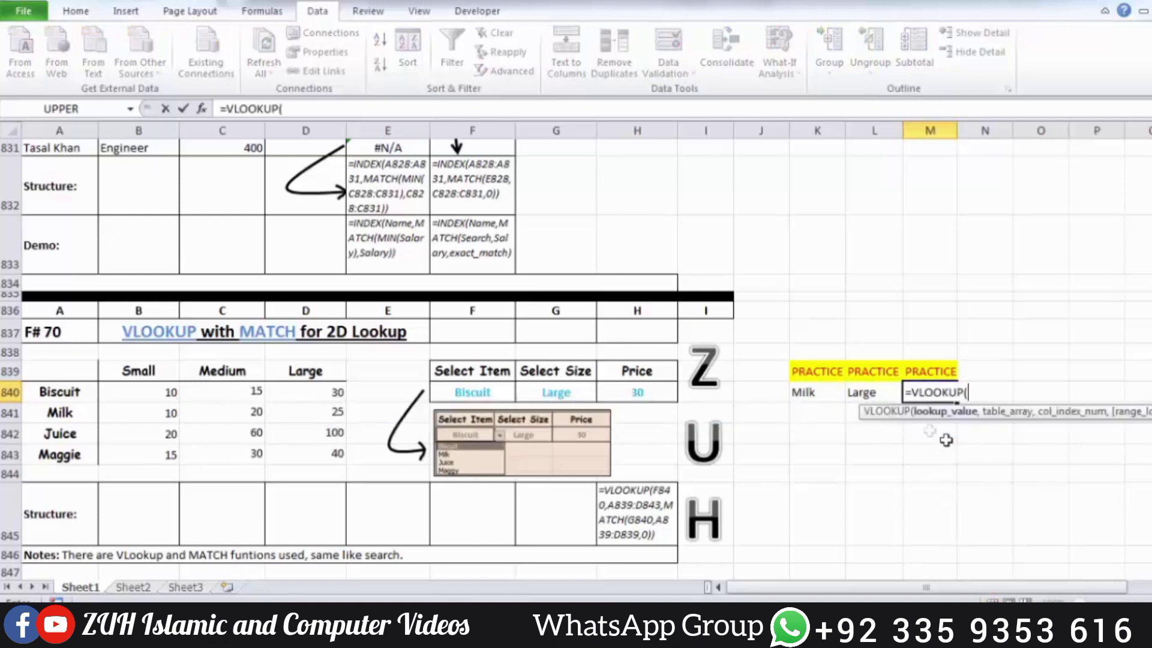
click(817, 391)
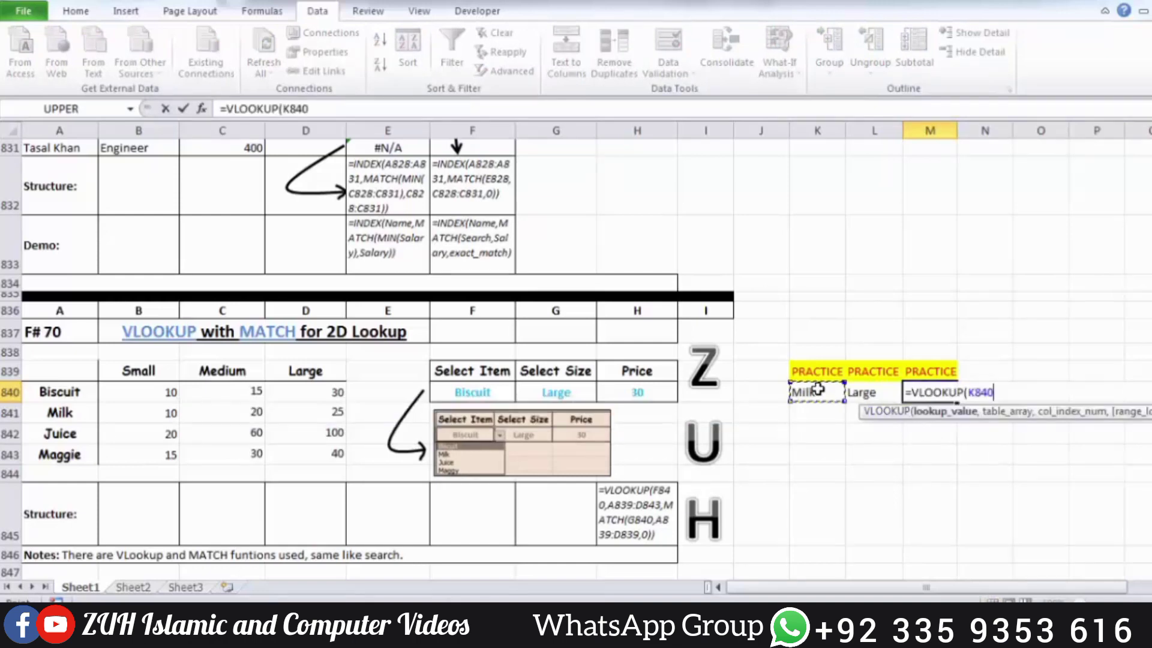
text(,)
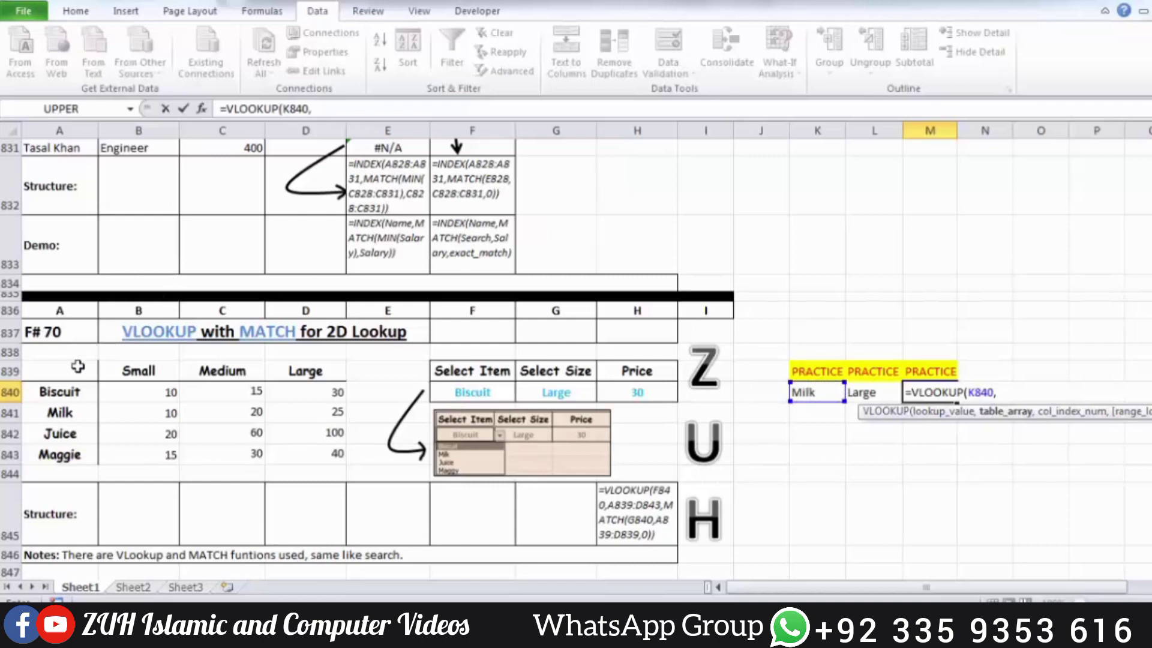
drag(78, 366, 294, 448)
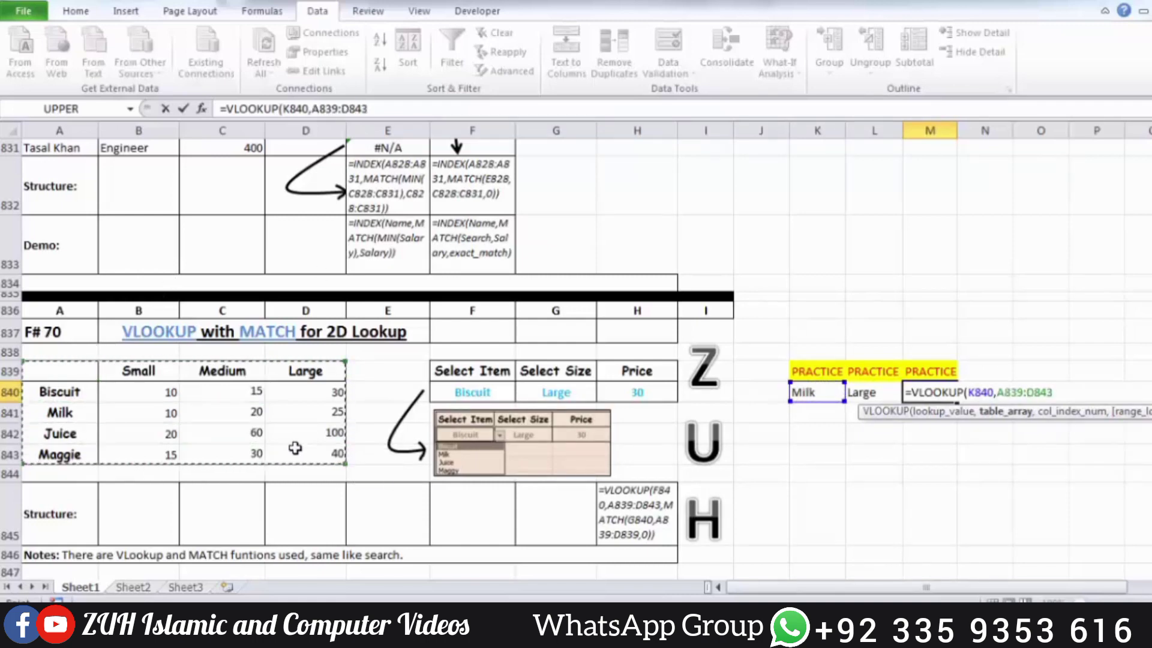
text(,)
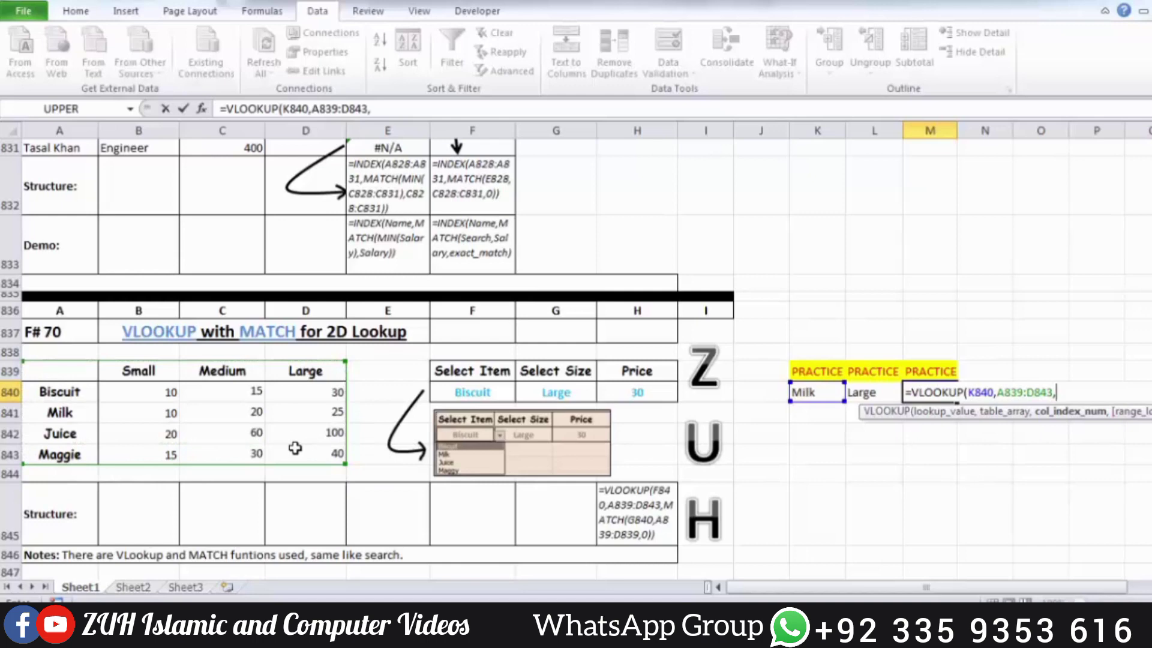
Step: Add MATCH(L840,B839:D839,0) as the column index and enter the formula, returning 20
text(match)
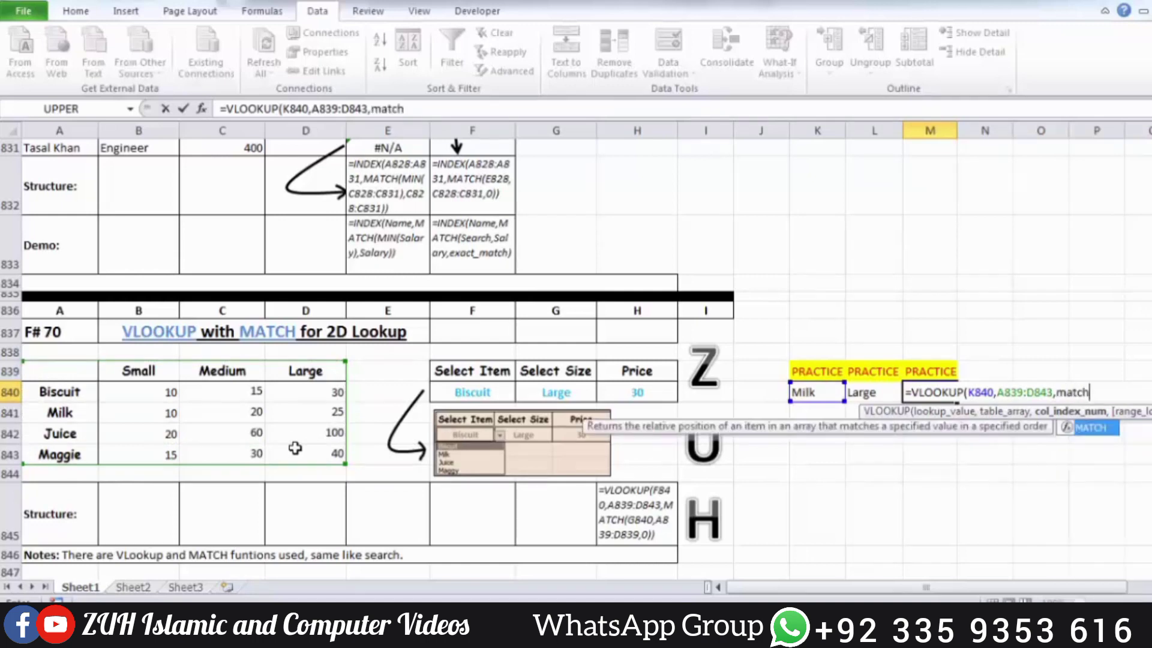
key(Tab)
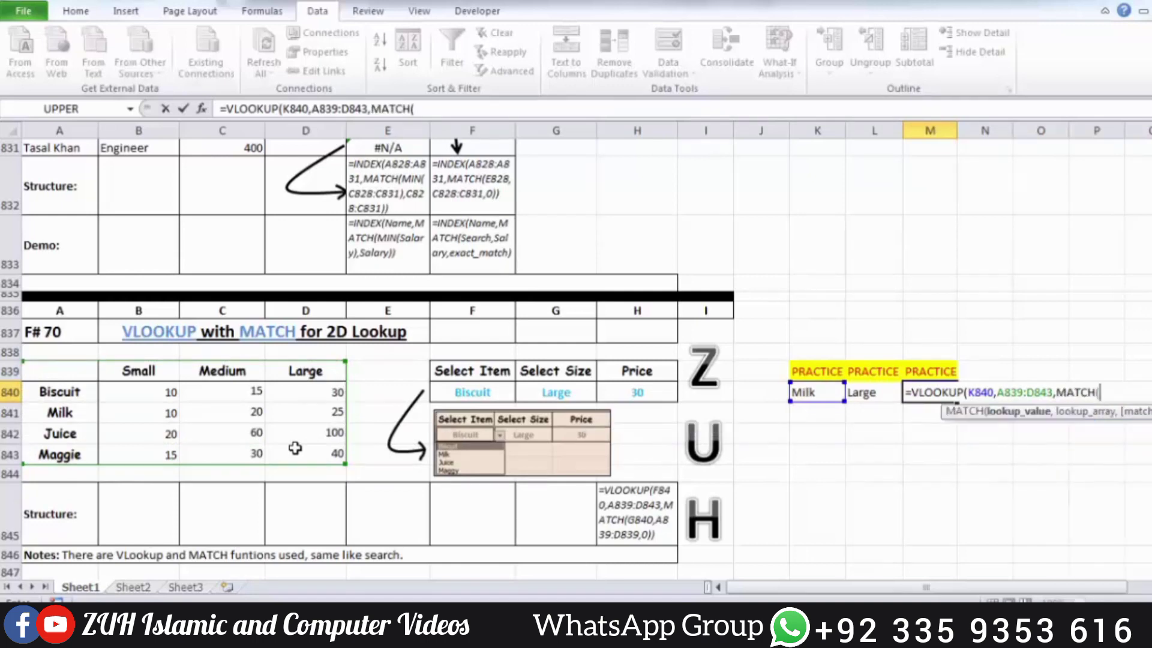
click(868, 391)
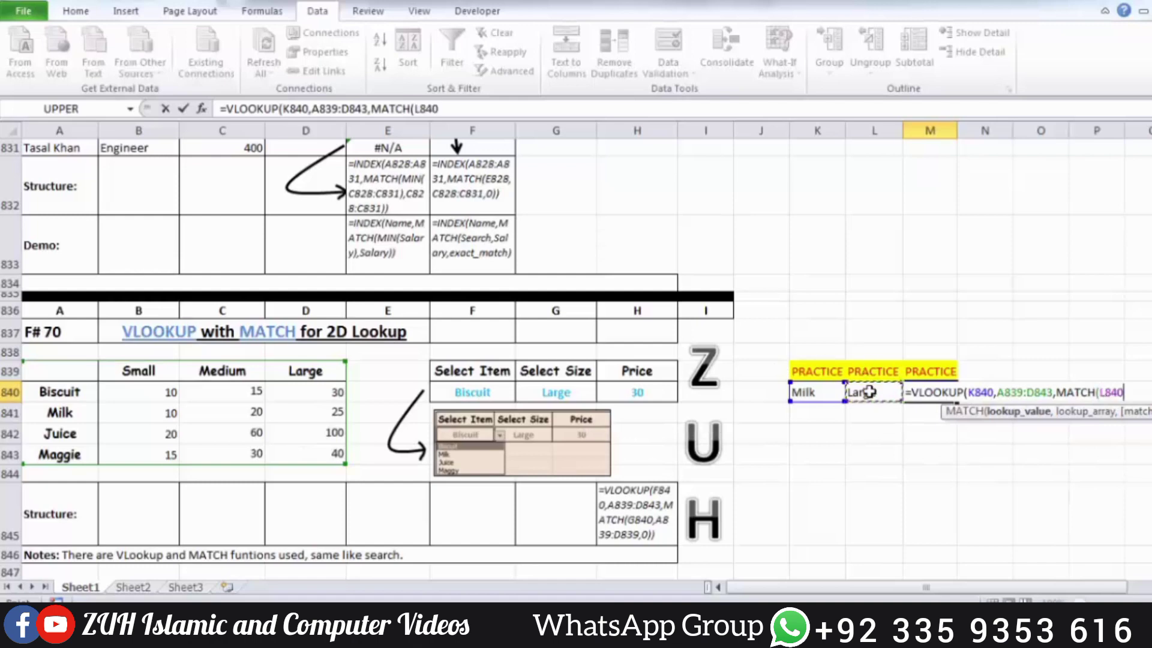
text(,)
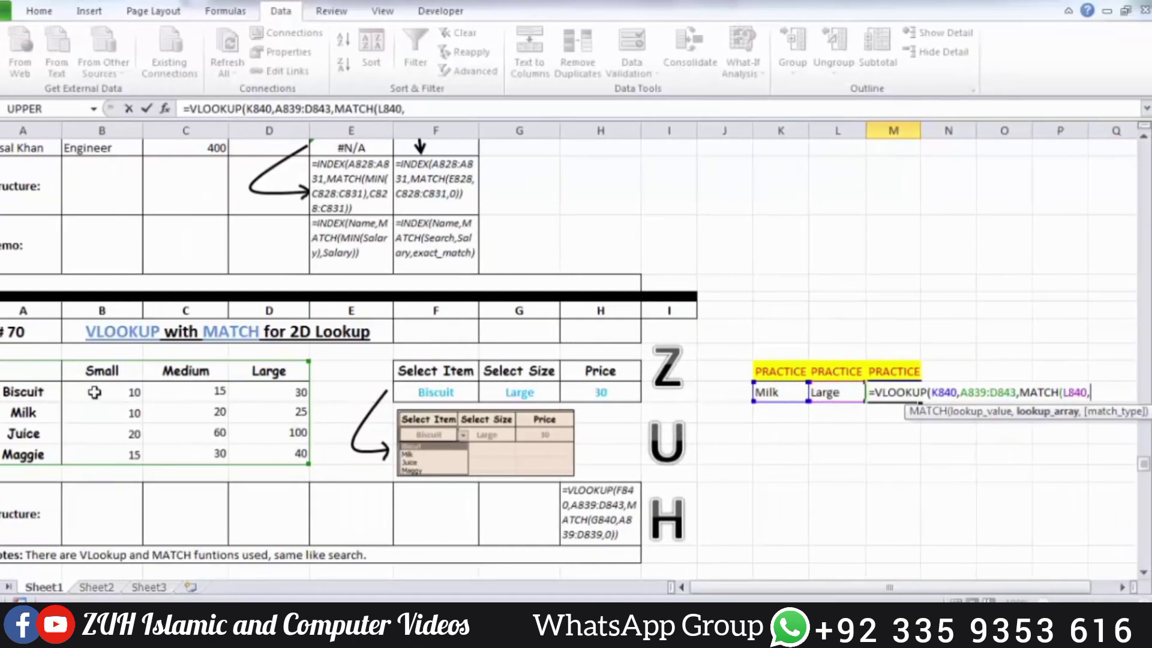
drag(102, 372, 260, 372)
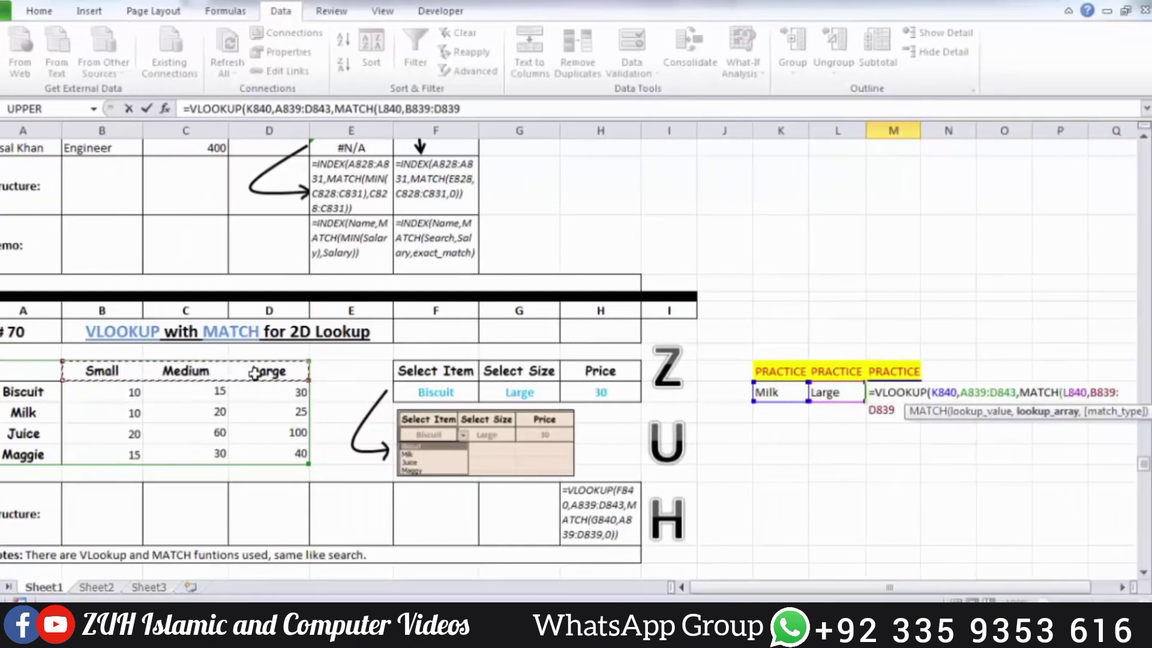
text(,)
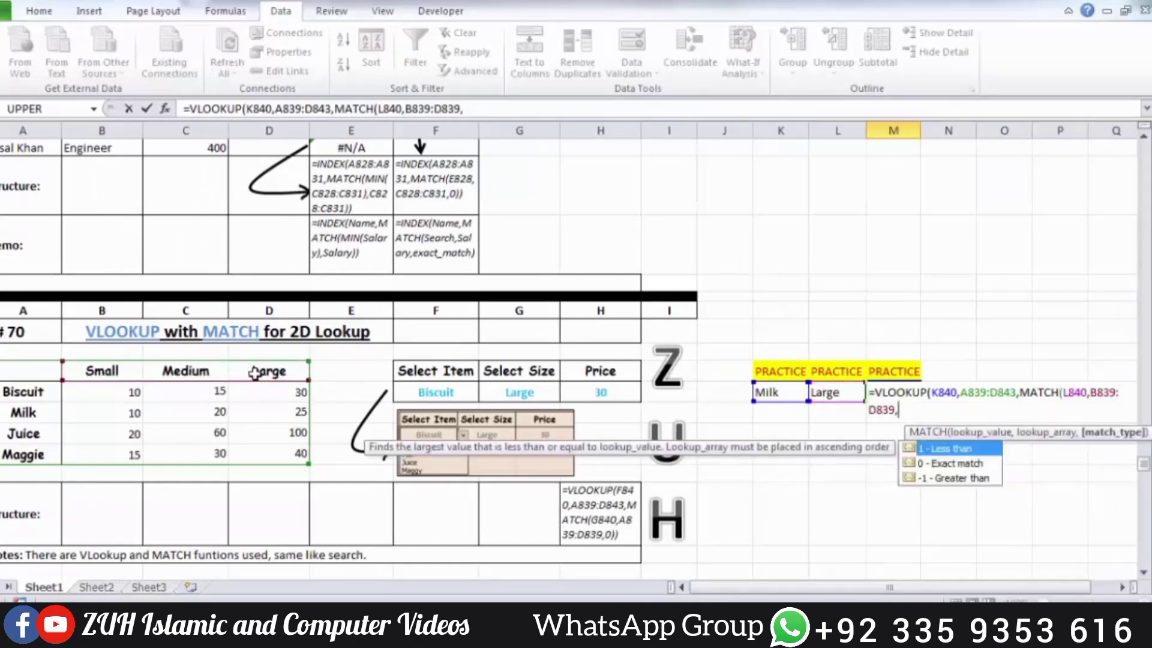
text(0)
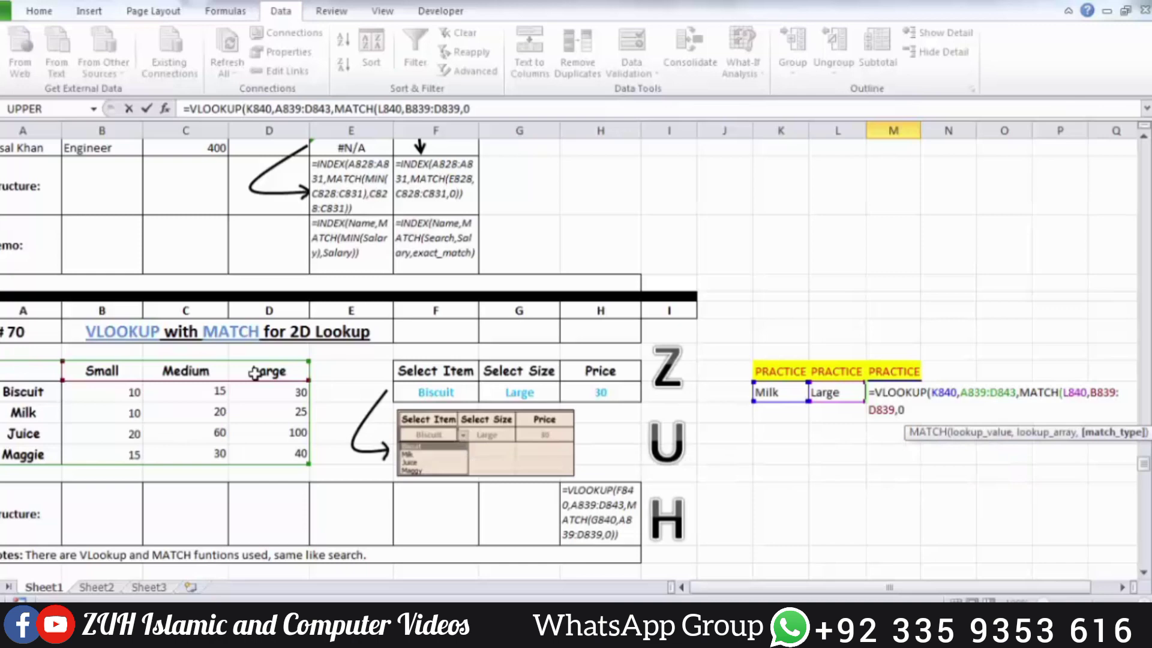
text()))
key(Return)
key(Up)
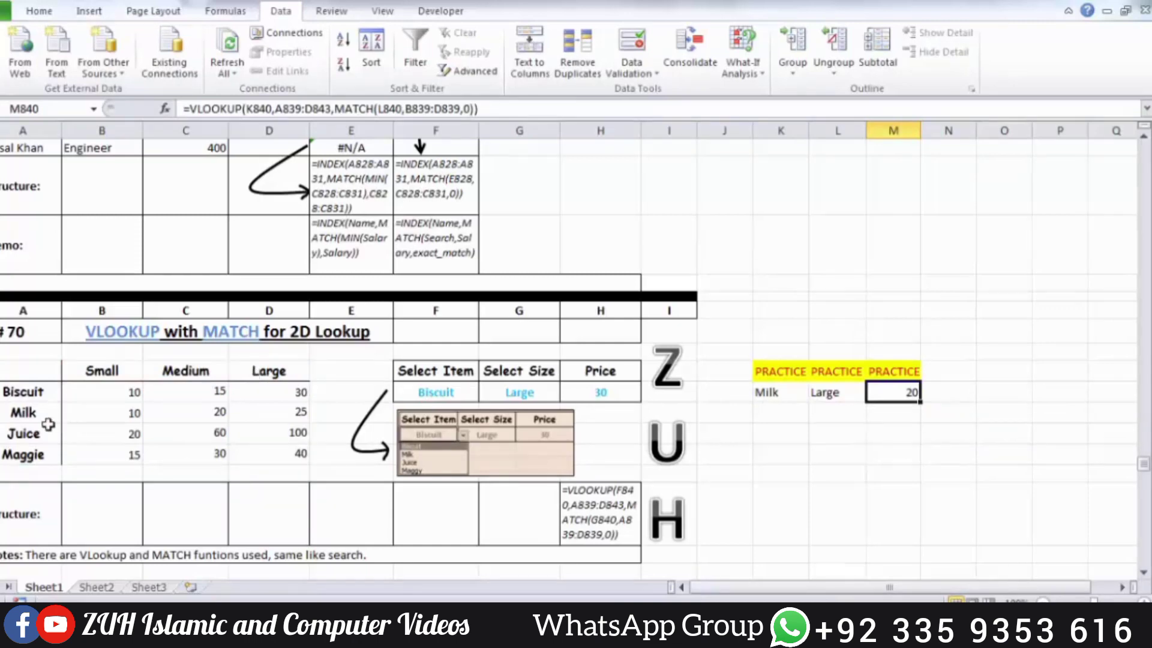
Step: Extend M840's MATCH range from B839:D839 to A839:D839 so Milk, Large returns 25
drag(23, 412, 215, 372)
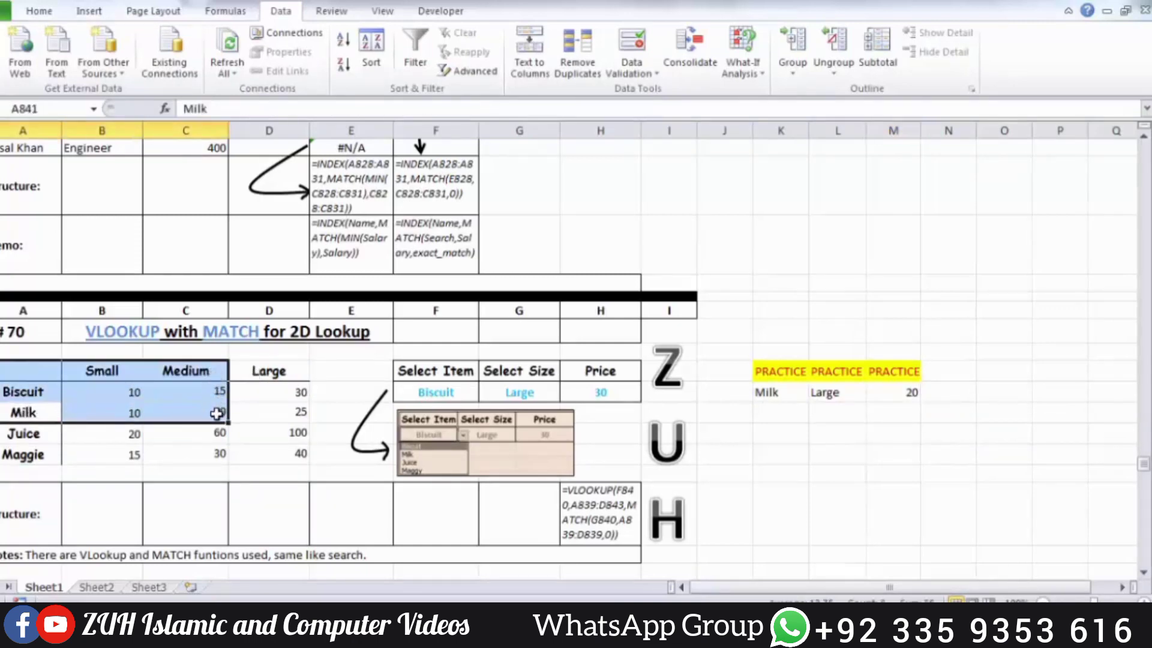
double_click(904, 392)
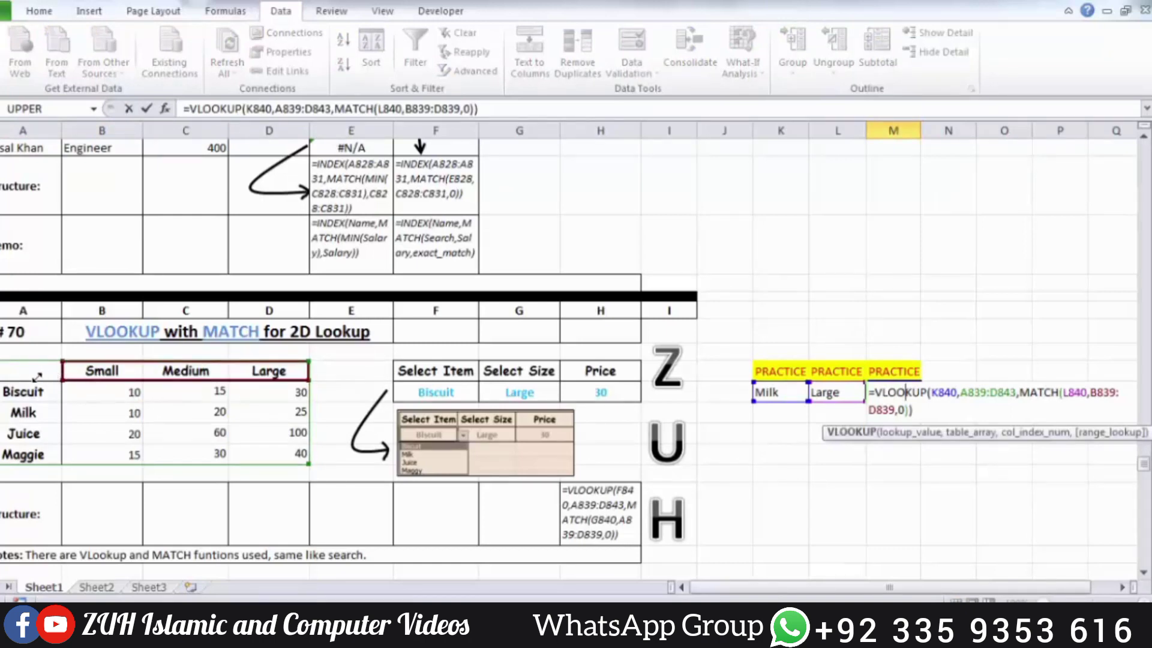
drag(37, 377, 15, 377)
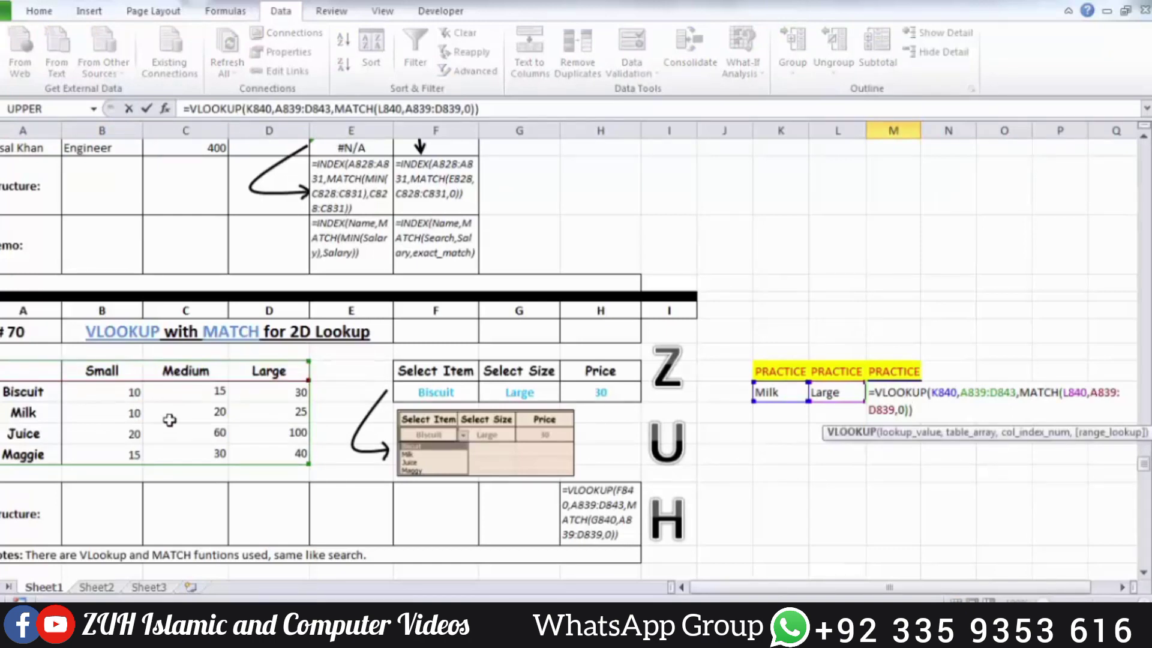
key(Return)
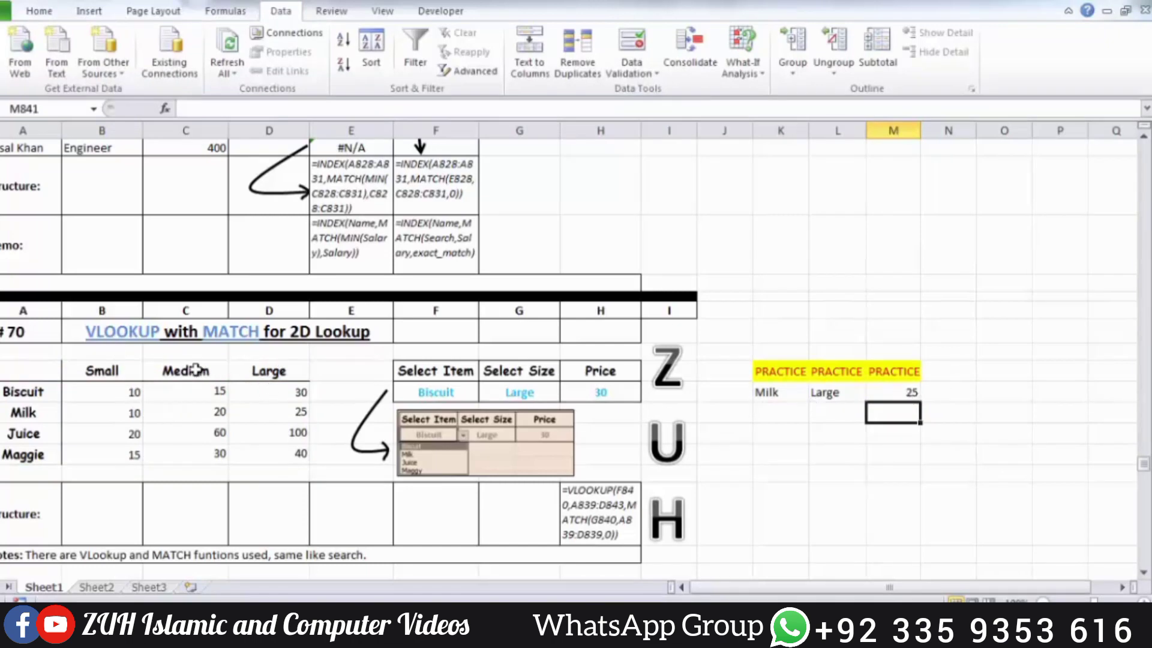
Step: Check the Small, Medium and Large size columns against the corrected price of 25
drag(28, 367, 30, 397)
drag(118, 369, 121, 394)
click(174, 373)
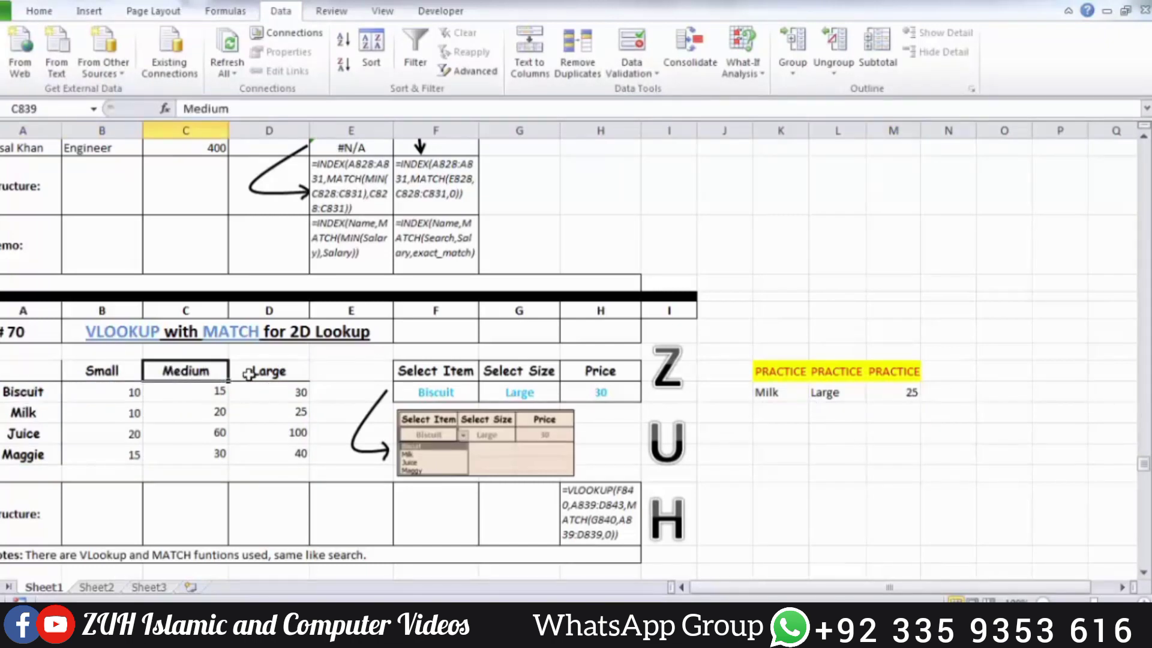
click(266, 373)
click(909, 393)
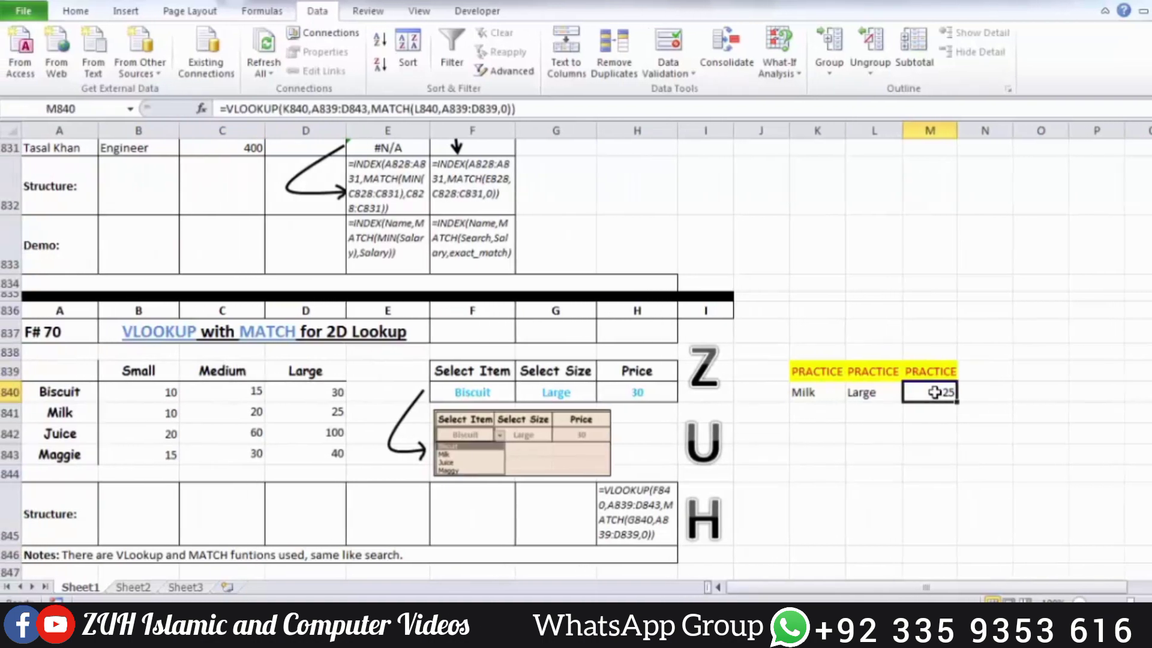
Step: Scroll up from row 831 to row 723 to show the F# 61 LOOKUP and F# 62 VLOOKUP sections
scroll(934, 392, up, 20)
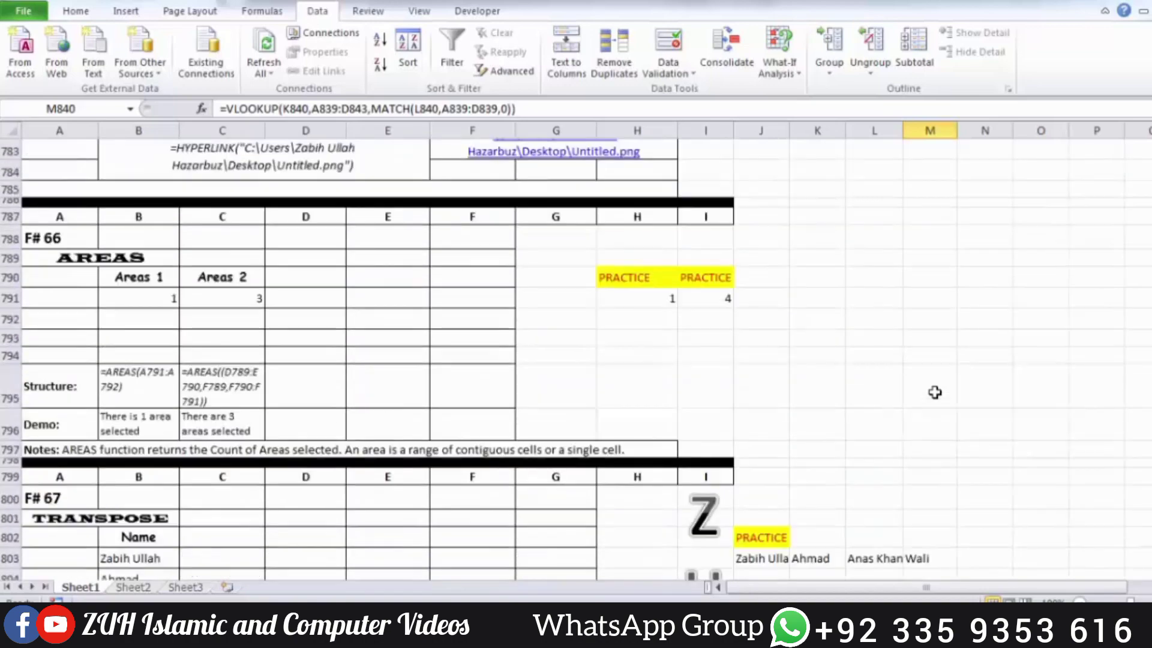
scroll(934, 392, up, 7)
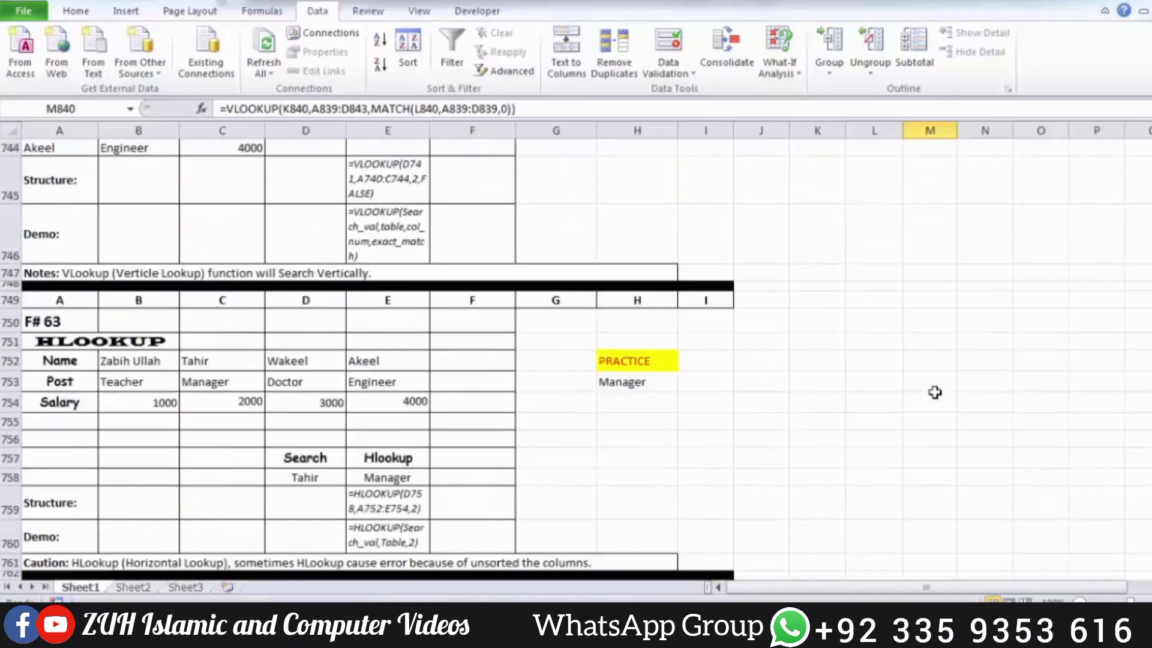
scroll(935, 393, up, 6)
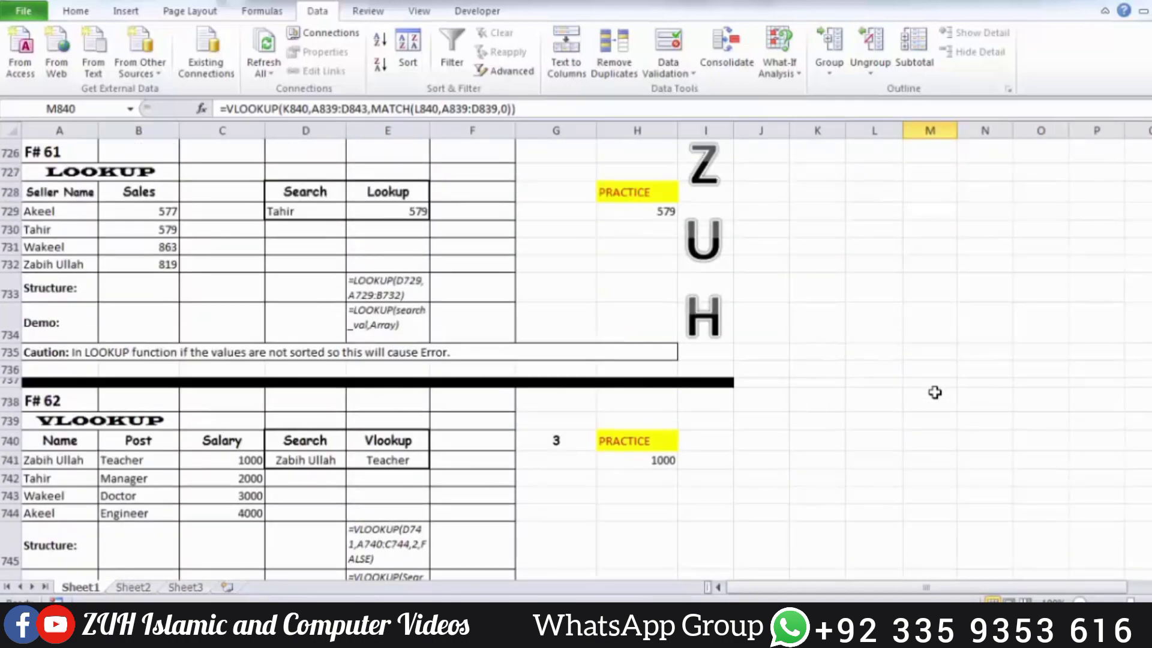
scroll(934, 392, up, 1)
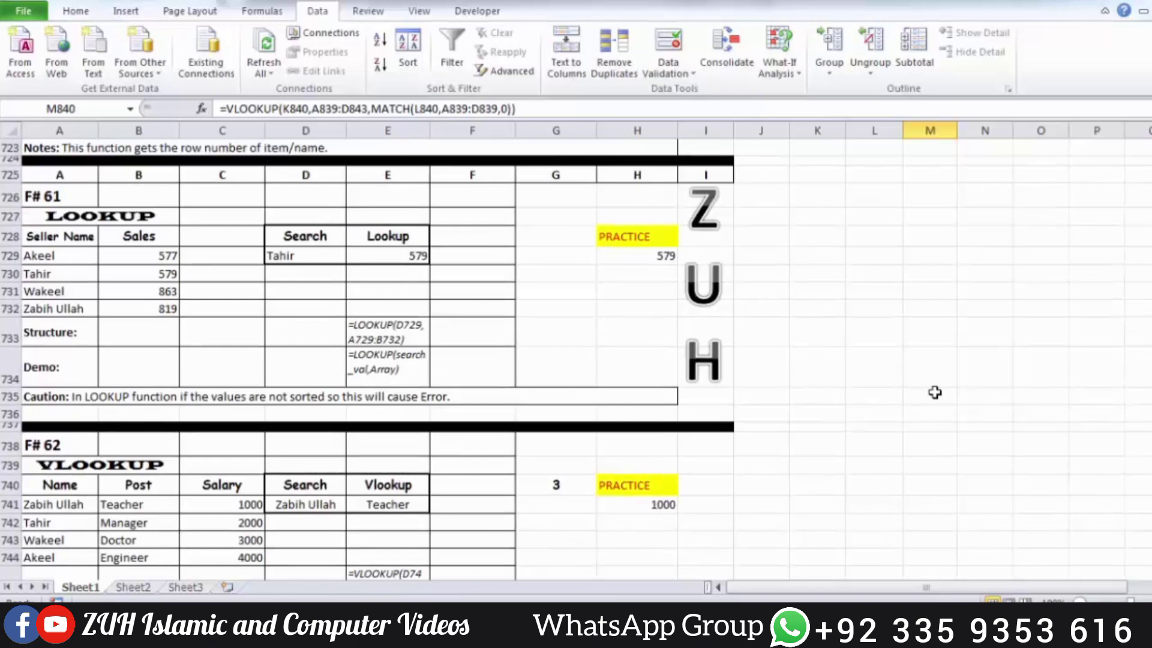